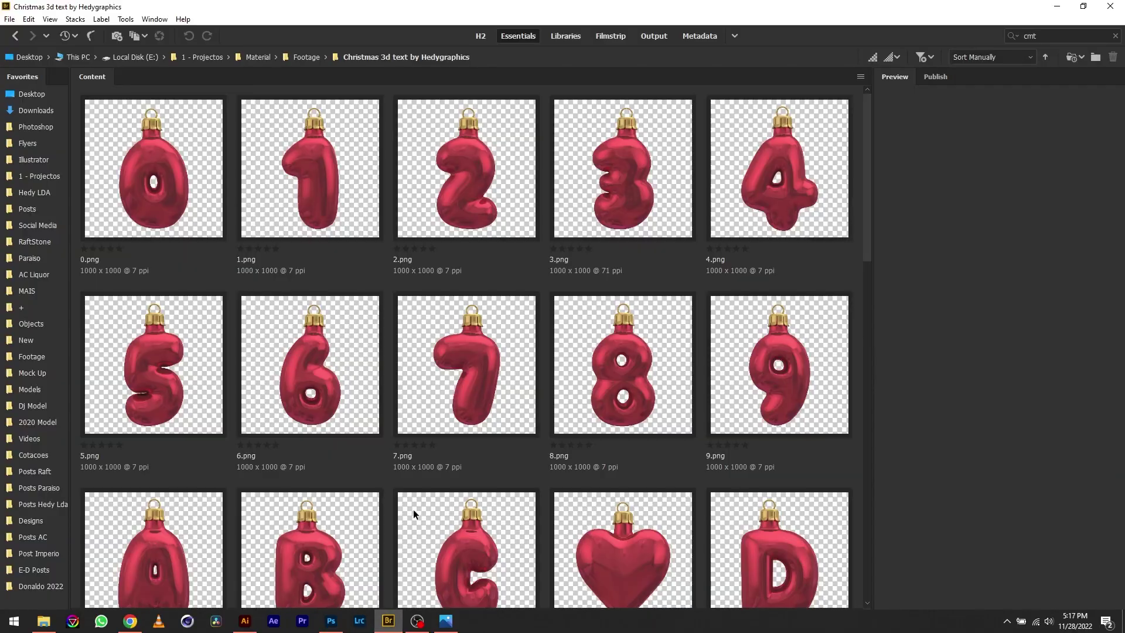
- Place the ornament images 0.png, 2.png and 3.png from Bridge into the Christmas Flyer document in Photoshop
left_click(467, 206)
left_click(627, 184, "ctrl")
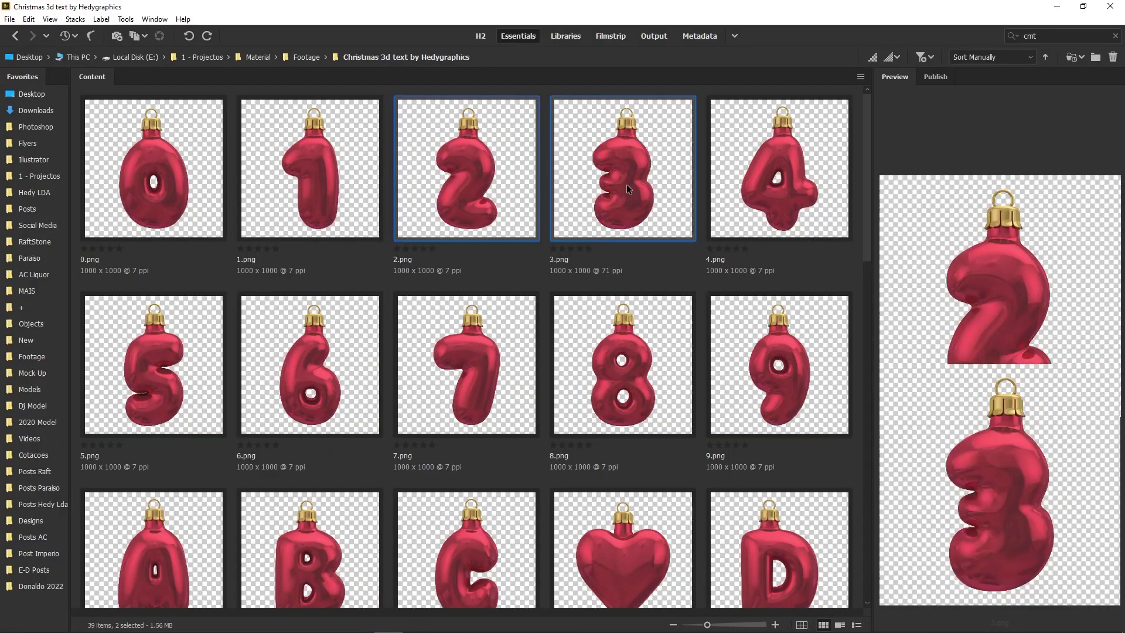
left_click(161, 211, "ctrl")
left_click_drag(161, 211, 409, 410)
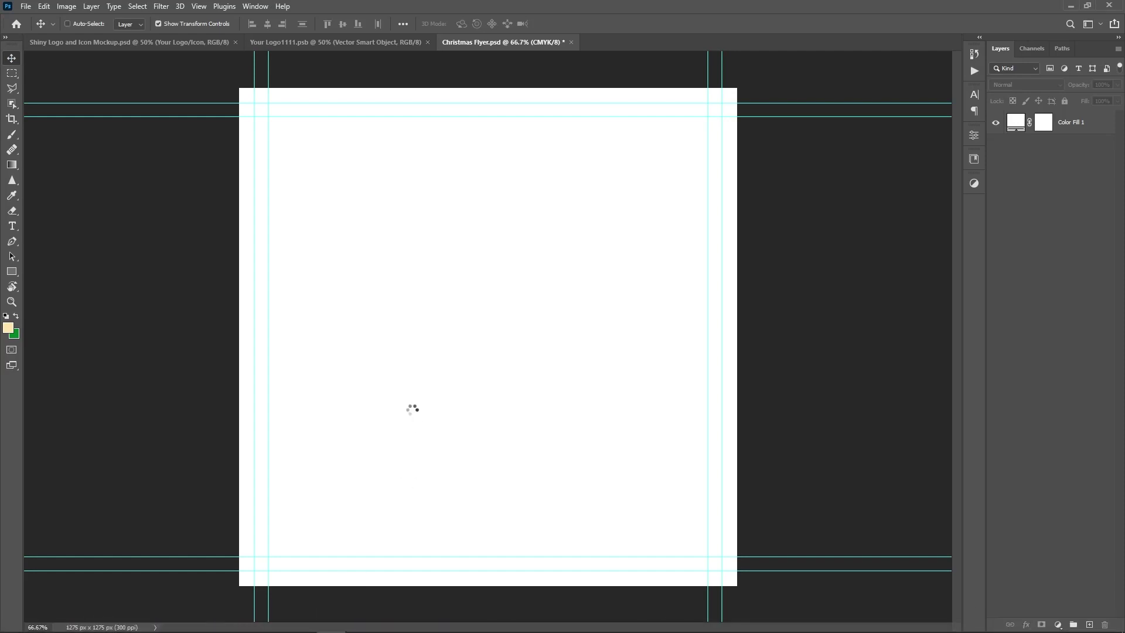
key("Return")
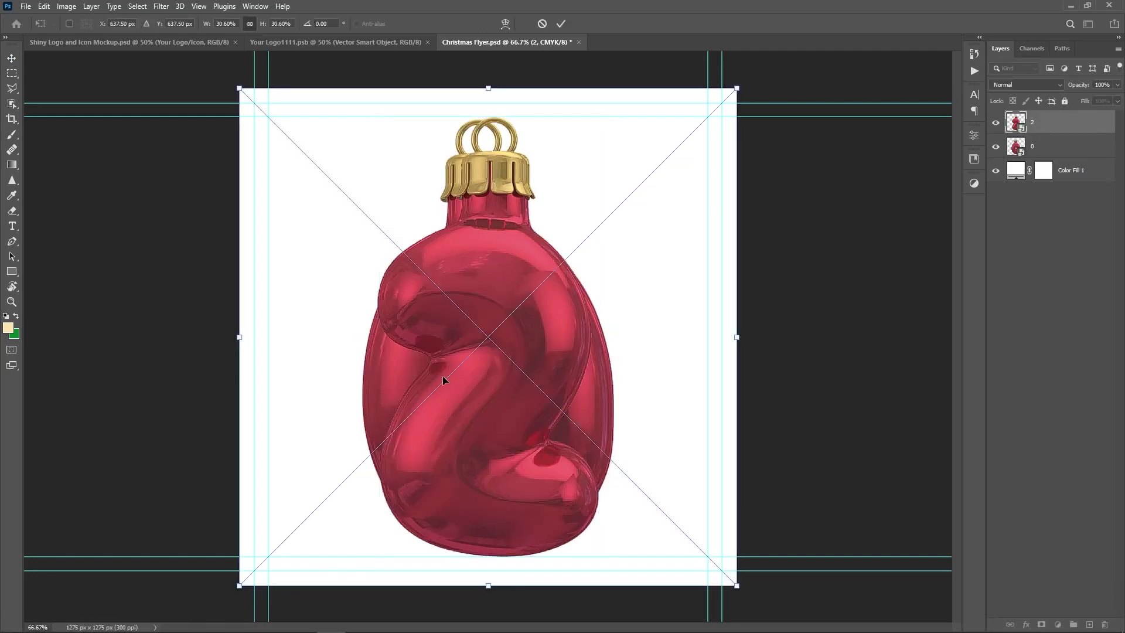
key("Return")
key("Return")
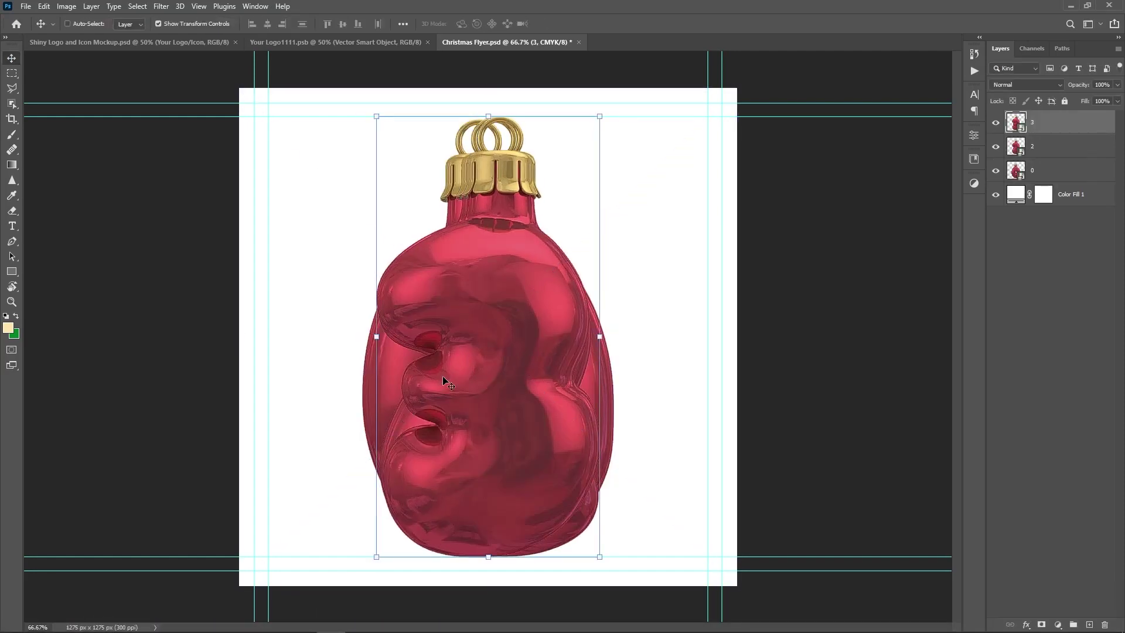
- Scale the 3, 2 and 0 ornament layers down together around the canvas centre to less than half size
left_click(1053, 171, "shift")
left_click_drag(609, 115, 541, 247)
key("Return")
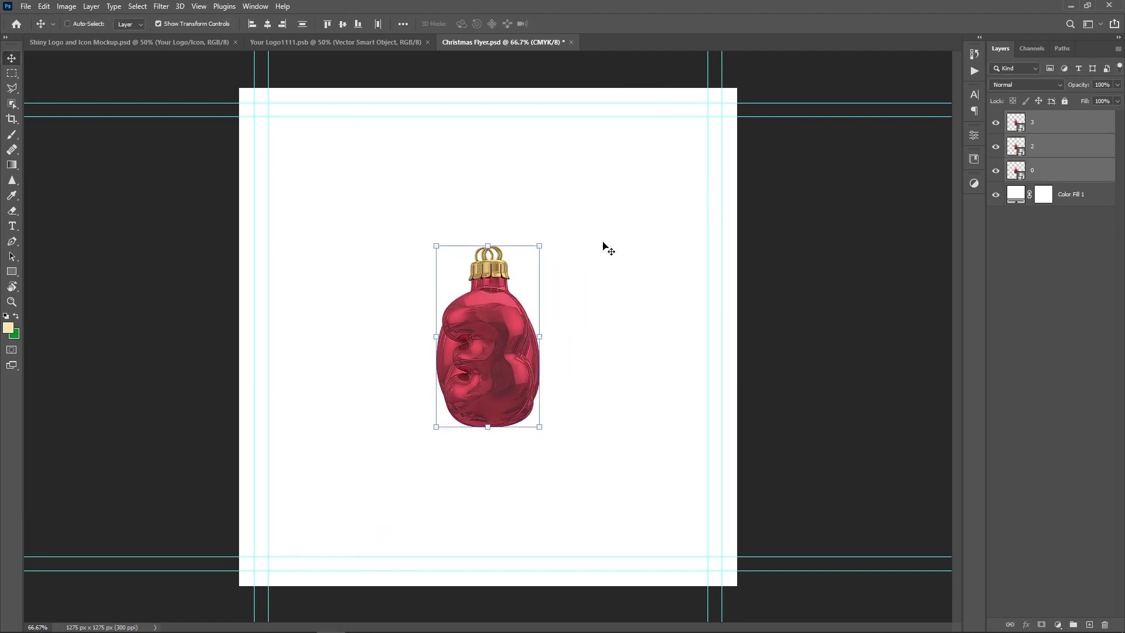
- Arrange the ornament digits in a row and duplicate the 2 between the 0 and the 3 to spell 2023
left_click(1064, 147)
left_click_drag(580, 316, 479, 317)
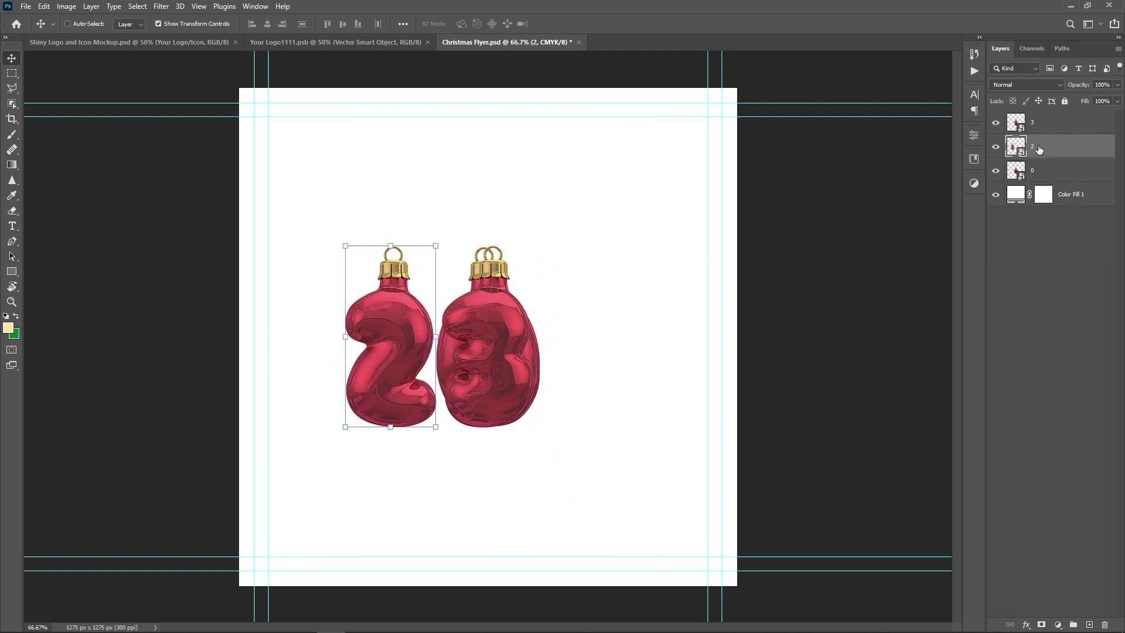
key("alt+bracketright")
left_click_drag(574, 396, 756, 371)
left_click(1080, 147)
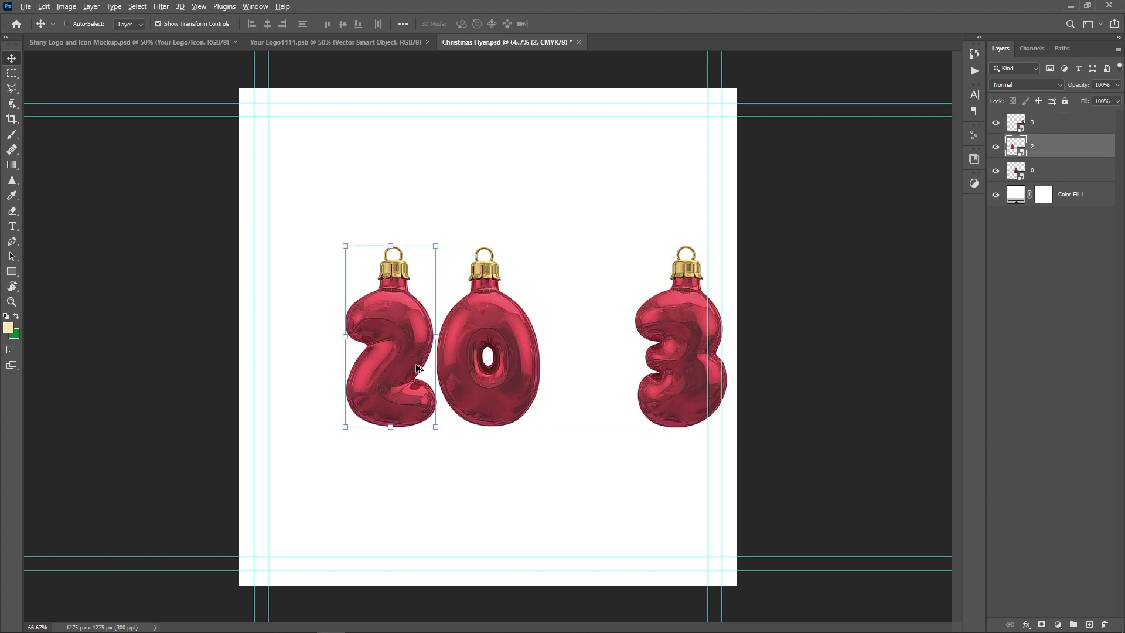
left_click_drag(417, 367, 614, 360)
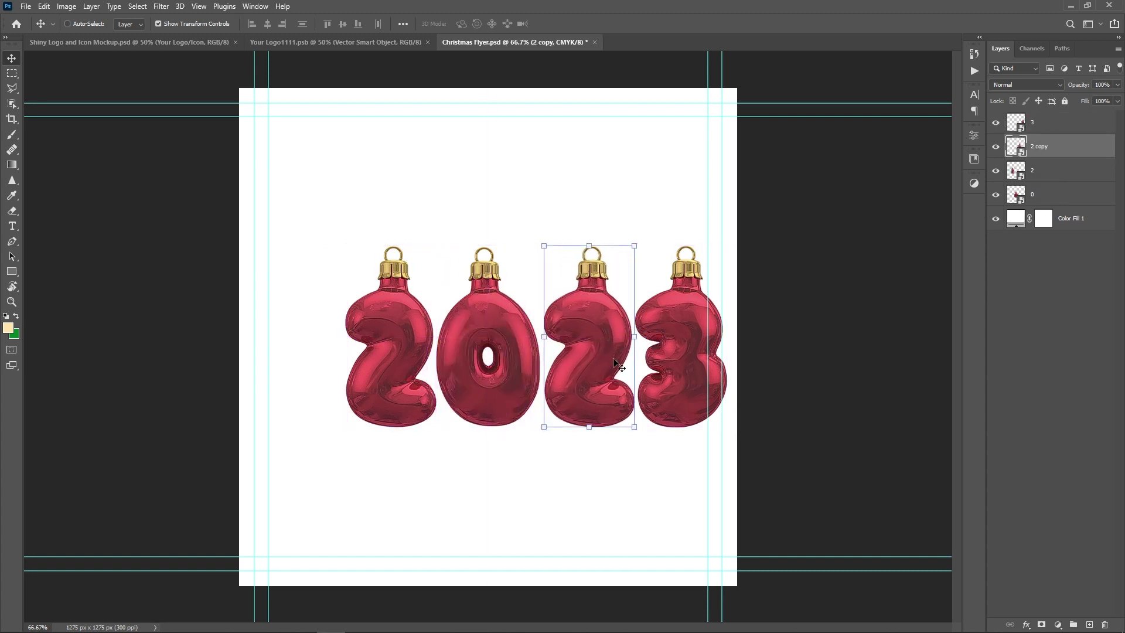
- Distribute the four digit layers evenly horizontally, centre them on the canvas and group them
left_click(1068, 124)
left_click(1046, 195, "shift")
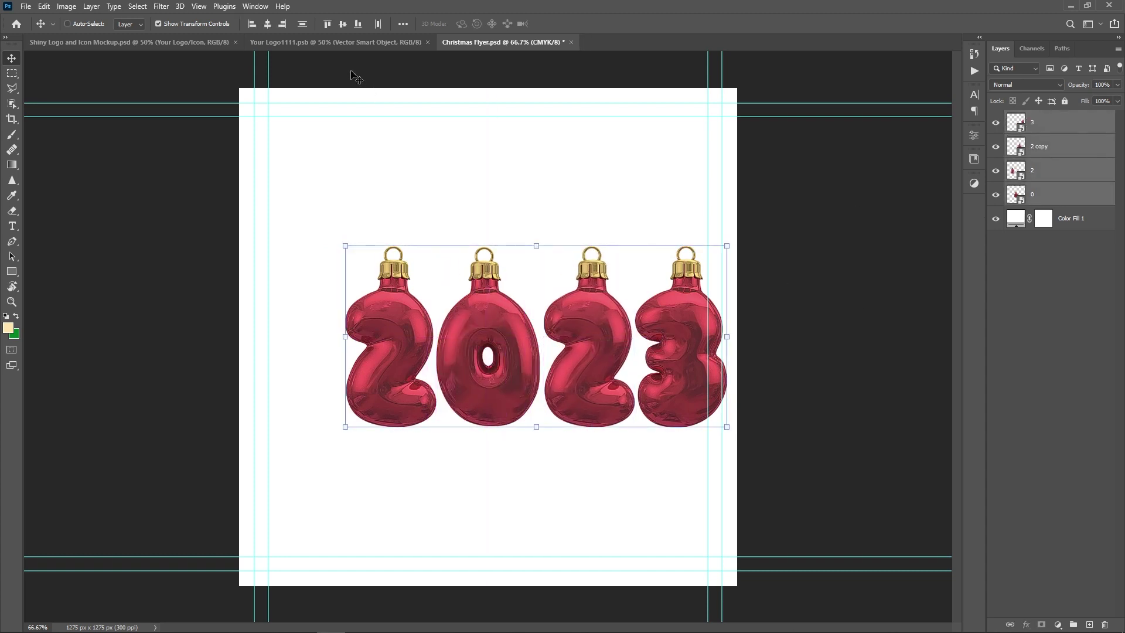
left_click(378, 25)
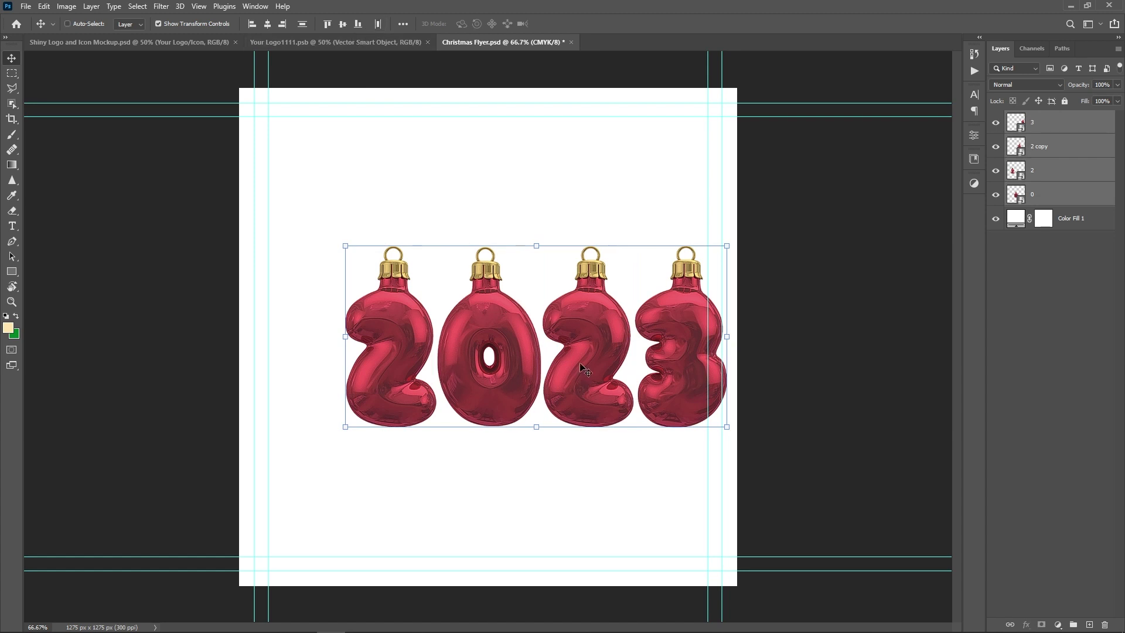
left_click_drag(580, 363, 536, 342)
key("ctrl+g")
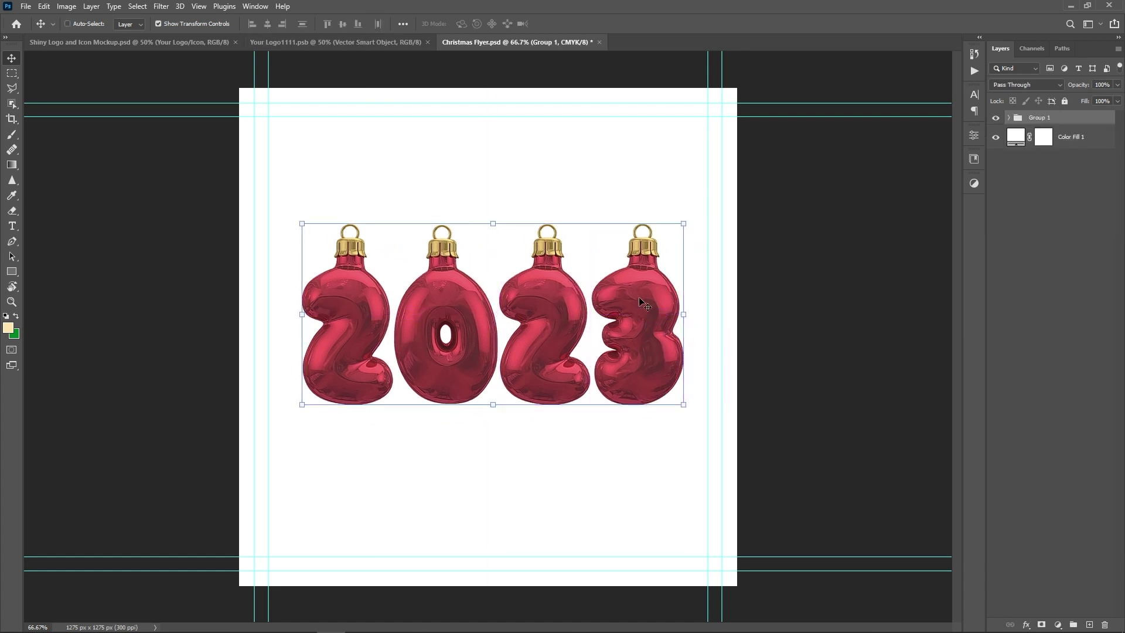
- Scale the 2023 group down slightly and centre it horizontally in the upper half of the flyer
left_click_drag(683, 223, 640, 239)
left_click_drag(533, 333, 529, 309)
key("Return")
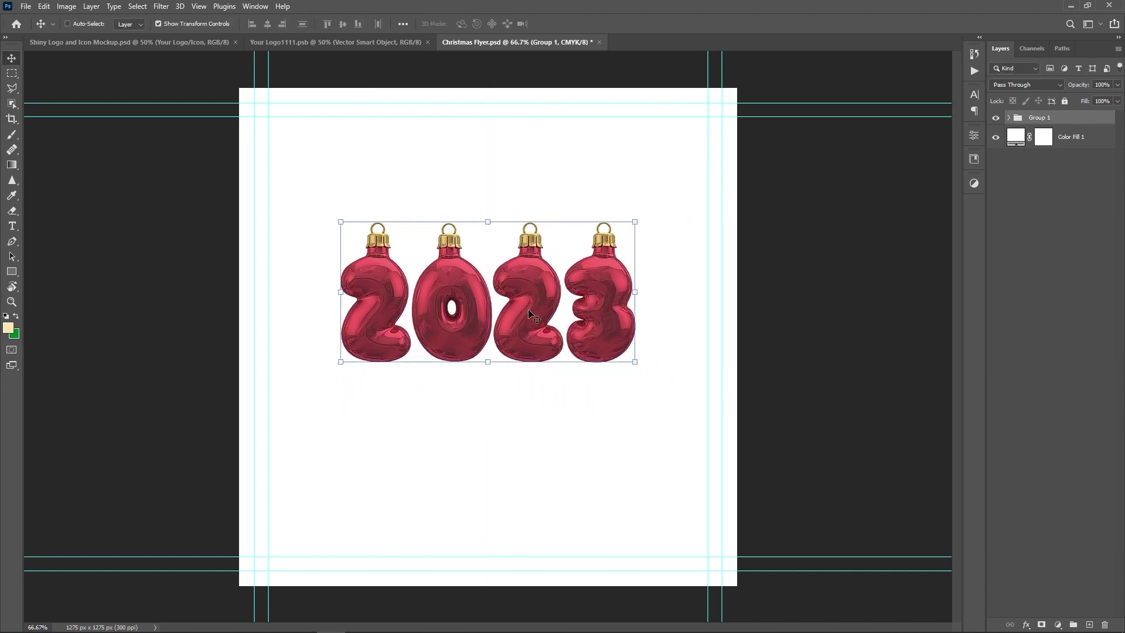
- Place the Merry Christmas image 5700397_1689.jpg from the Downloads folder into the flyer
left_click(1031, 229)
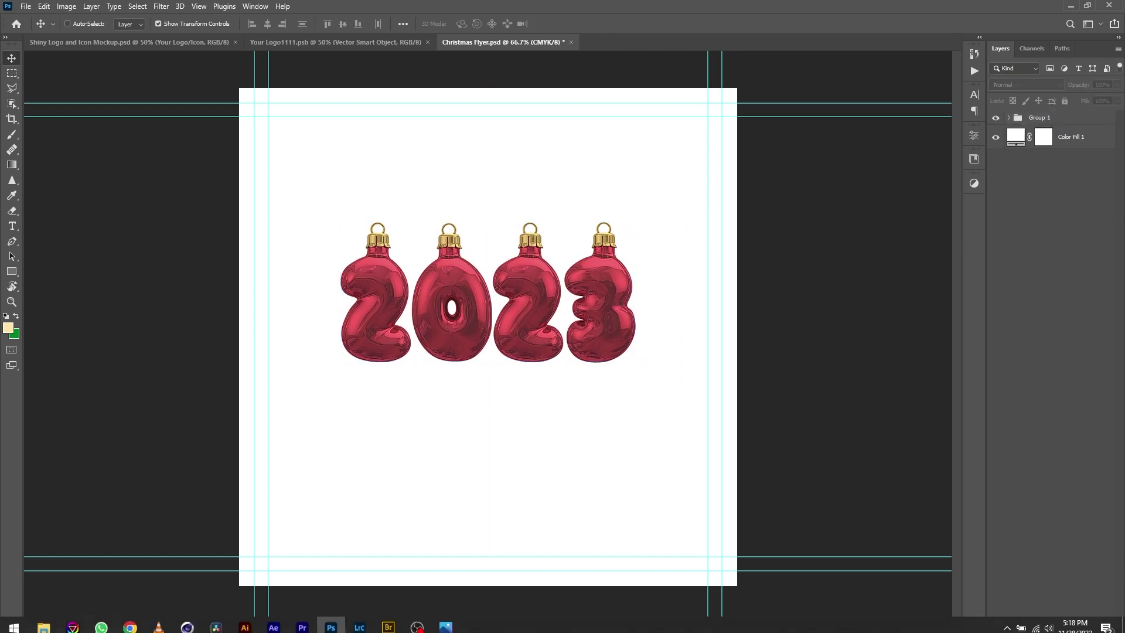
left_click(47, 625)
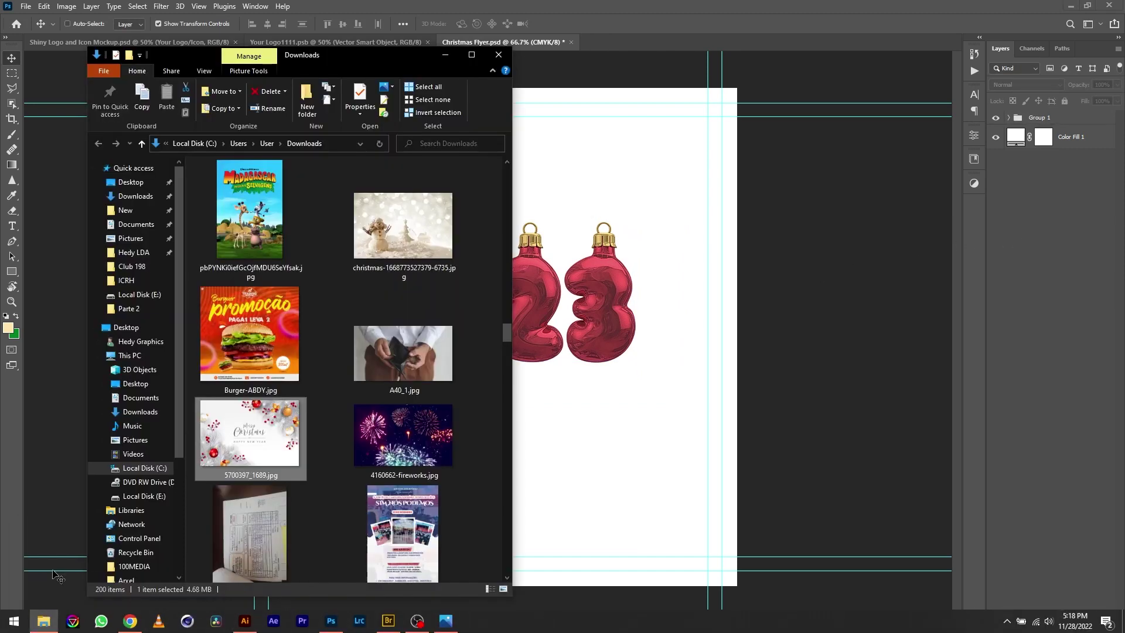
left_click_drag(240, 441, 610, 453)
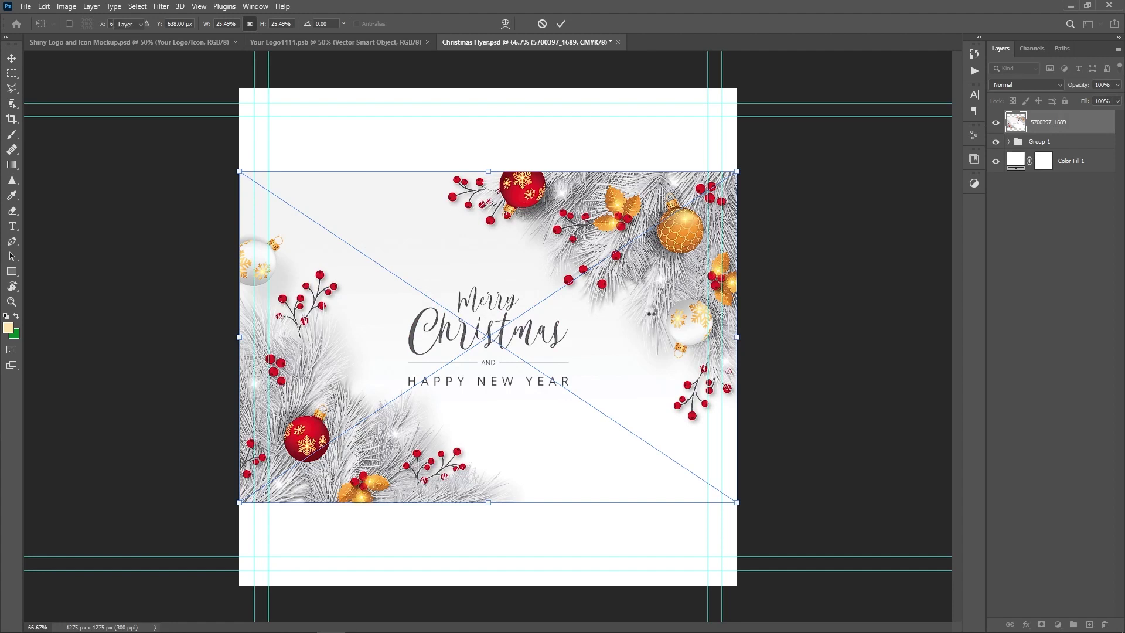
key("Return")
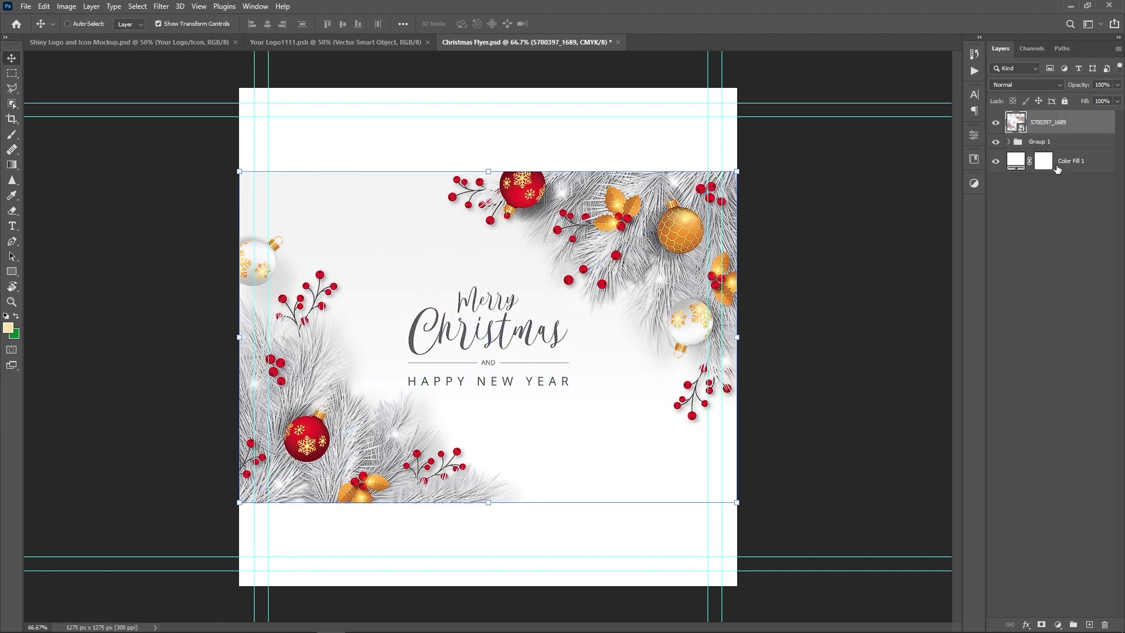
- Outline the image's upper-right branch and bauble decoration with the Polygonal Lasso and copy it to a new layer
left_click(9, 89)
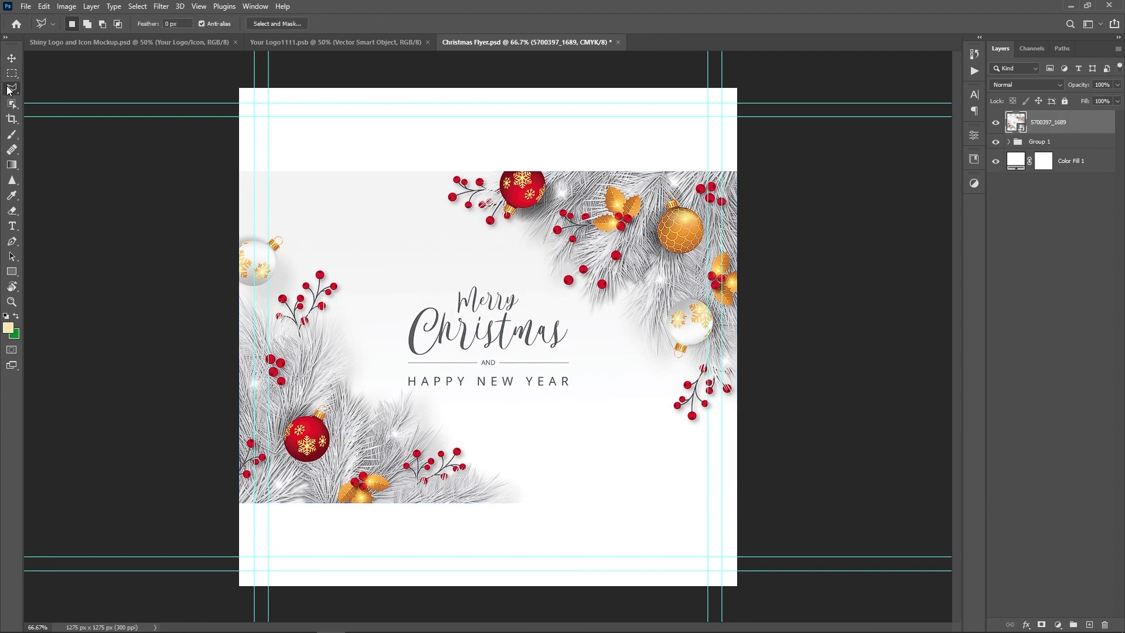
left_click(397, 179)
left_click(438, 241)
left_click(515, 267)
left_click(577, 328)
left_click(595, 421)
left_click(609, 447)
left_click(674, 471)
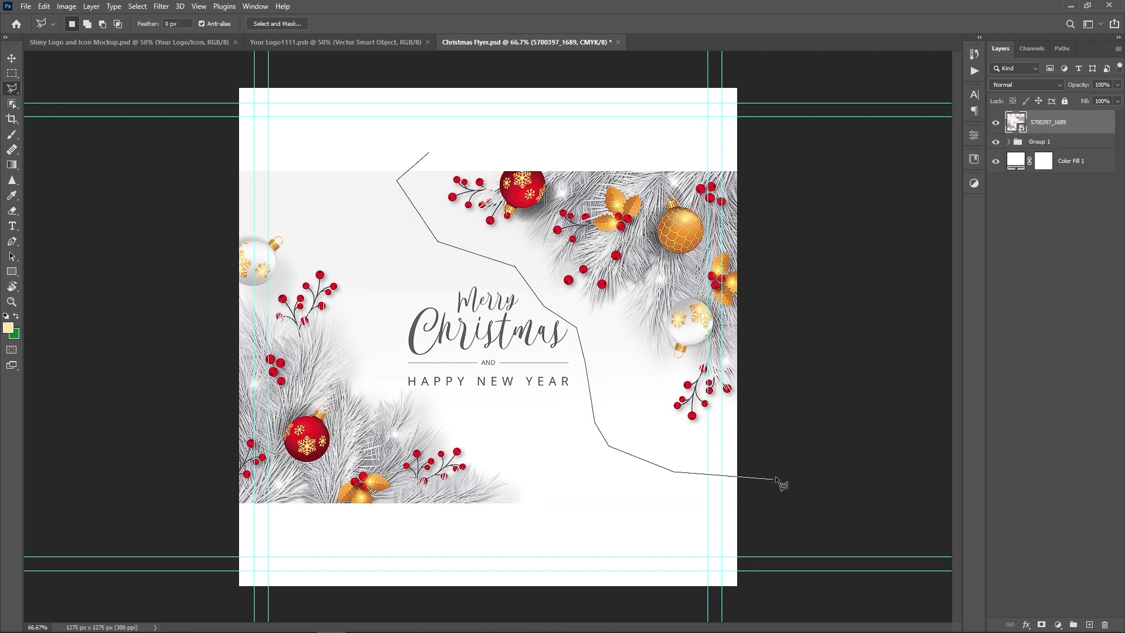
left_click(779, 472)
left_click(791, 413)
left_click(765, 221)
left_click(777, 146)
double_click(690, 140)
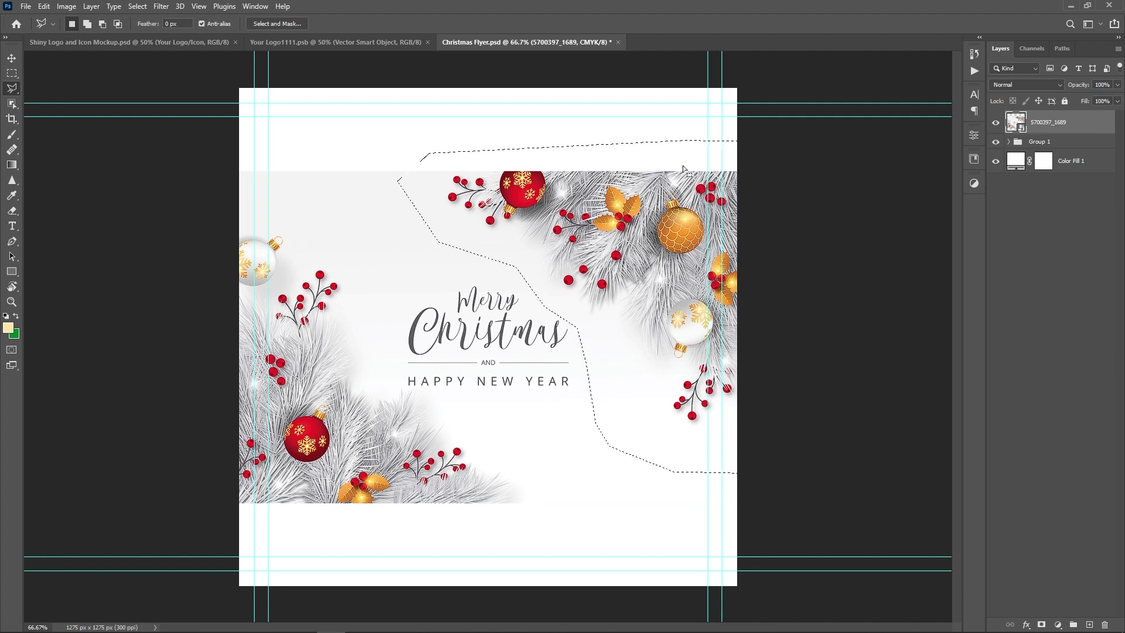
key("ctrl+j")
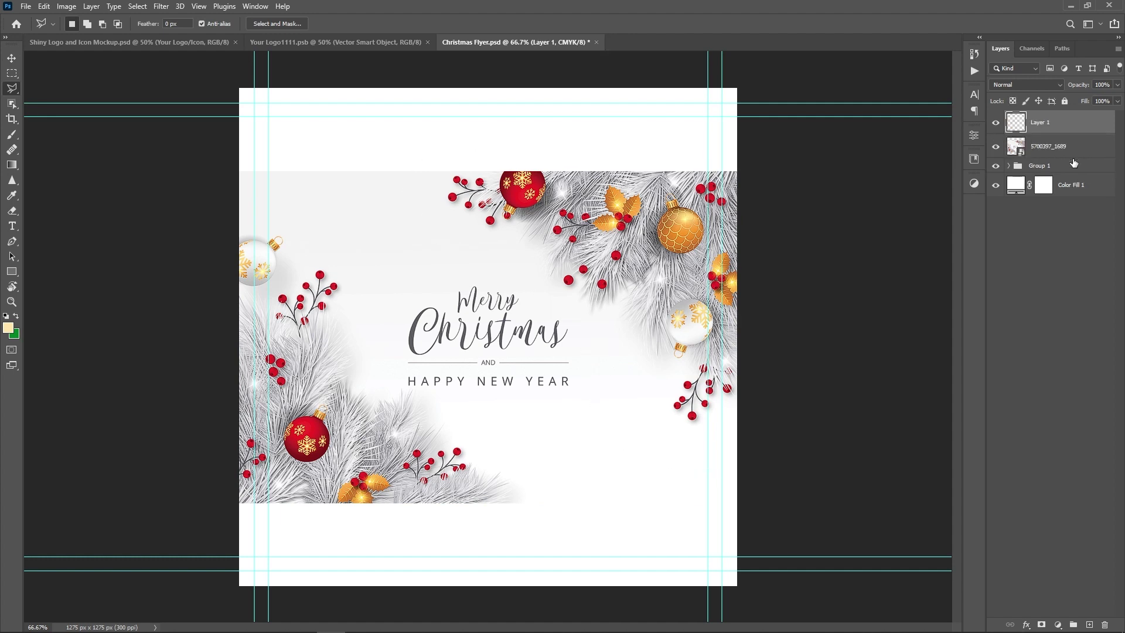
- Delete the original 5700397_1689 layer and move the cut-out decoration into the upper-right corner of the canvas
left_click(1058, 150)
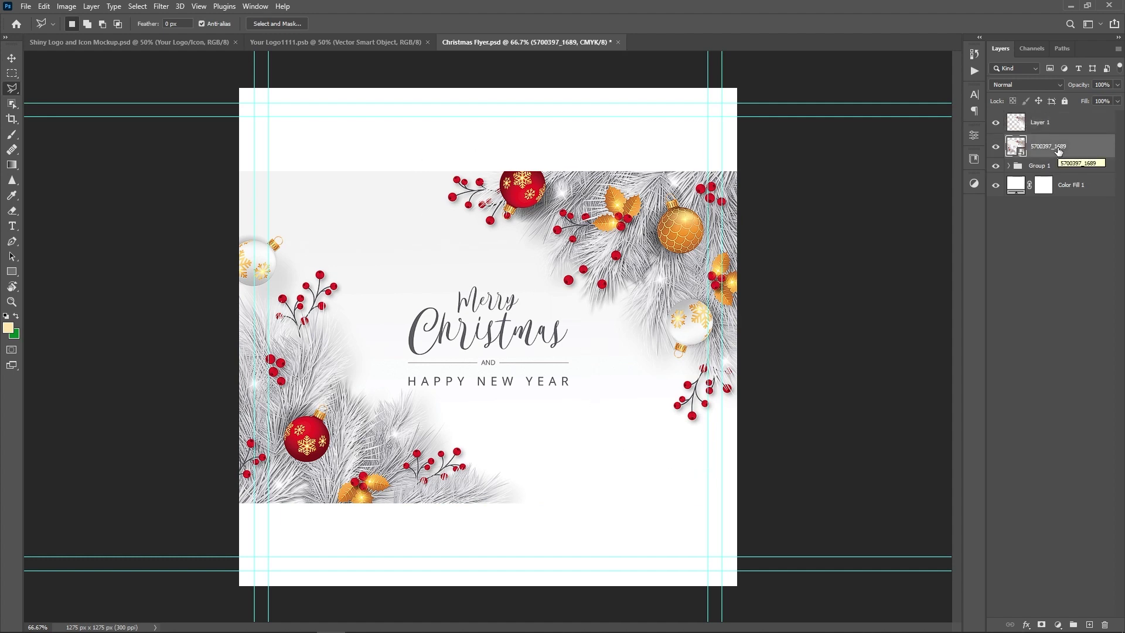
key("Delete")
key("v")
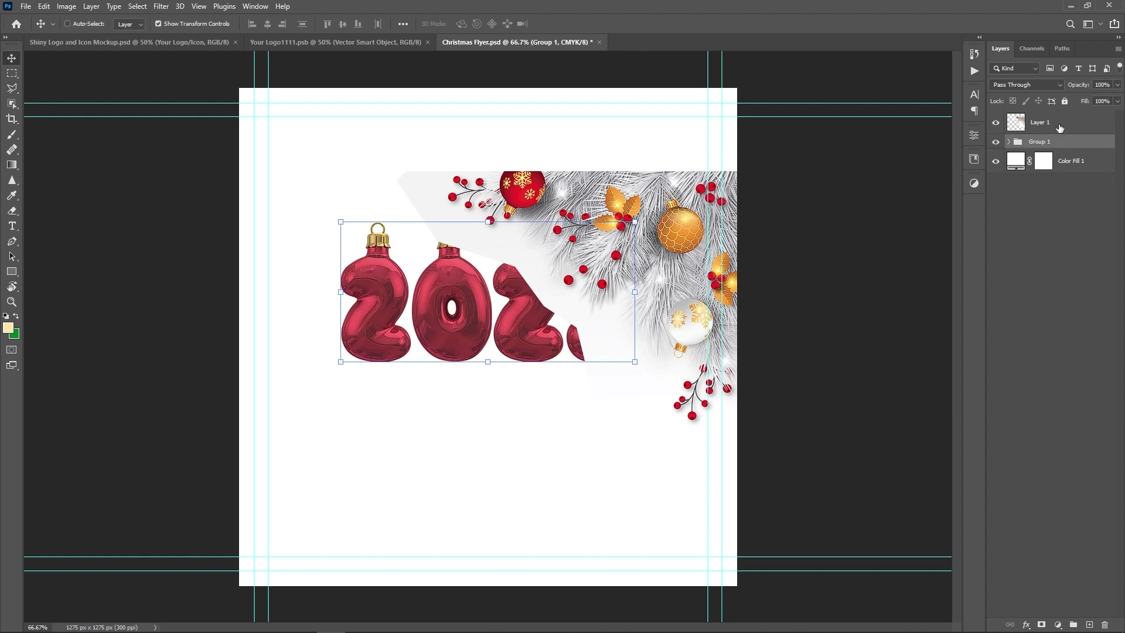
left_click(1060, 128)
left_click_drag(655, 249, 651, 173)
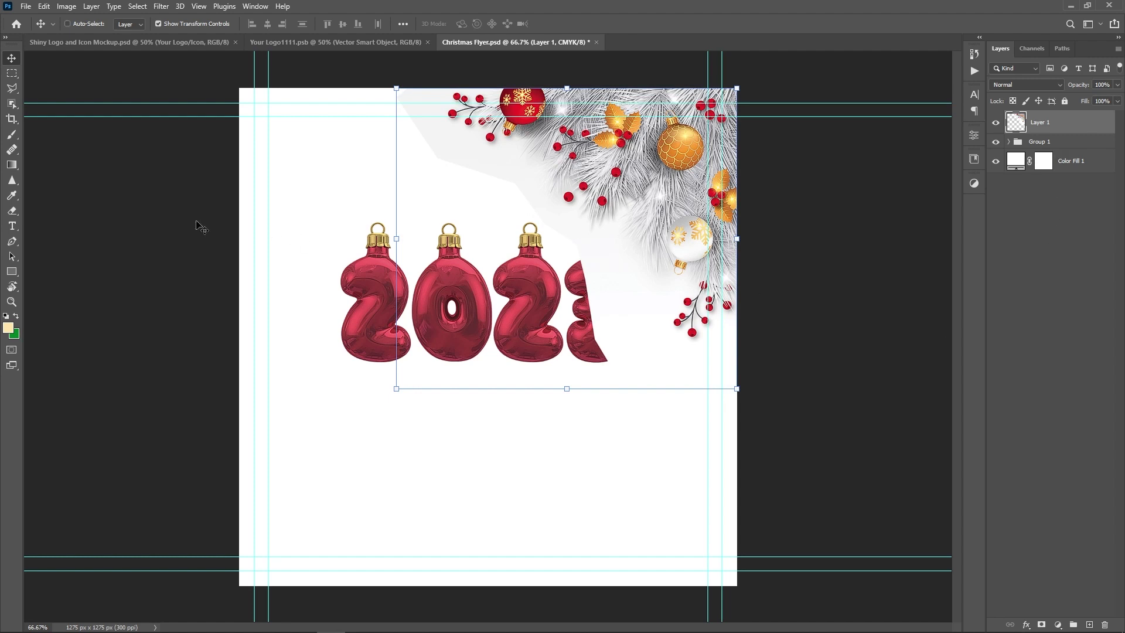
- Erase the grey background along the decoration's upper-left edge with a soft 306 px Eraser
left_click(13, 210)
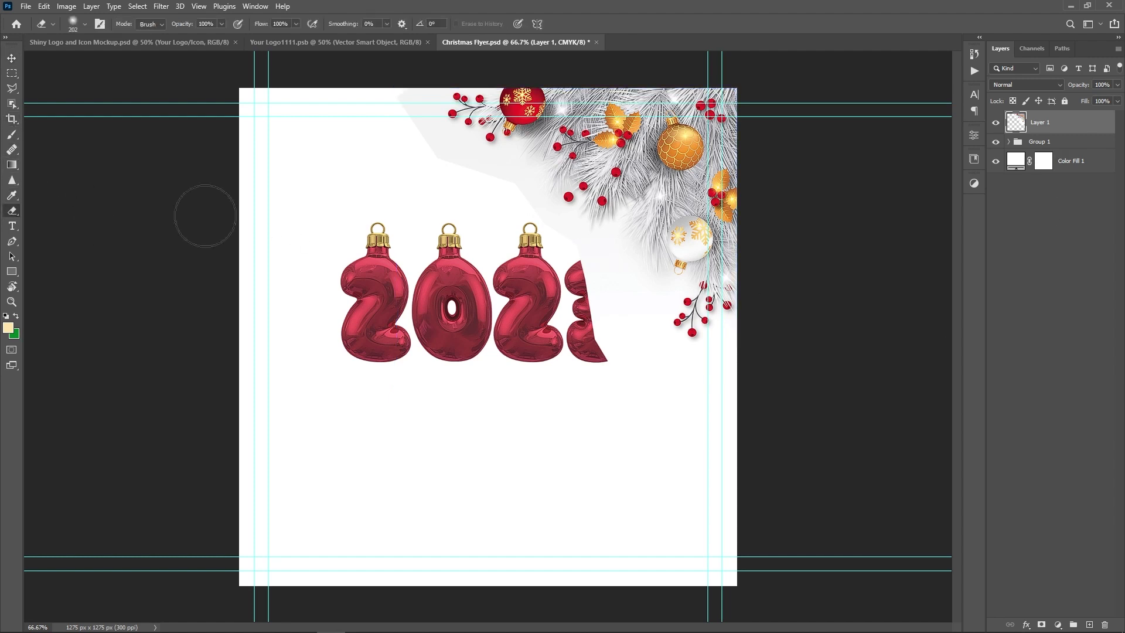
right_click(399, 168)
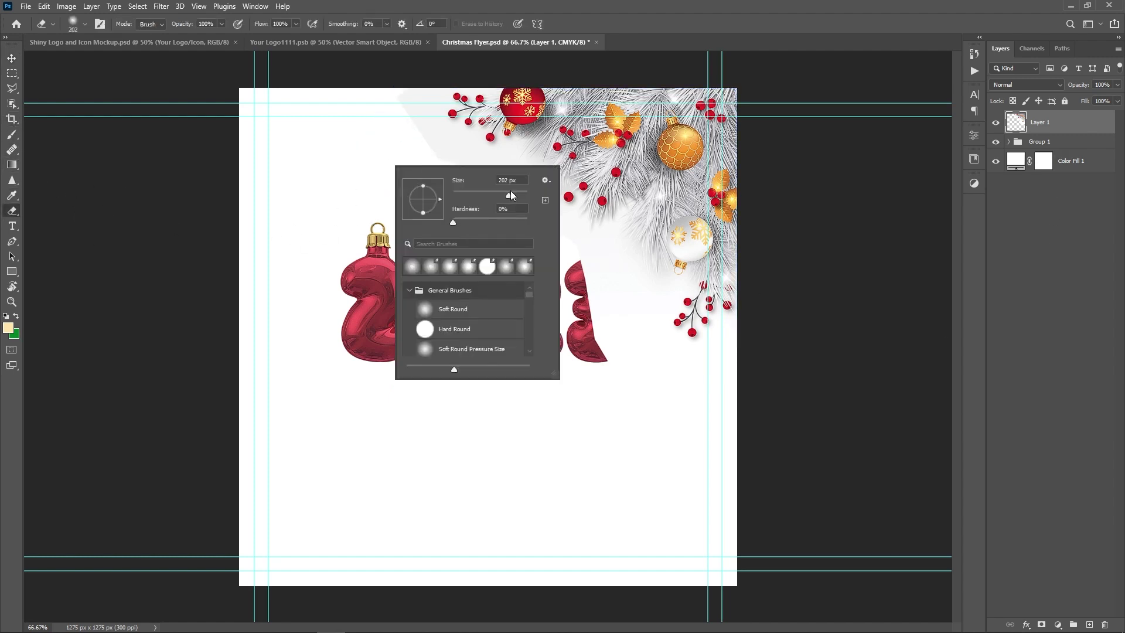
left_click_drag(511, 191, 514, 191)
left_click(384, 103)
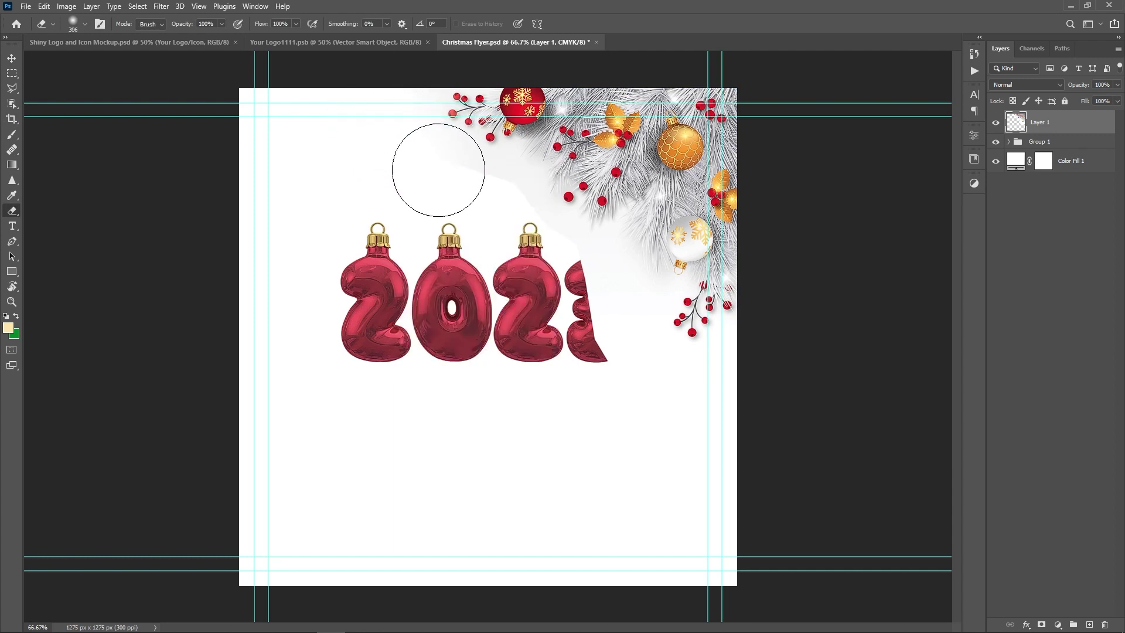
mouse_move(438, 170)
left_mouse_down()
mouse_move(510, 195)
mouse_move(433, 188)
left_mouse_up()
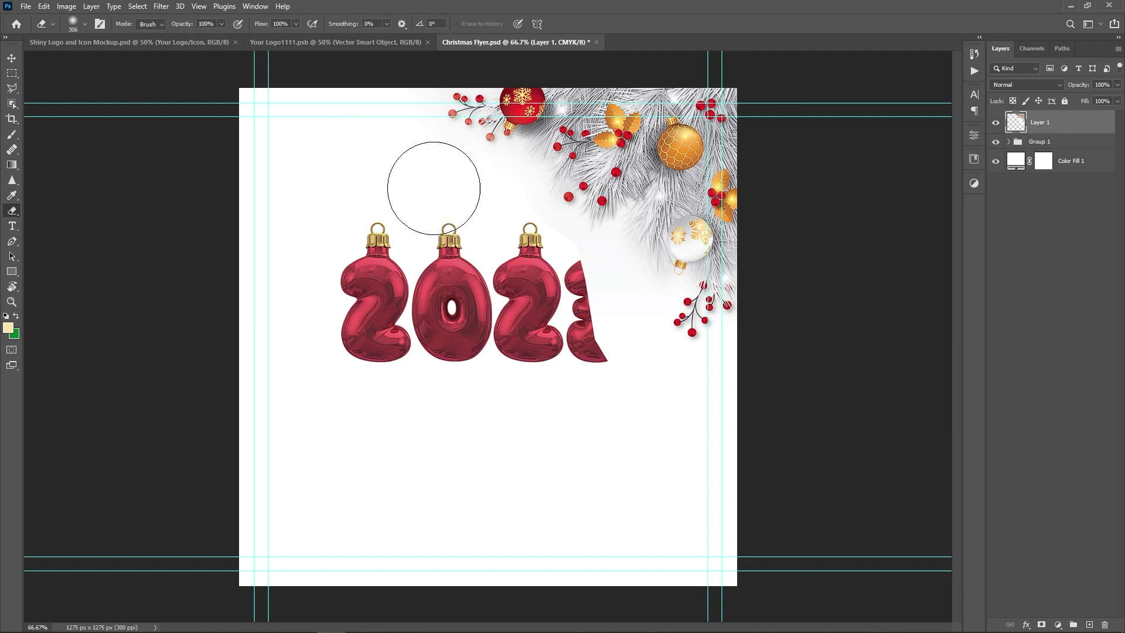
- Reduce the Eraser to 259 px and erase the rest of the decoration's background around and over the 2023 digits
right_click(465, 198)
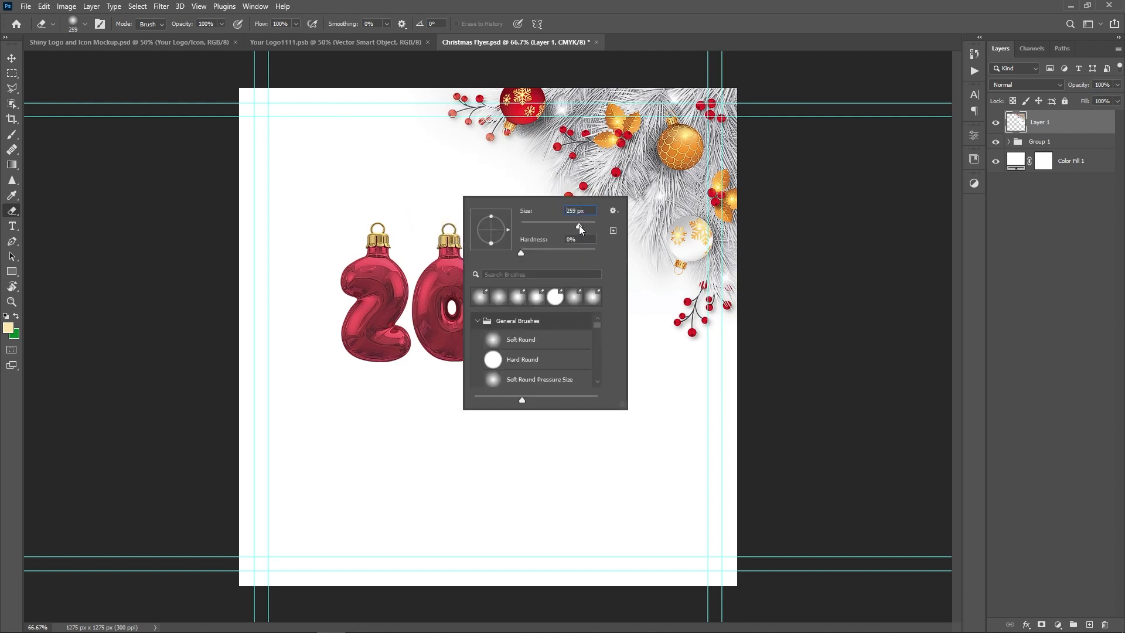
left_click_drag(579, 225, 569, 225)
left_click(395, 99)
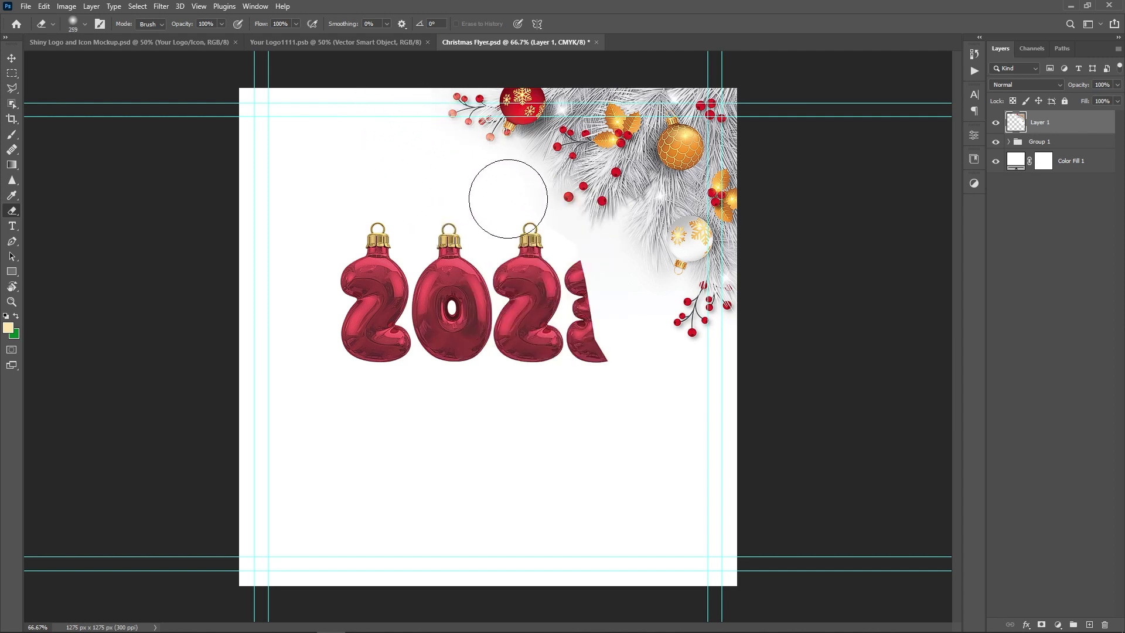
mouse_move(507, 196)
left_mouse_down()
mouse_move(541, 240)
mouse_move(595, 269)
mouse_move(613, 325)
mouse_move(613, 389)
mouse_move(592, 351)
left_mouse_up()
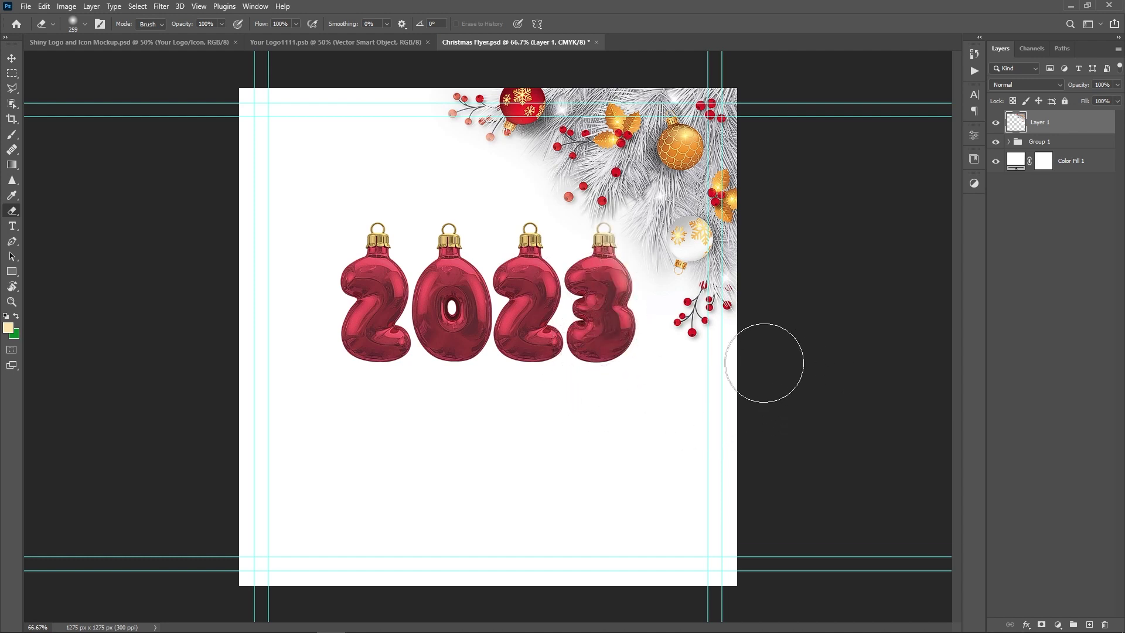
mouse_move(705, 403)
left_mouse_down()
mouse_move(638, 372)
mouse_move(618, 288)
mouse_move(592, 260)
mouse_move(537, 235)
mouse_move(500, 188)
mouse_move(413, 147)
left_mouse_up()
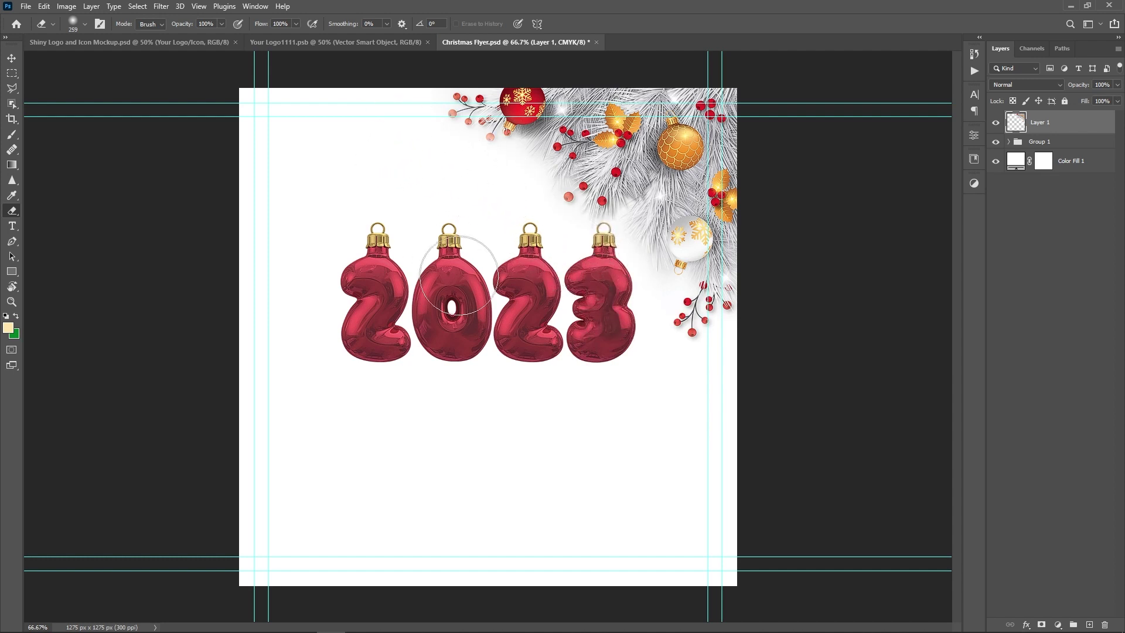
- Scale the decoration down to about 83.5% while keeping it anchored in the canvas's upper-right corner
key("v")
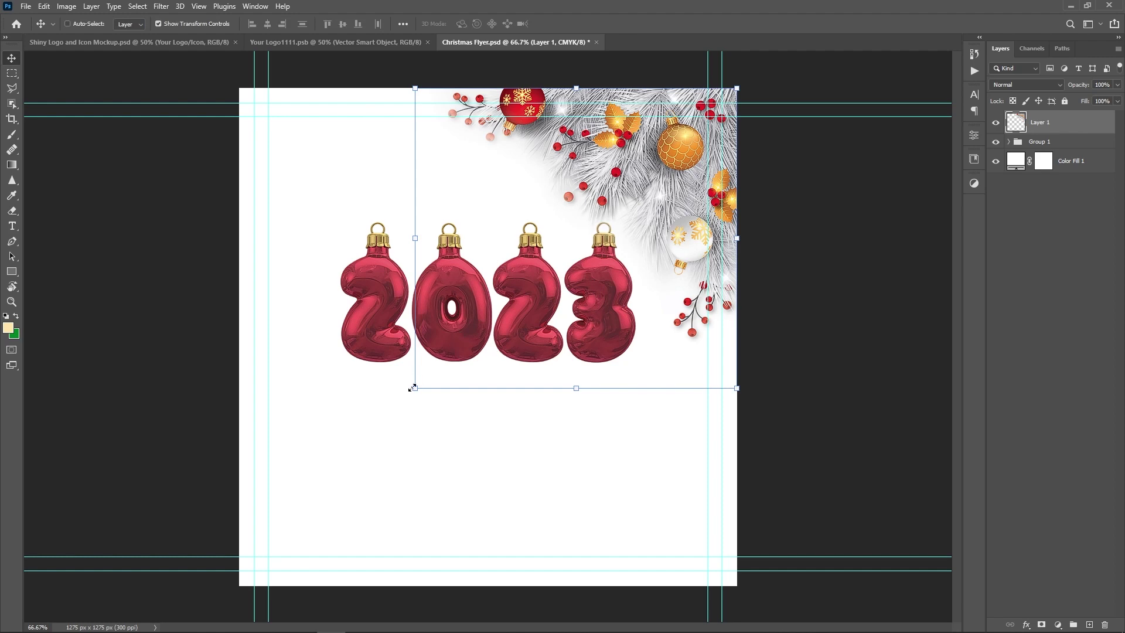
left_click_drag(414, 388, 468, 343)
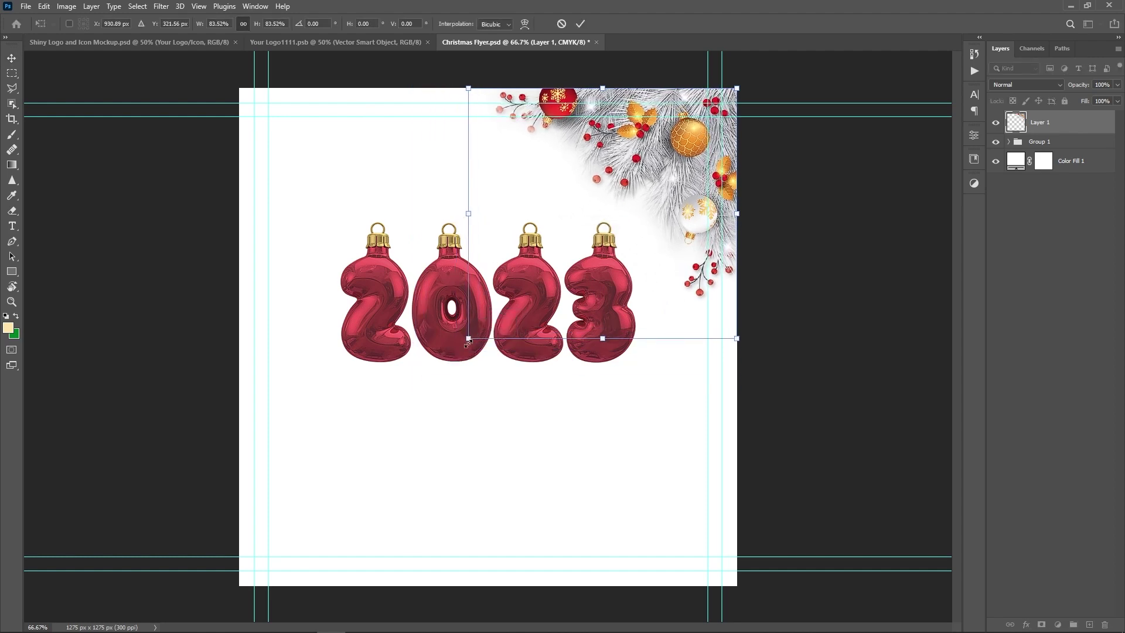
key("Return")
- Duplicate the corner decoration, flip the copy horizontally and fit it into the canvas's upper-left corner
left_click_drag(724, 176, 524, 176)
key("ctrl+t")
right_click(537, 218)
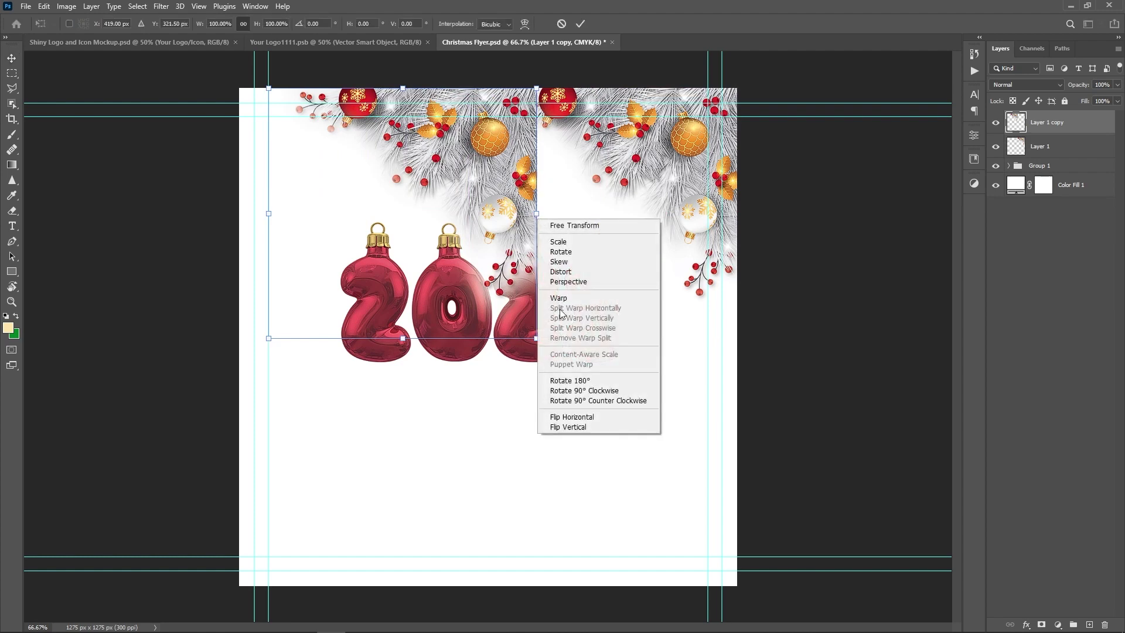
left_click(552, 417)
left_click_drag(432, 163, 386, 165)
key("Return")
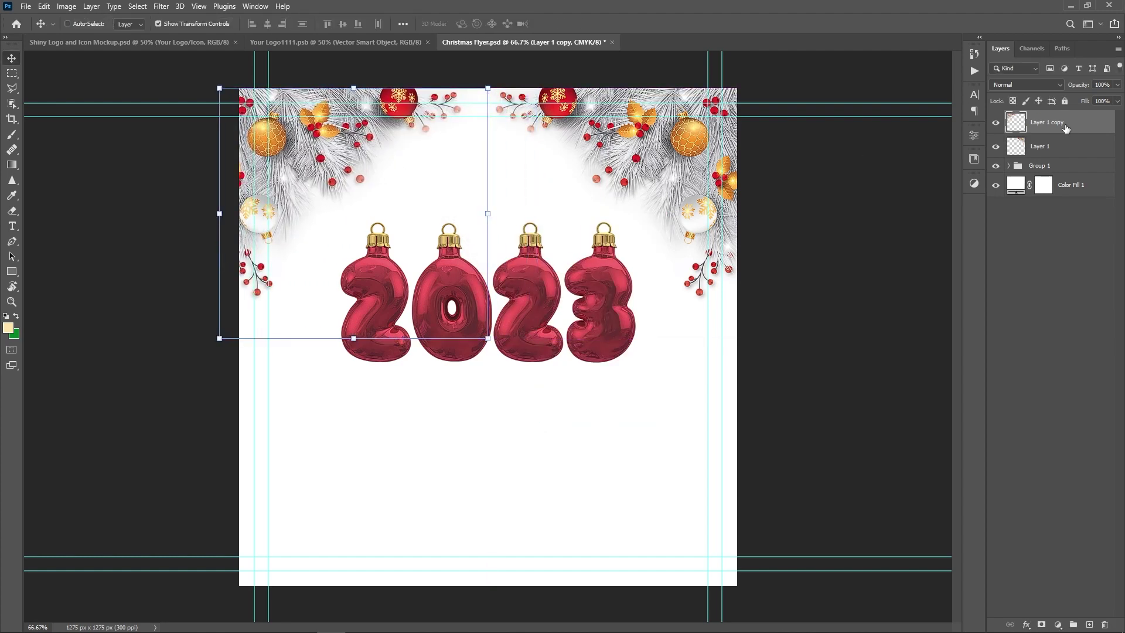
- Group the two corner decoration layers and convert the white Color Fill 1 layer into the Background
left_click(1069, 152, "shift")
key("ctrl+g")
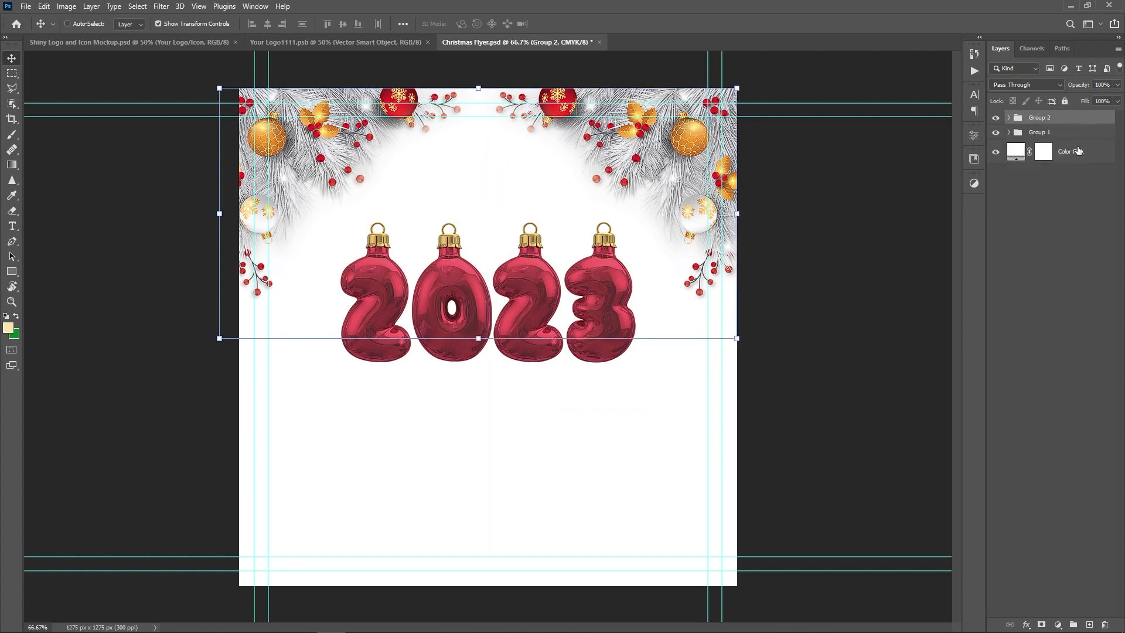
left_click(1078, 152)
left_click(91, 6)
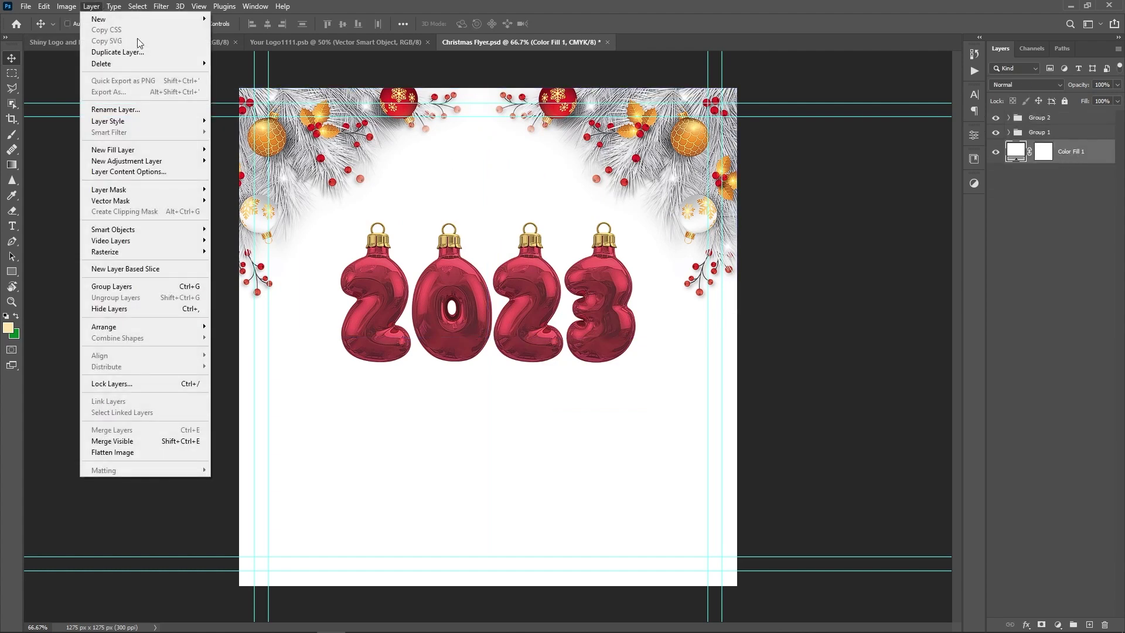
mouse_move(193, 23)
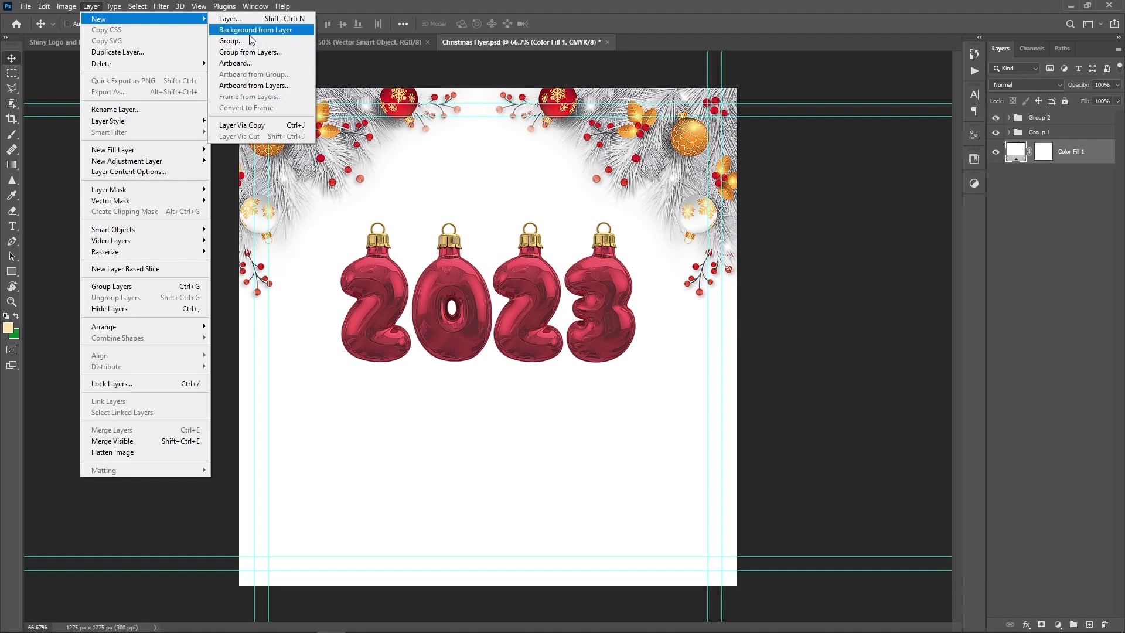
left_click(251, 31)
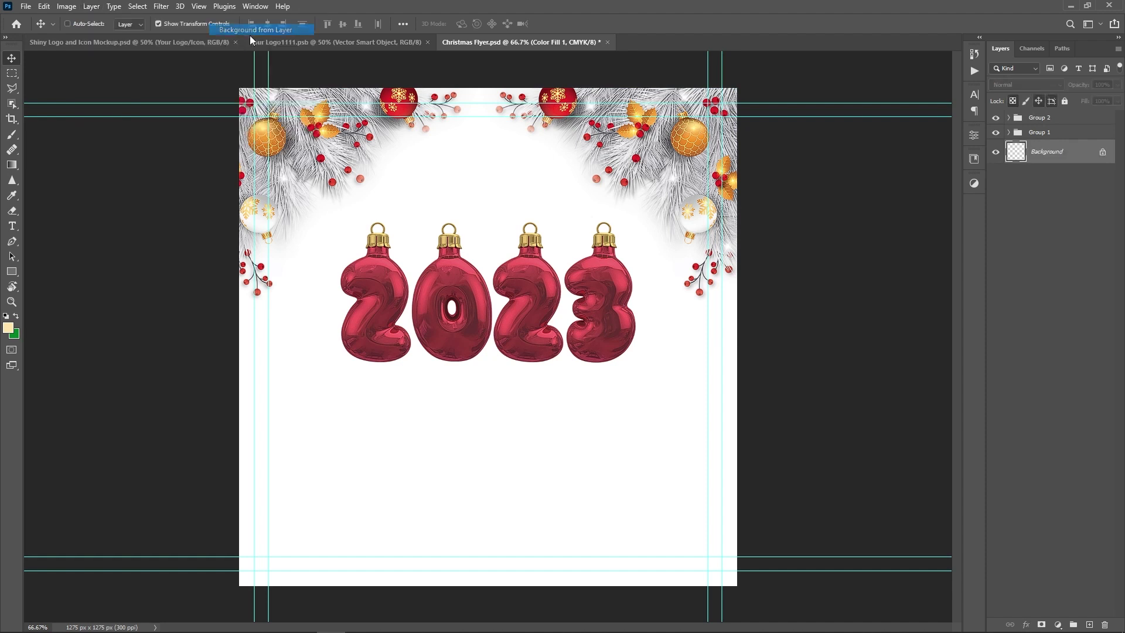
- Centre the corner decorations group horizontally on the Background
left_click(1051, 120)
left_click(1053, 151)
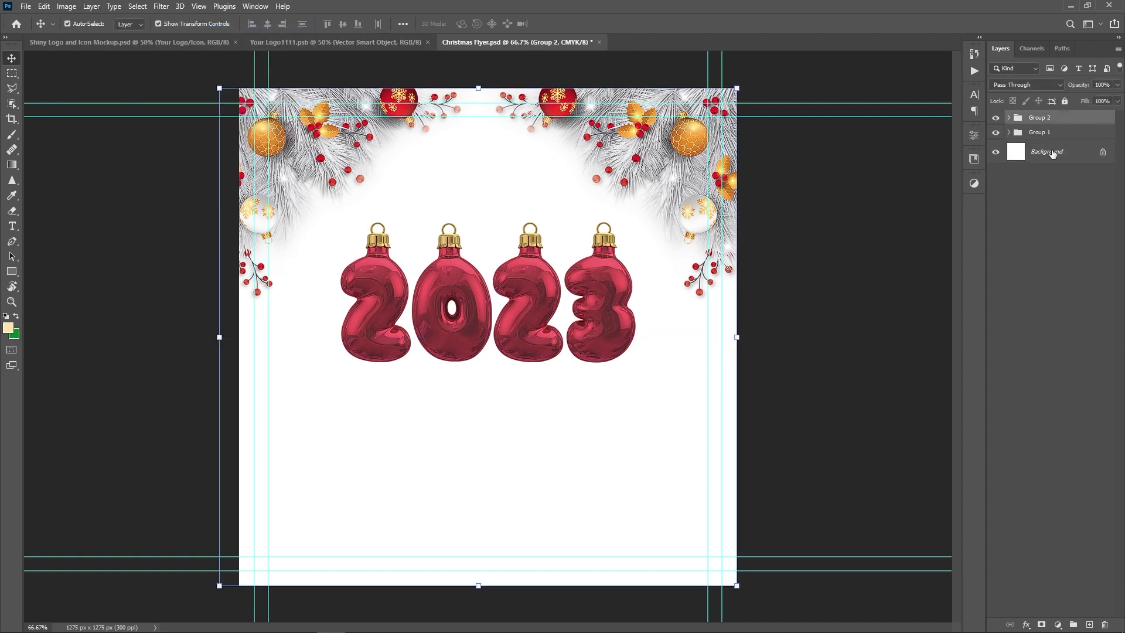
left_click(267, 24)
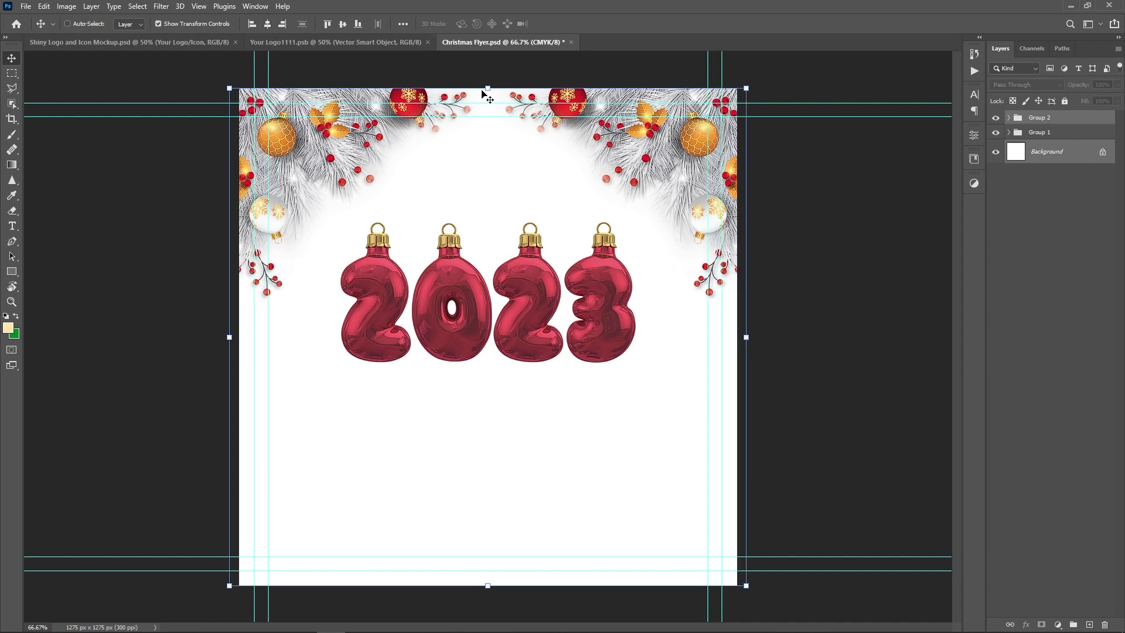
- Place the decorations group beneath the 2023 digits group and rename the digits group "Main"
left_click_drag(1054, 124, 1061, 145)
left_click(1040, 120)
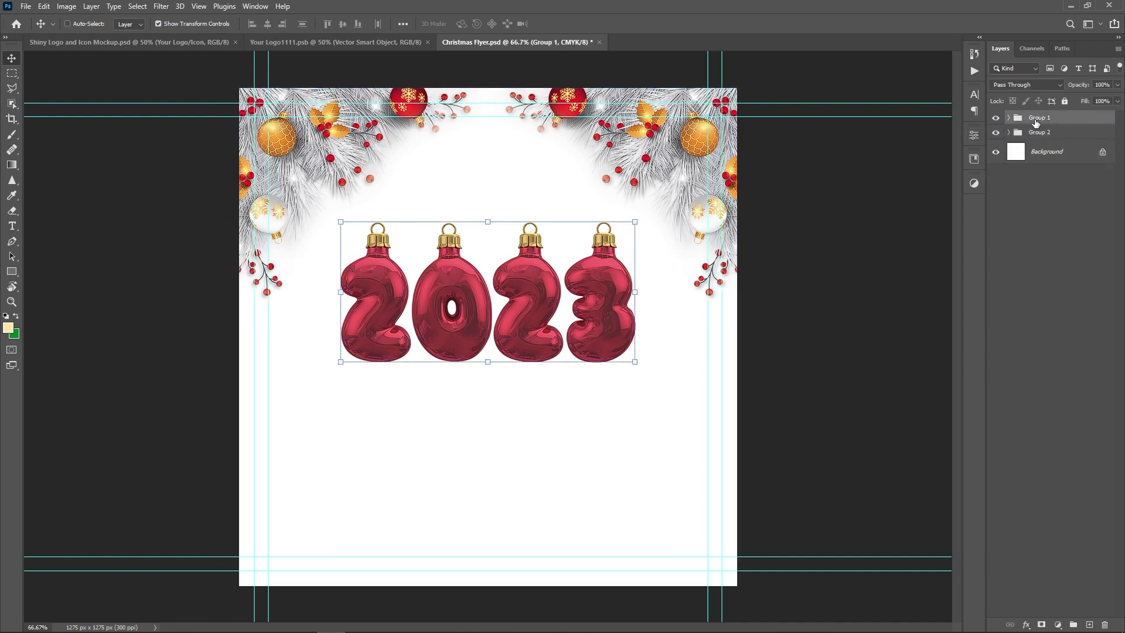
double_click(1036, 119)
type("Main")
key("Return")
- Group the four digit layers inside Main as "3D" and convert that group to a smart object
left_click(1009, 119)
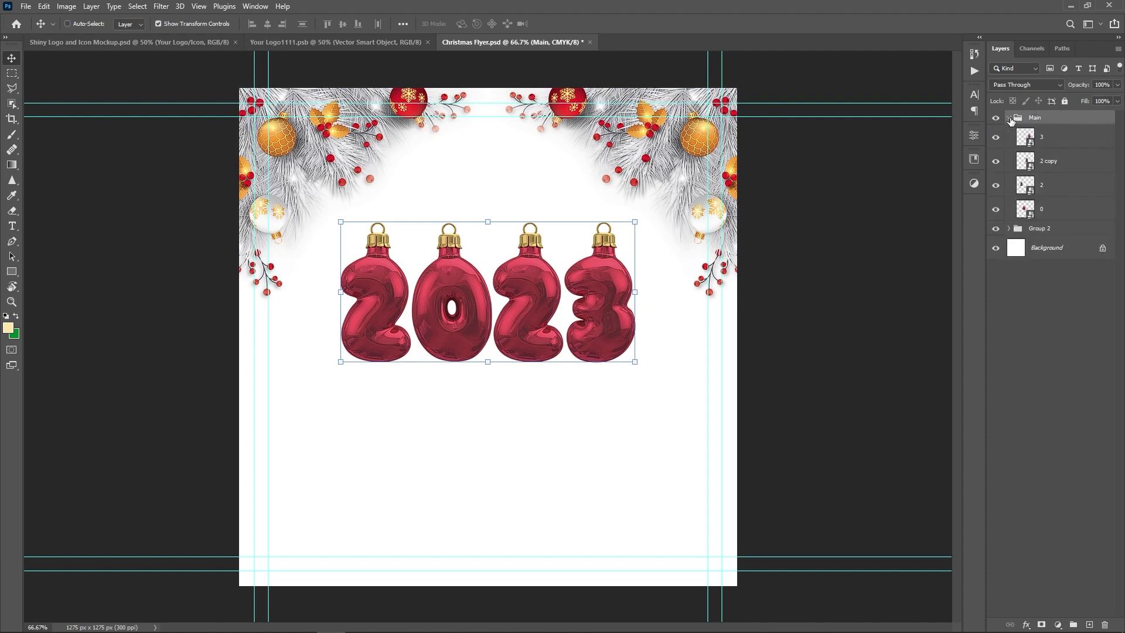
left_click(1049, 136)
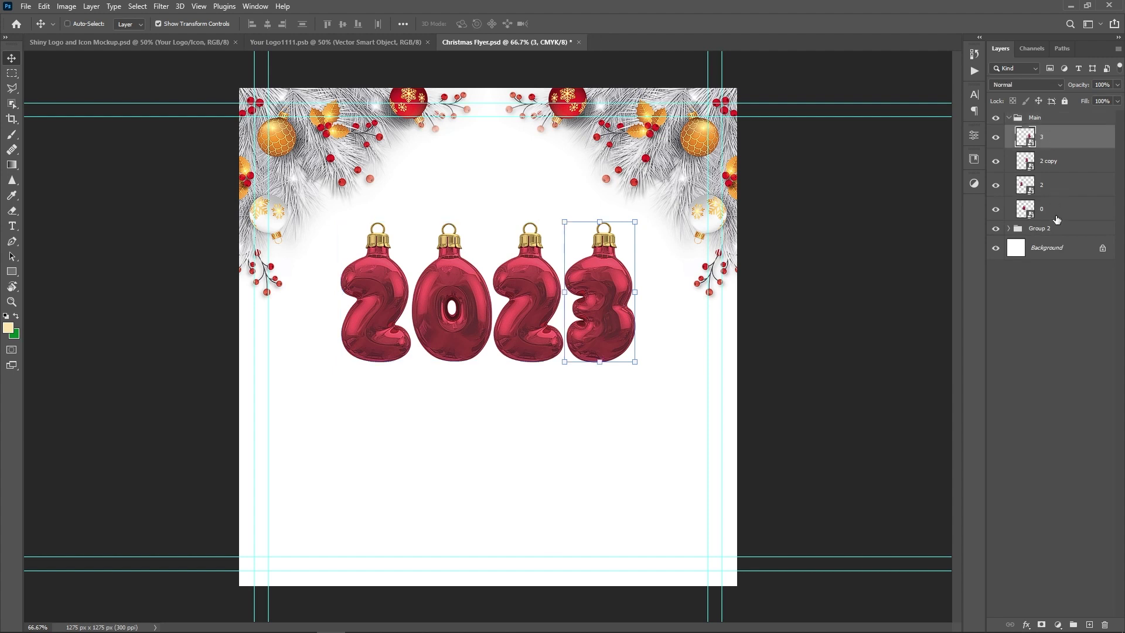
left_click(1055, 214, "shift")
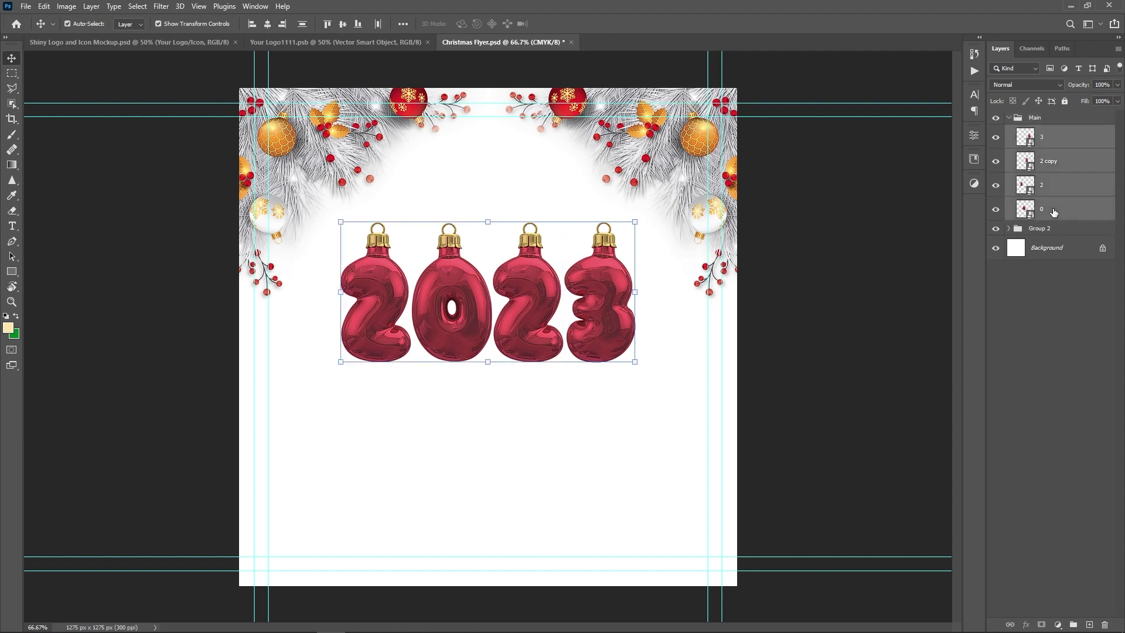
key("ctrl+g")
double_click(1047, 132)
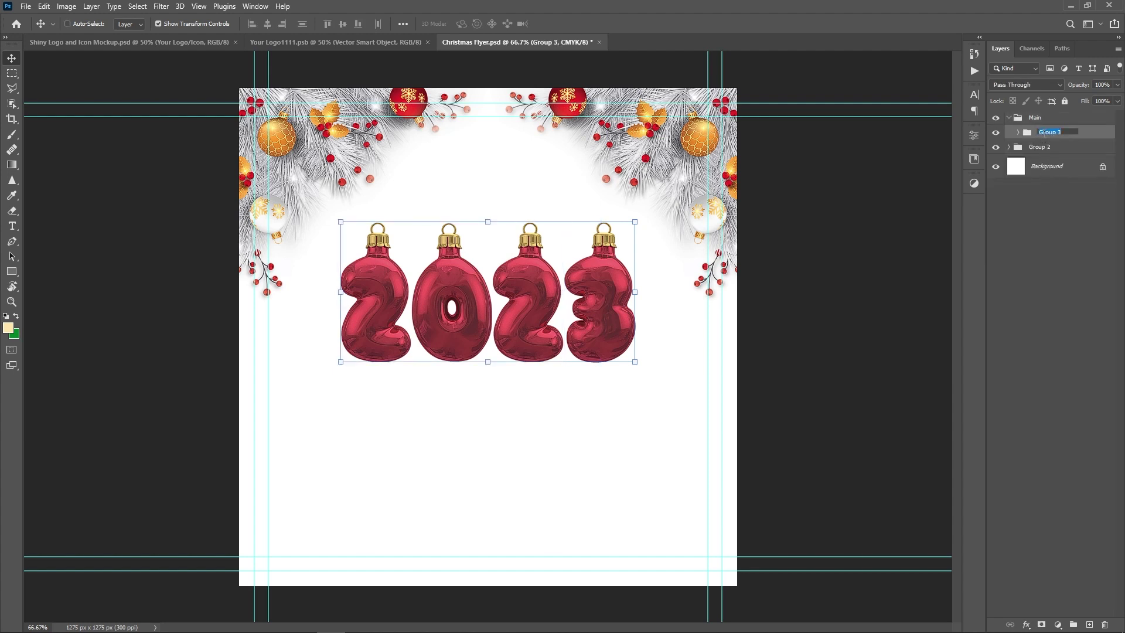
type("3D")
key("Return")
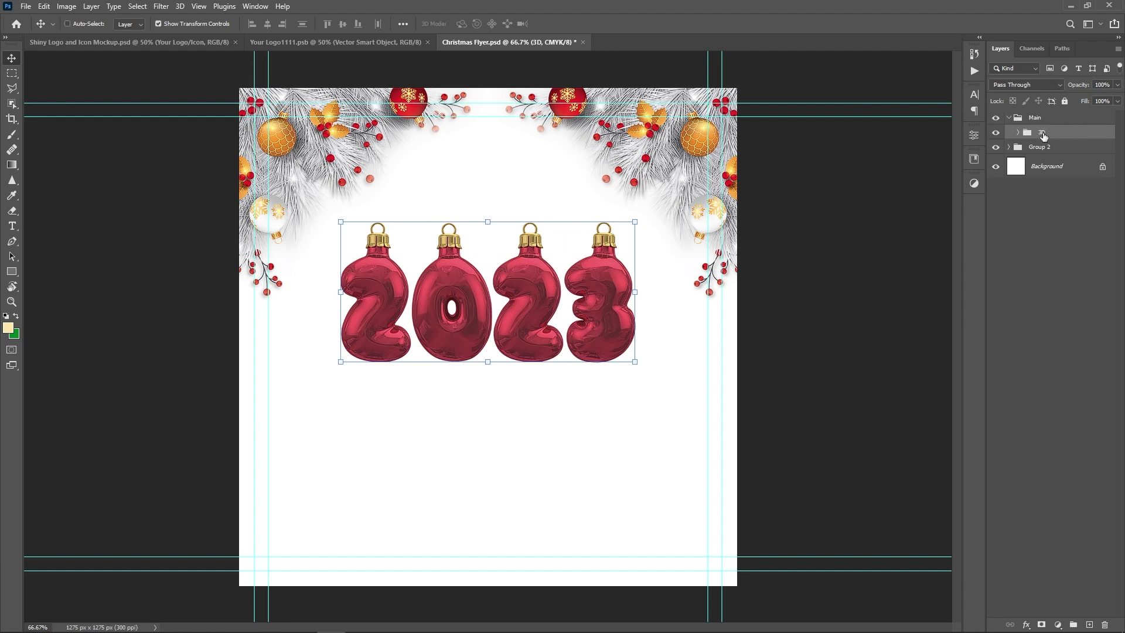
right_click(1043, 136)
left_click(1042, 286)
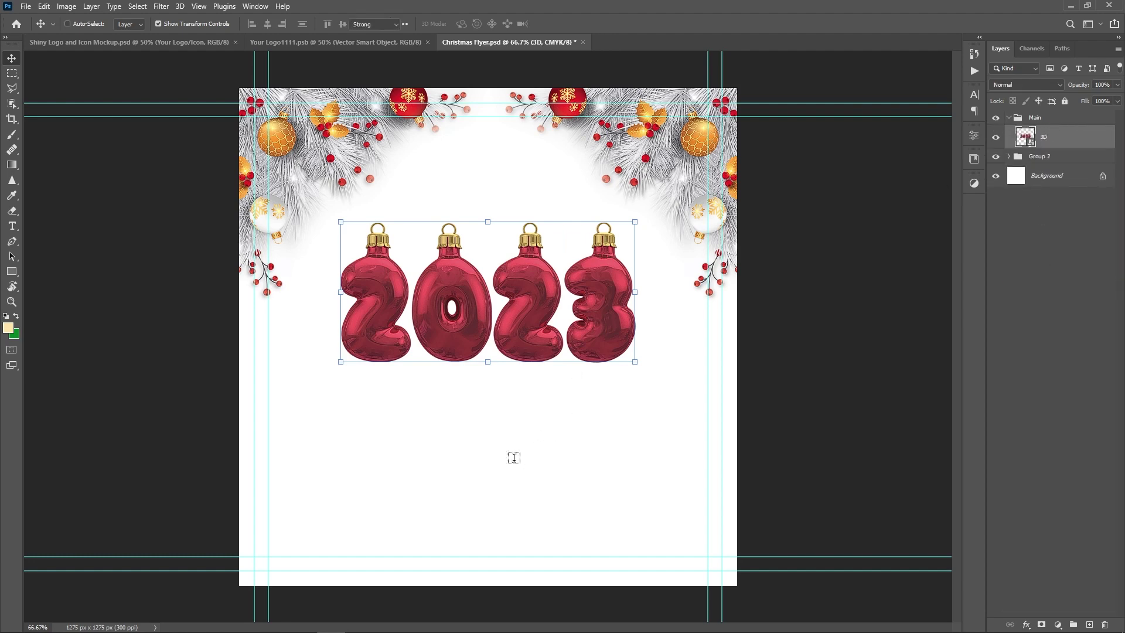
- Add the text "Merry christmas" on the canvas below the 2023 digits
key("t")
left_click(487, 432)
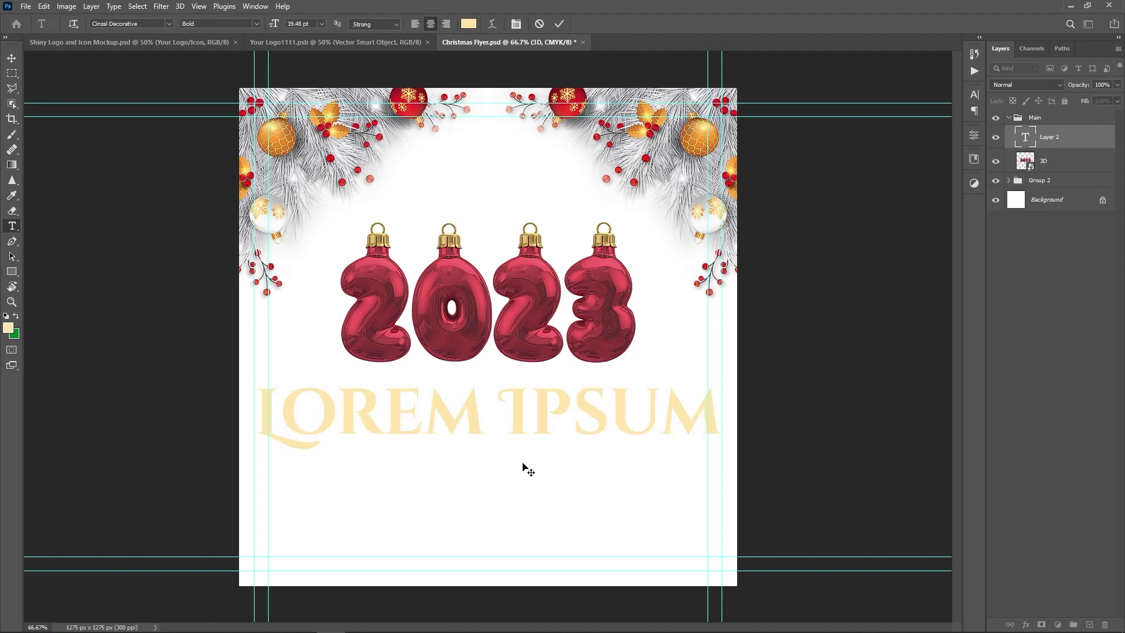
type("MERR")
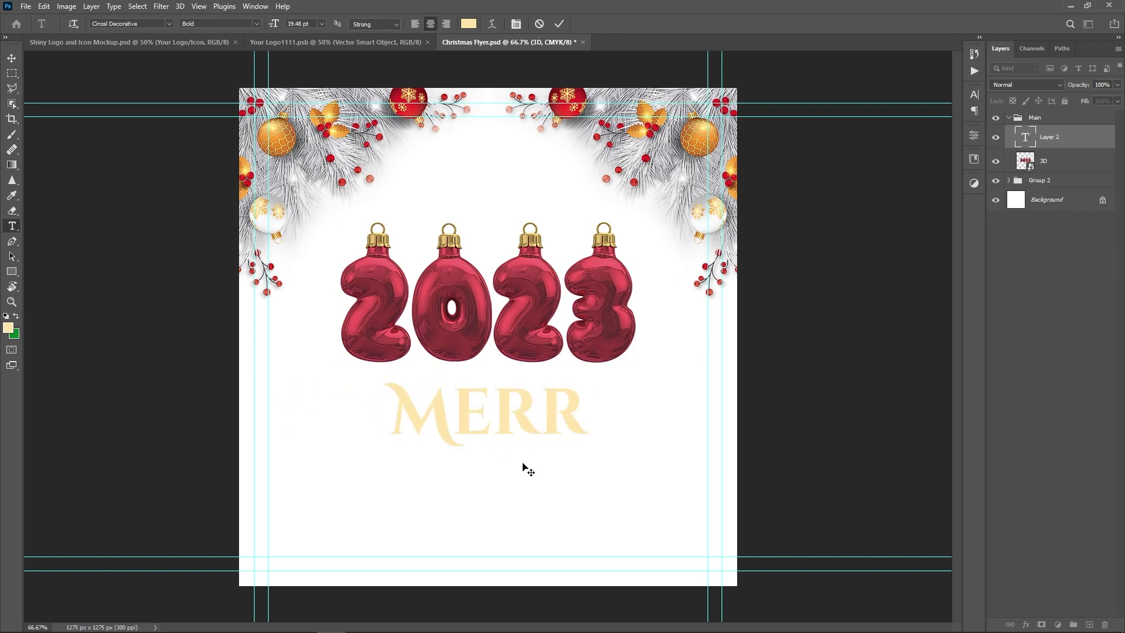
type("T")
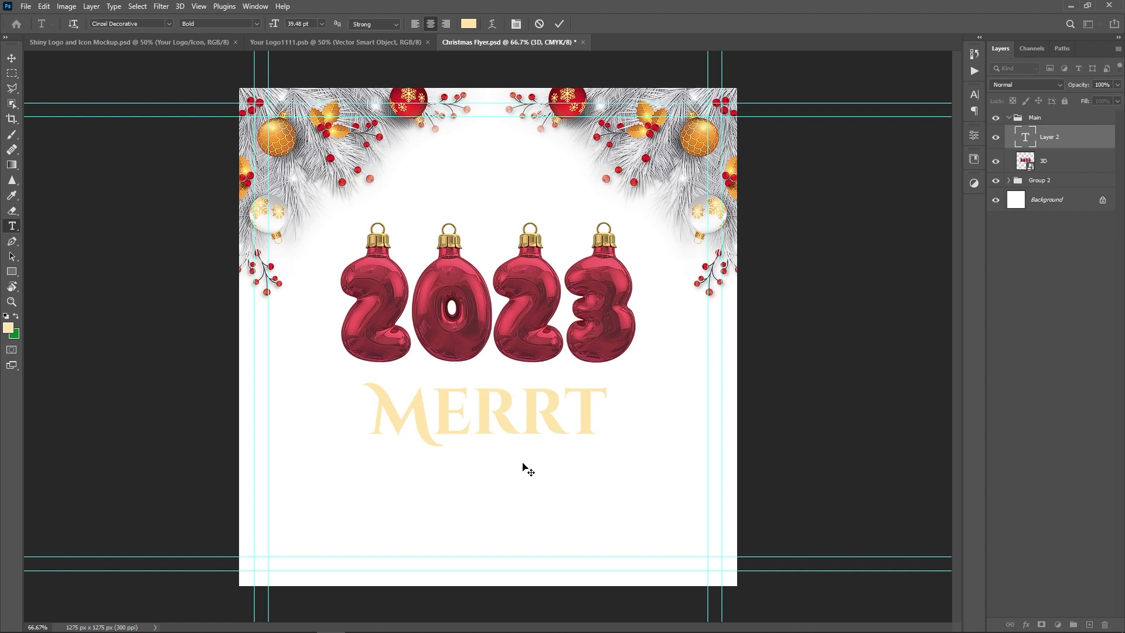
key("BackSpace")
type("Y C")
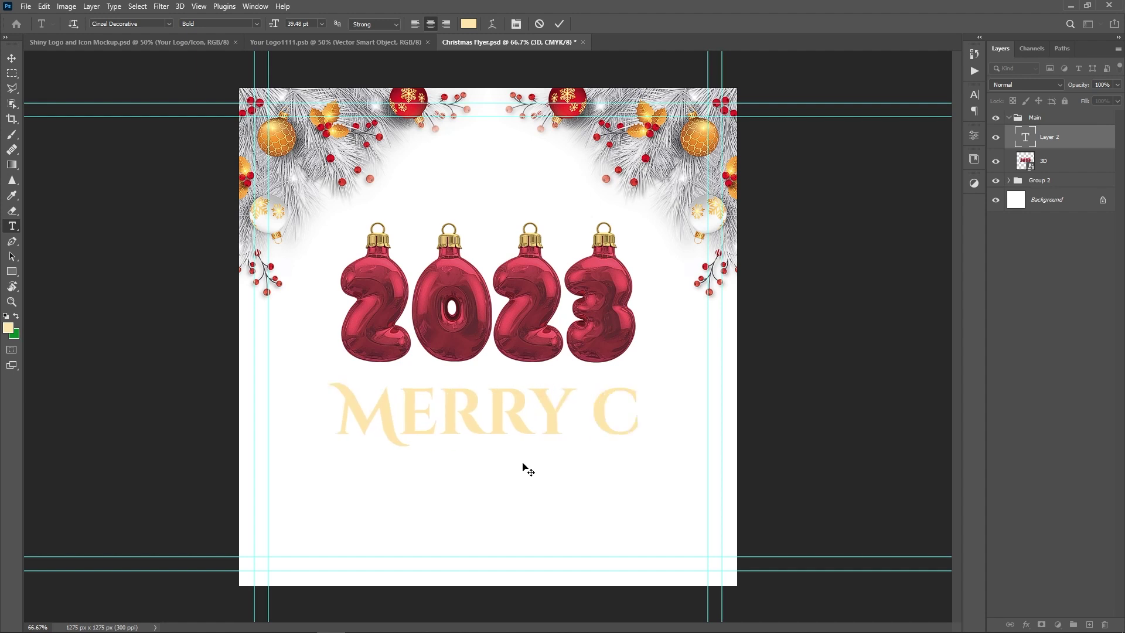
type("HRISTM")
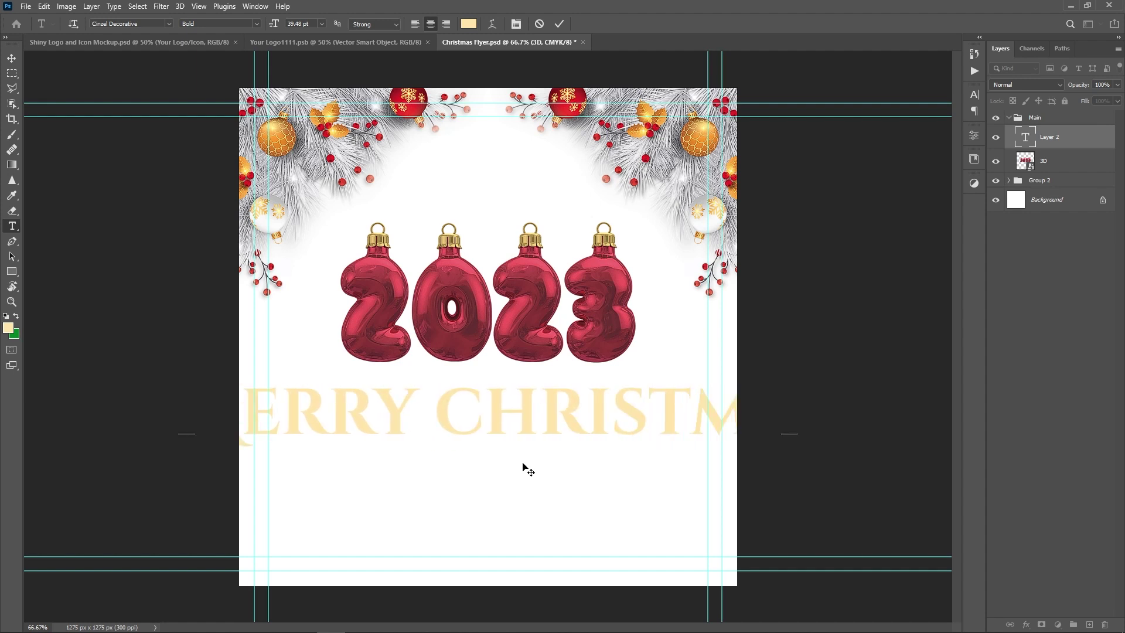
type("As")
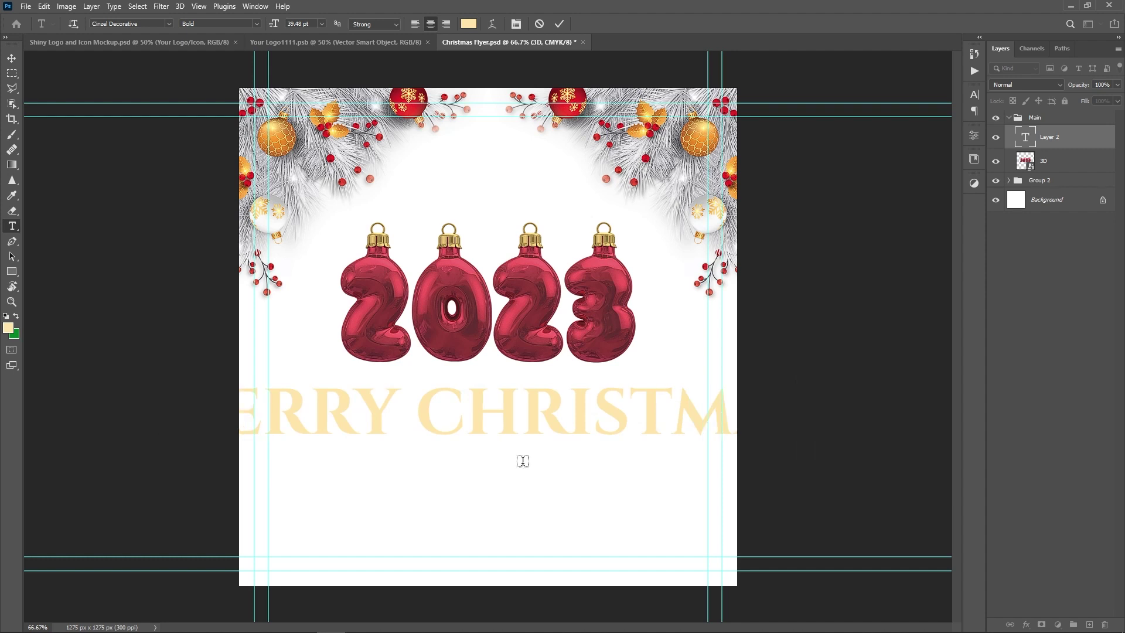
key("ctrl+Return")
- Scale the greeting text down to about 55.44% and move it up just beneath the 2023 digits
key("v")
left_click_drag(812, 382, 669, 385)
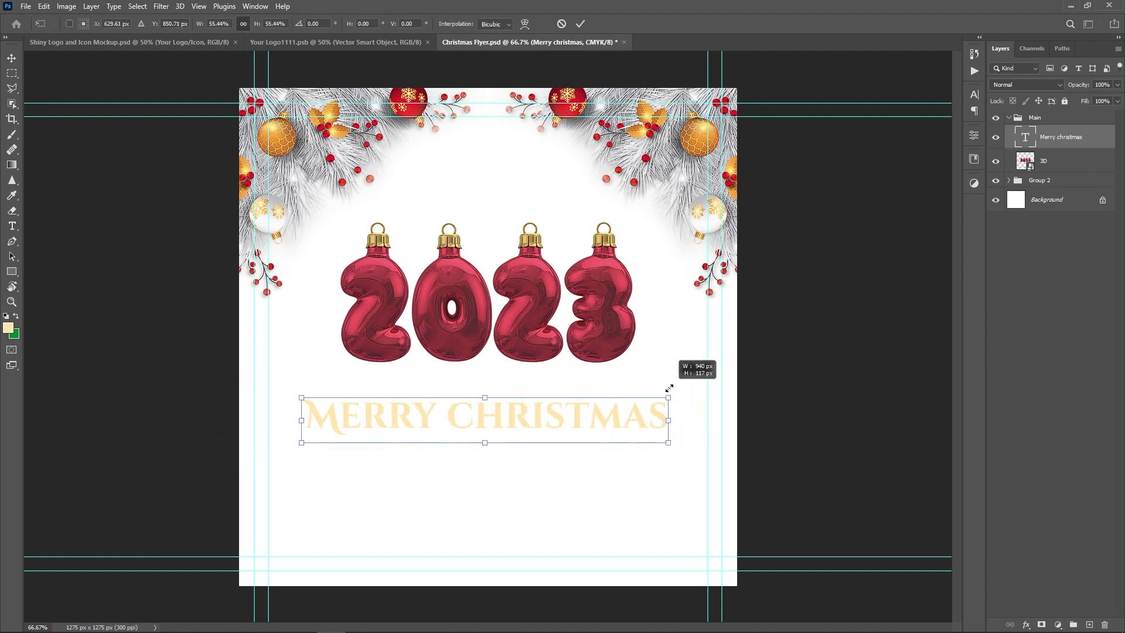
left_click_drag(581, 429, 579, 404)
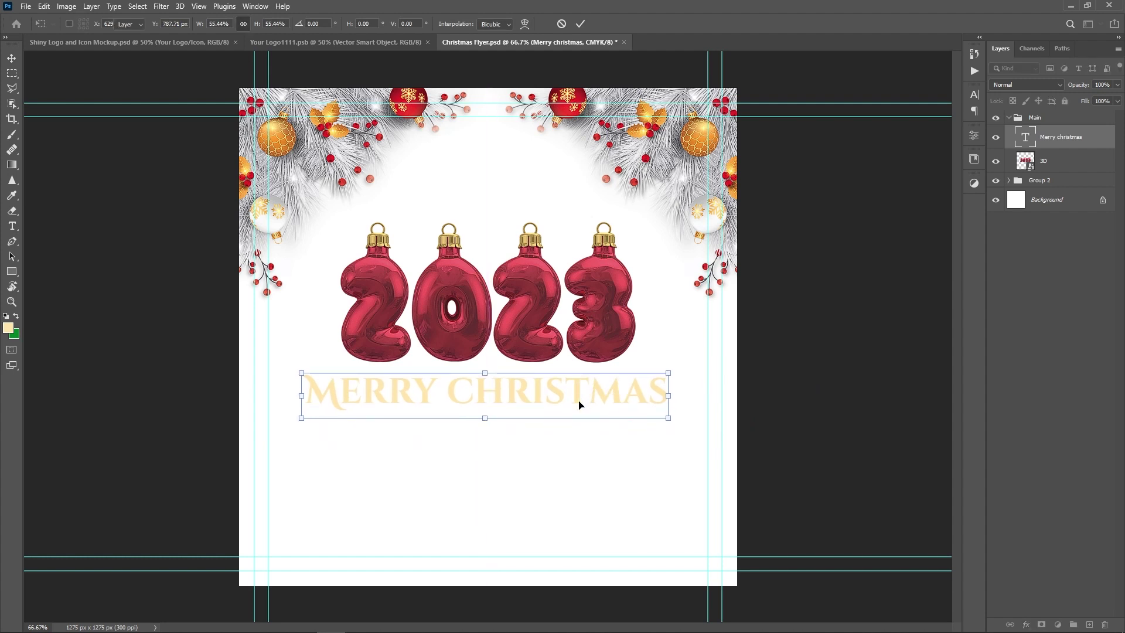
key("Return")
- Recolour the greeting text with the red b1454a sampled from the digit 3
left_click(973, 98)
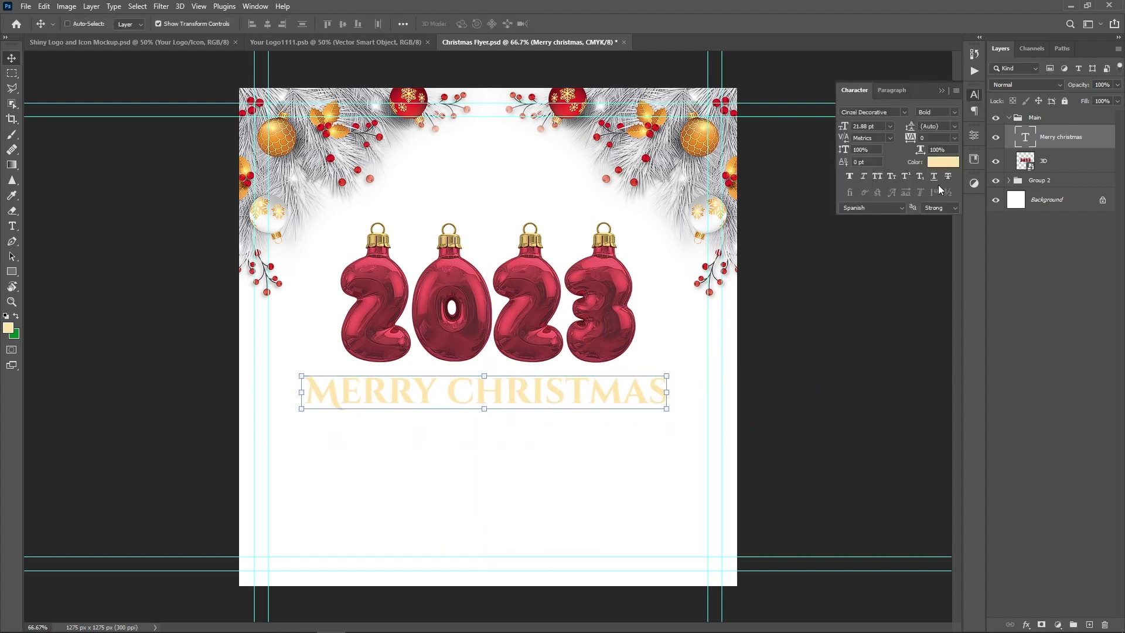
left_click(943, 162)
left_click(604, 271)
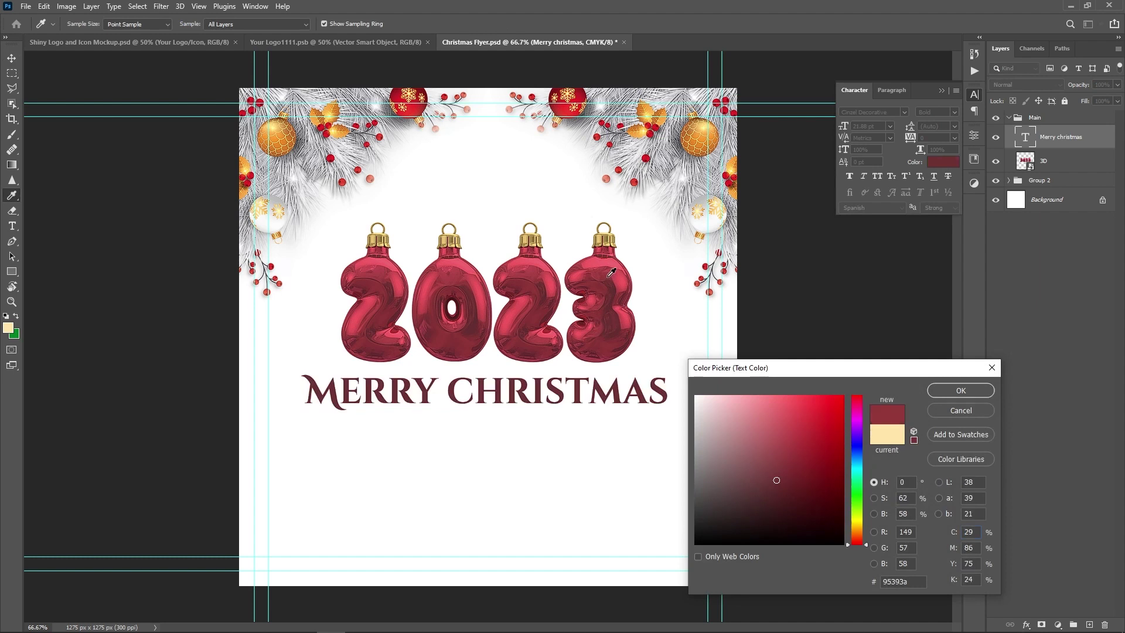
left_click(601, 266)
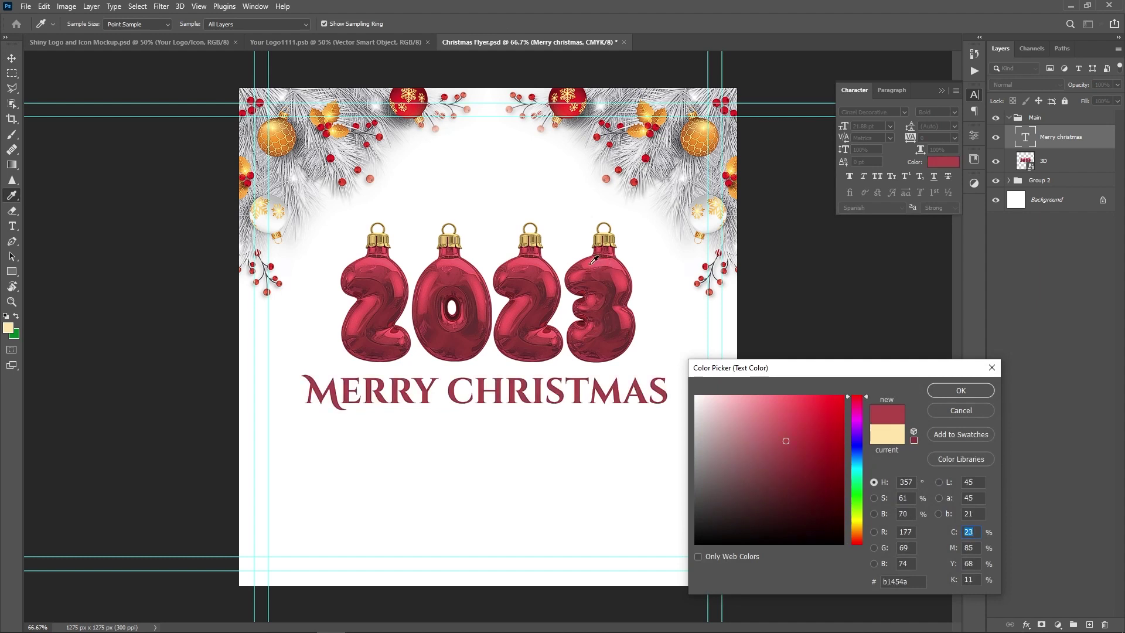
key("Return")
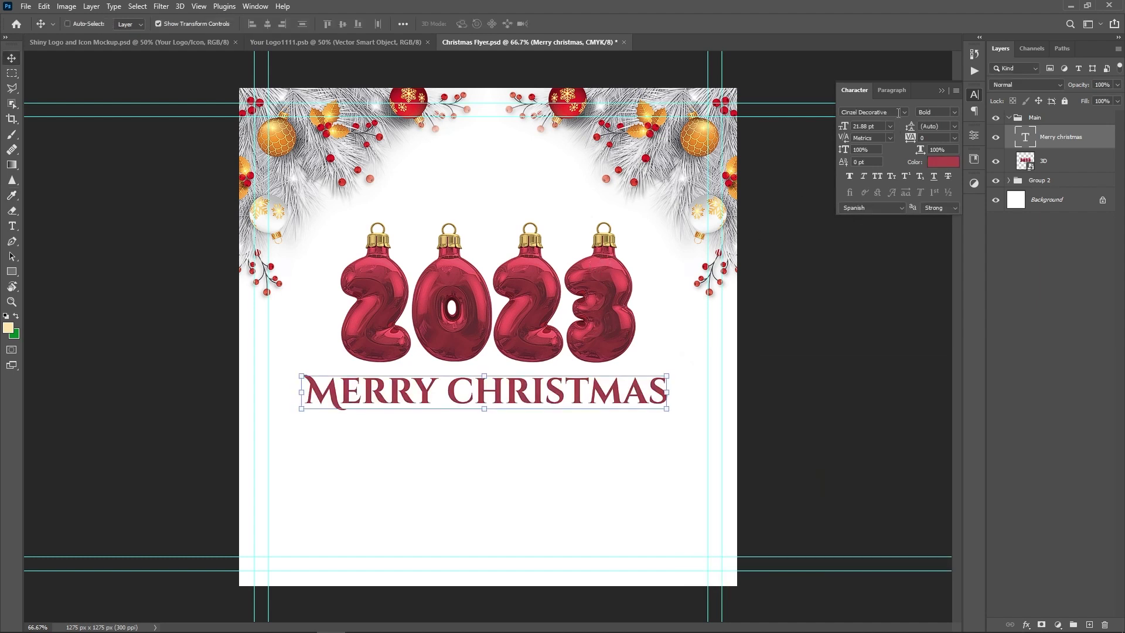
- Change the greeting's font to Christmas Squad - Personal Use Regular
left_click(899, 112)
type("use")
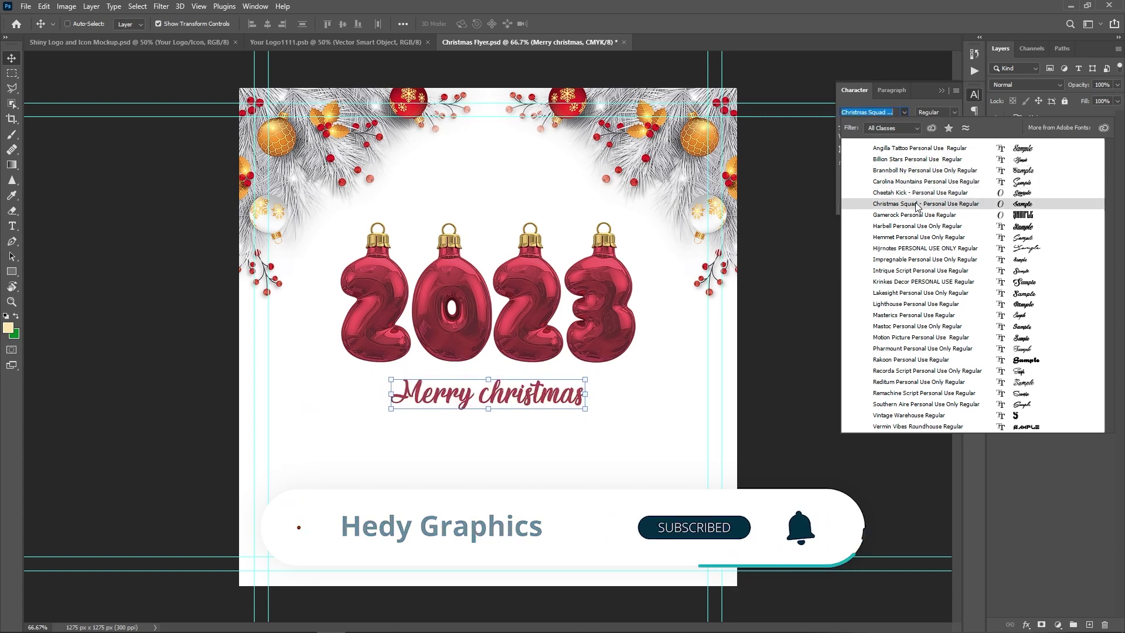
left_click(918, 205)
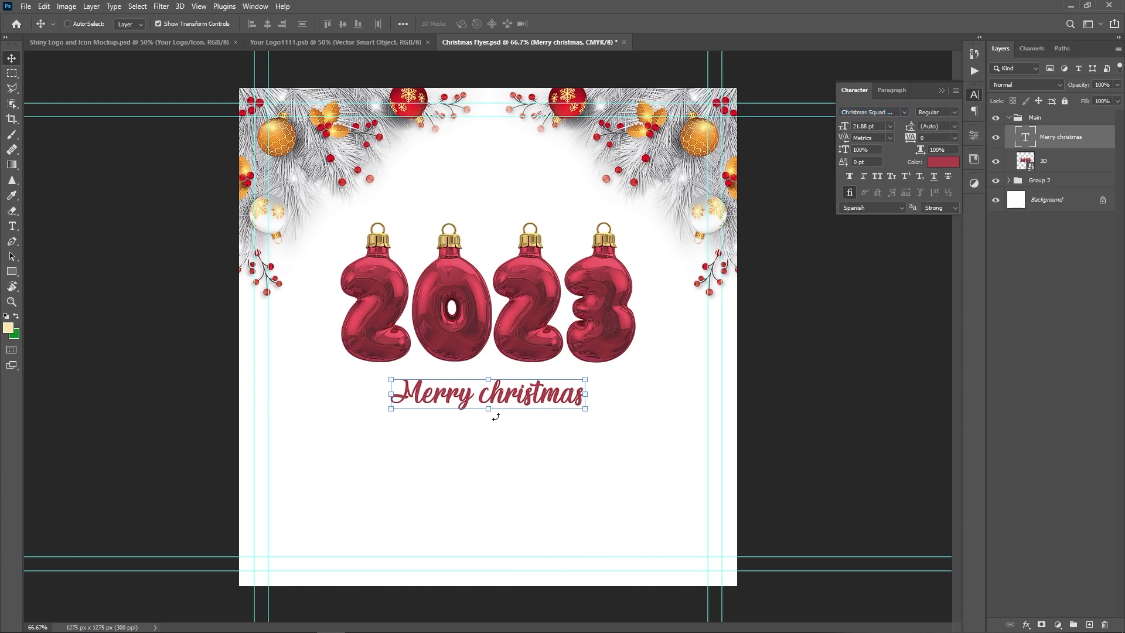
- Capitalise the second word of the greeting so the text reads "Merry Christmas"
key("t")
left_click(492, 396)
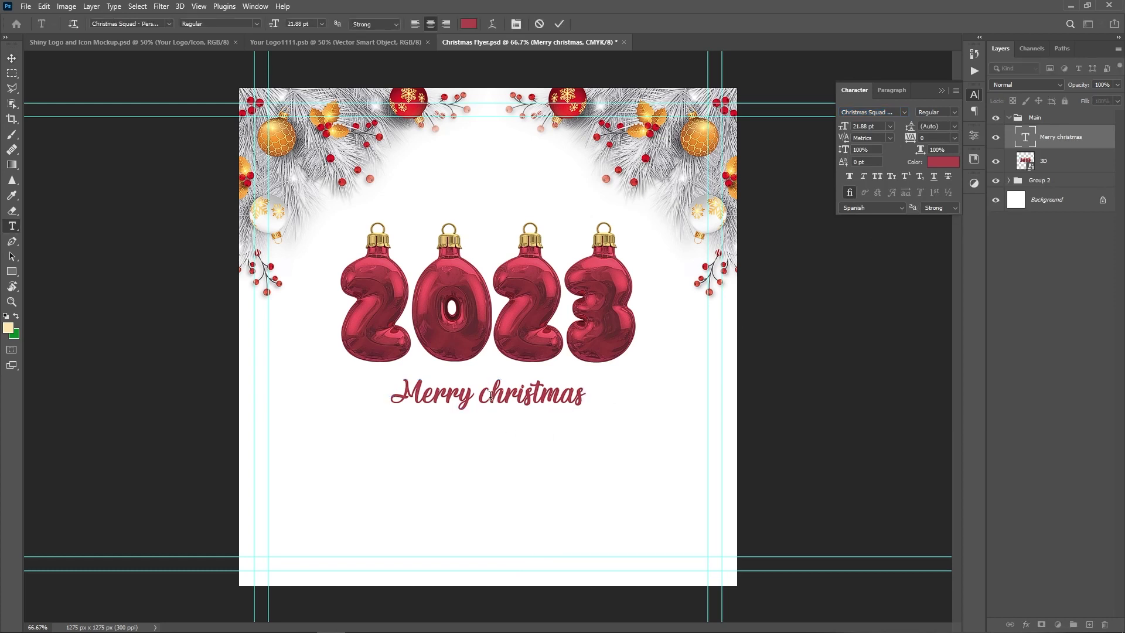
key("BackSpace")
type("C")
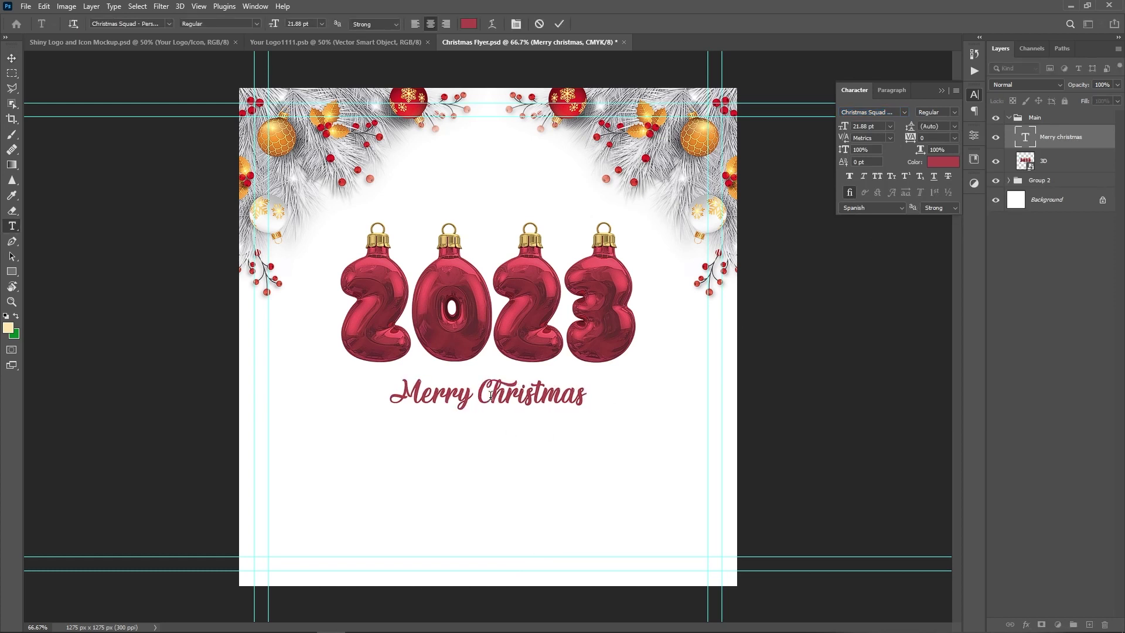
key("ctrl+Return")
- Enlarge the Merry Christmas text to about 41.74 pt and place it overlapping the lower edge of the 2023 digits
key("v")
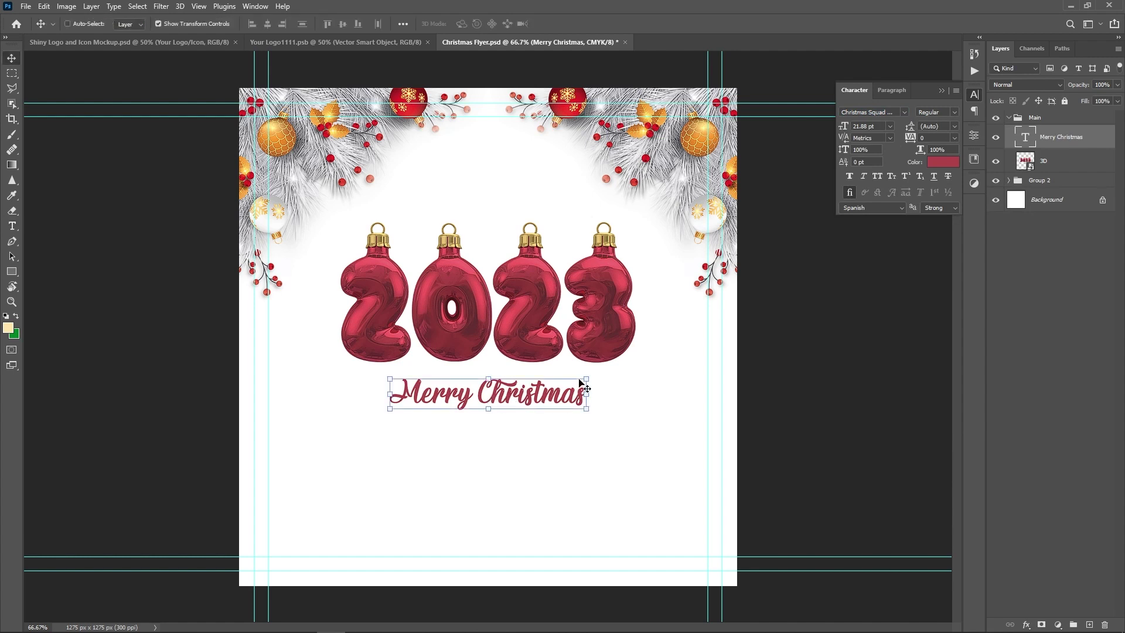
left_click_drag(586, 377, 676, 321)
mouse_move(567, 398)
left_mouse_down()
mouse_move(567, 369)
mouse_move(568, 384)
left_mouse_up()
key("Return")
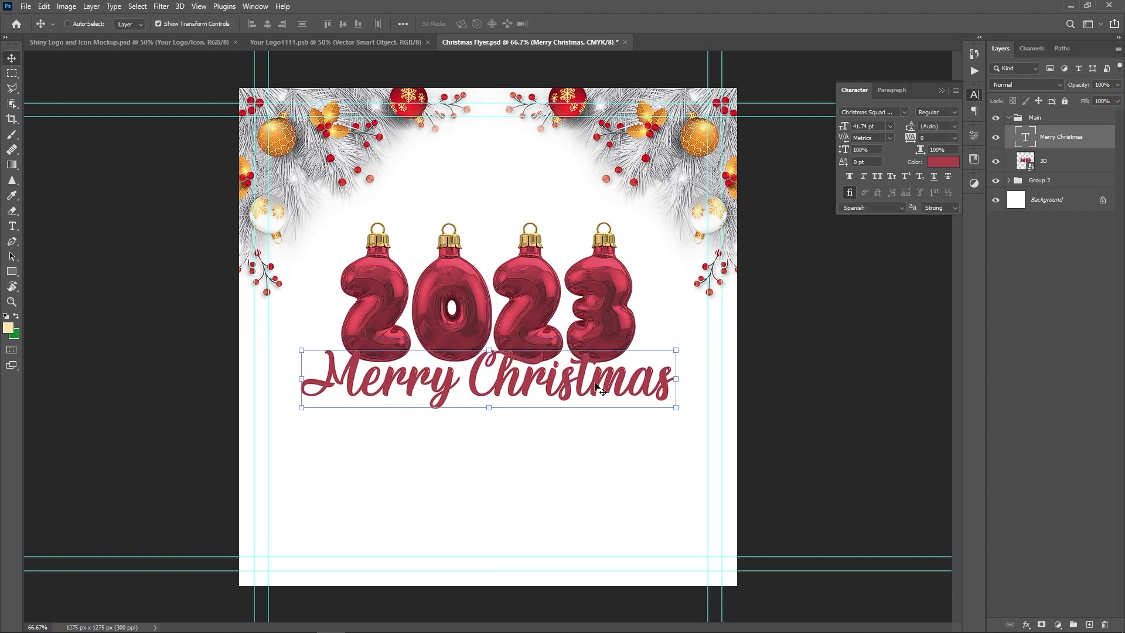
- Centre the Merry Christmas text and the 3D digits horizontally on the Background
left_click(1055, 168, "shift")
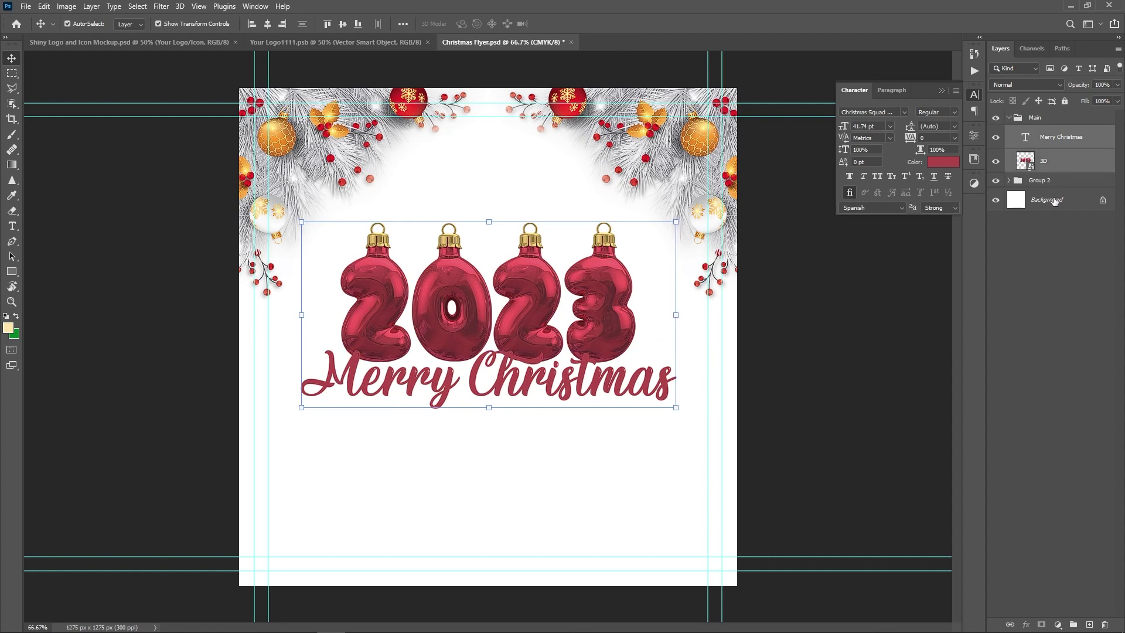
left_click(1055, 199, "shift")
left_click(268, 25)
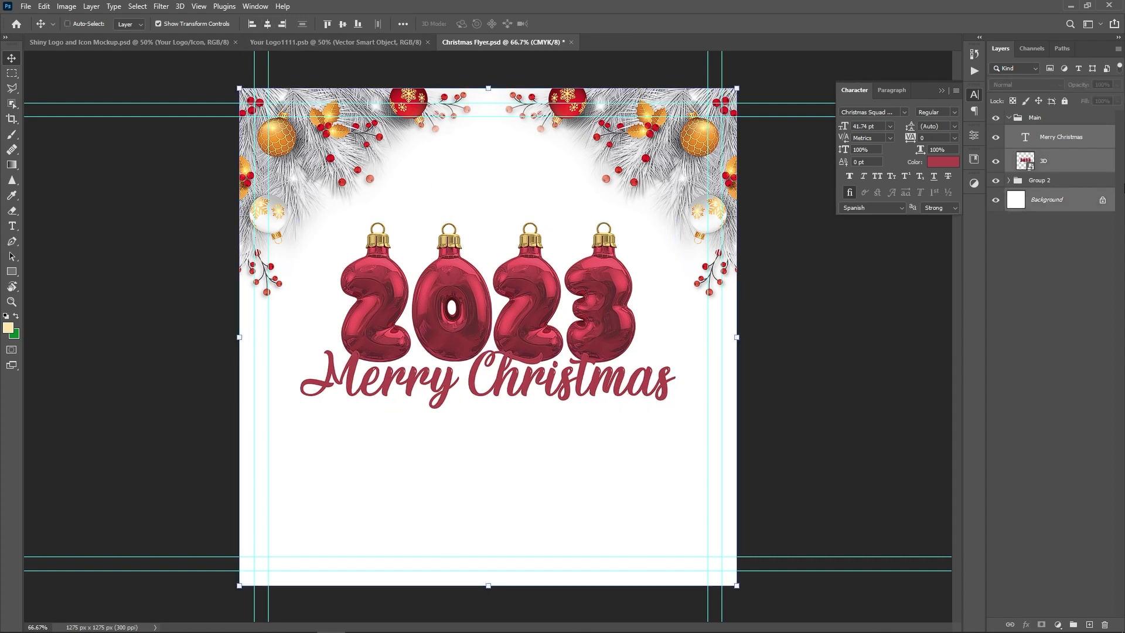
- Add an Outer Glow effect to the Merry Christmas text layer and set its colour to white (ffffff)
left_click(1064, 144)
right_click(1064, 144)
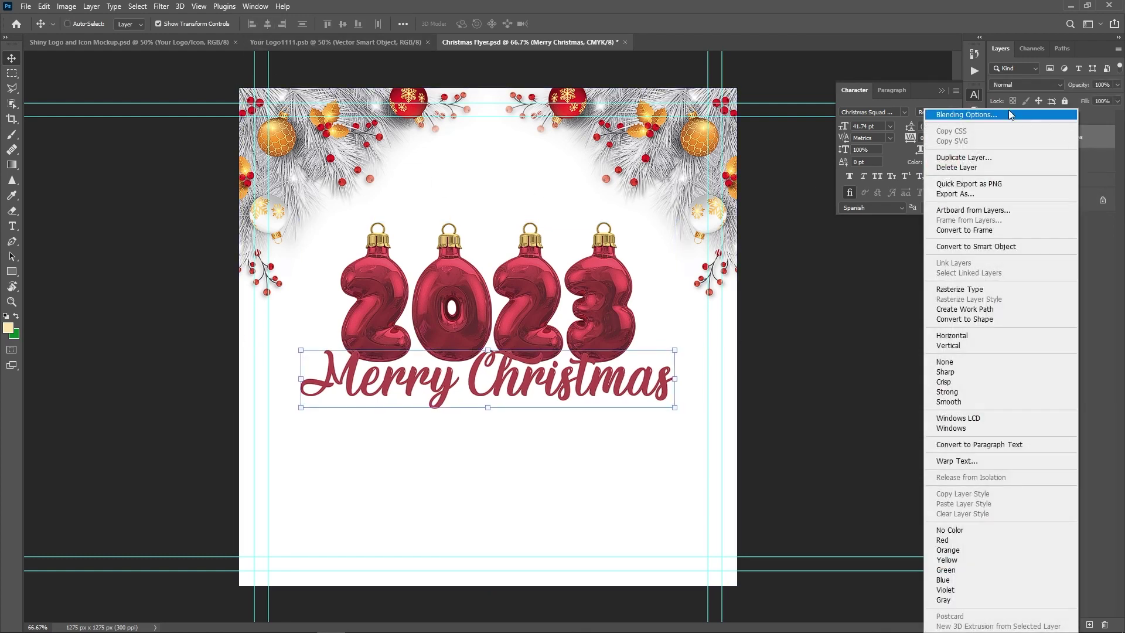
key("Escape")
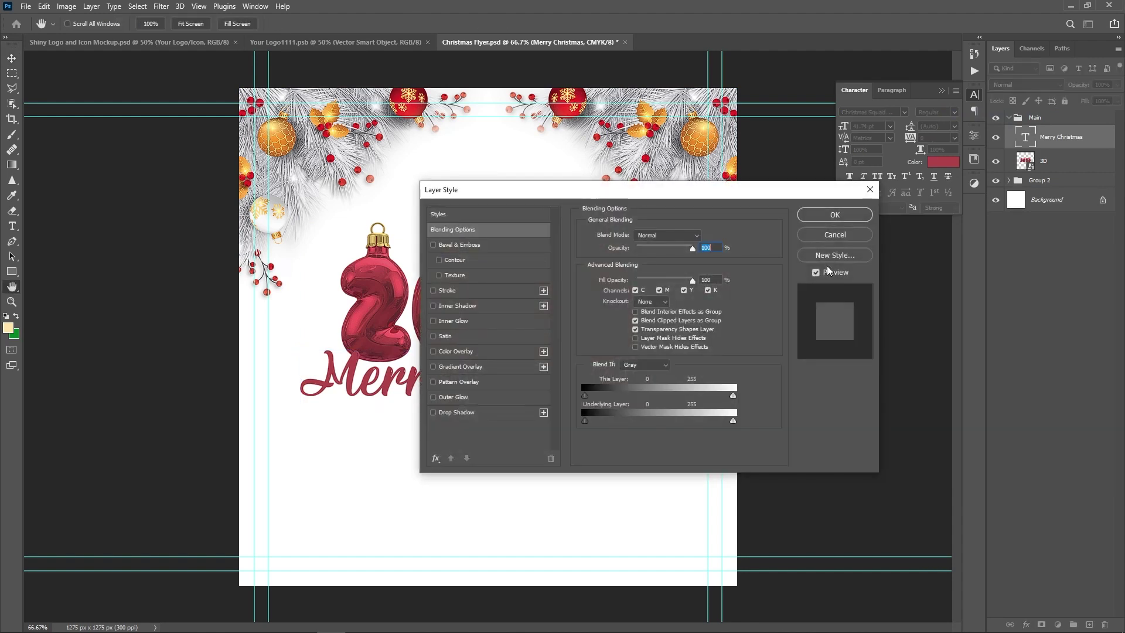
left_click_drag(708, 186, 697, 180)
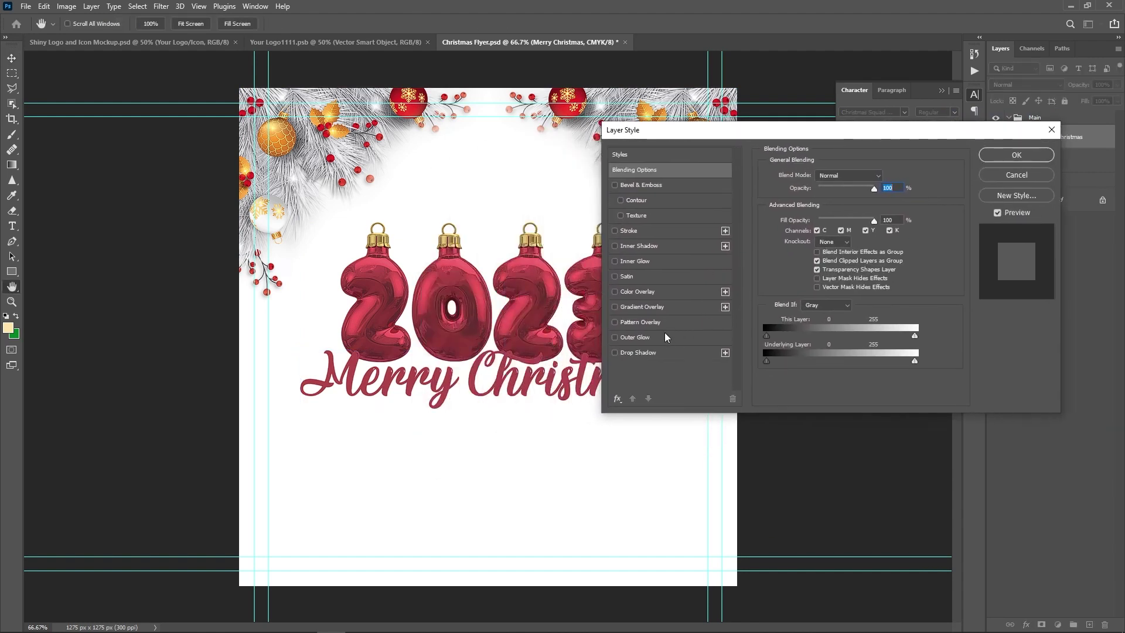
left_click(654, 339)
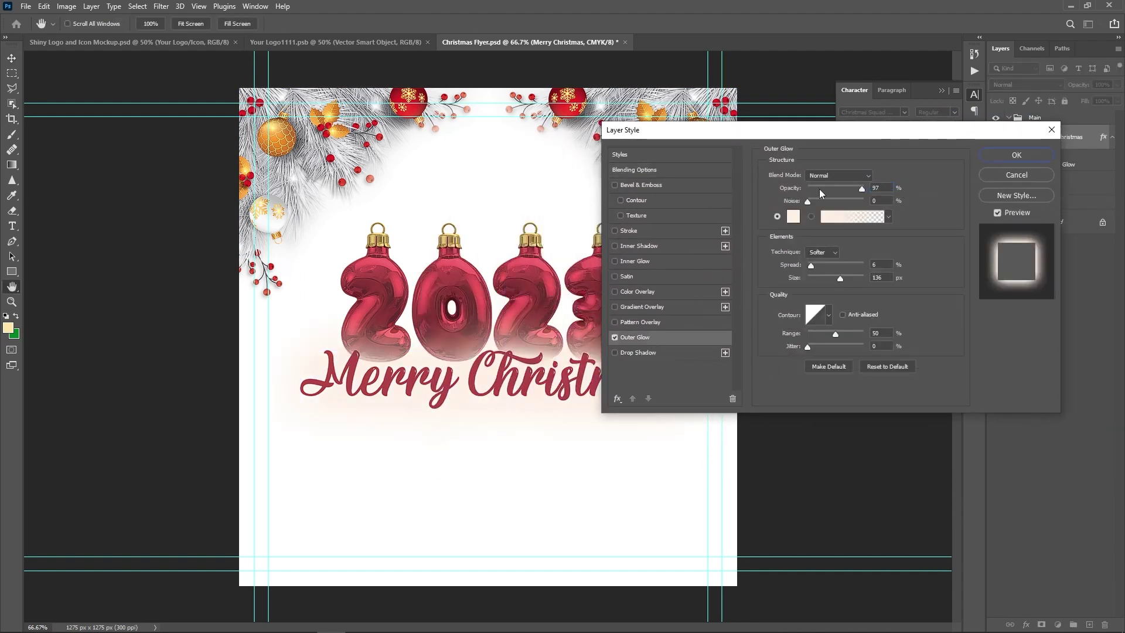
left_click(792, 217)
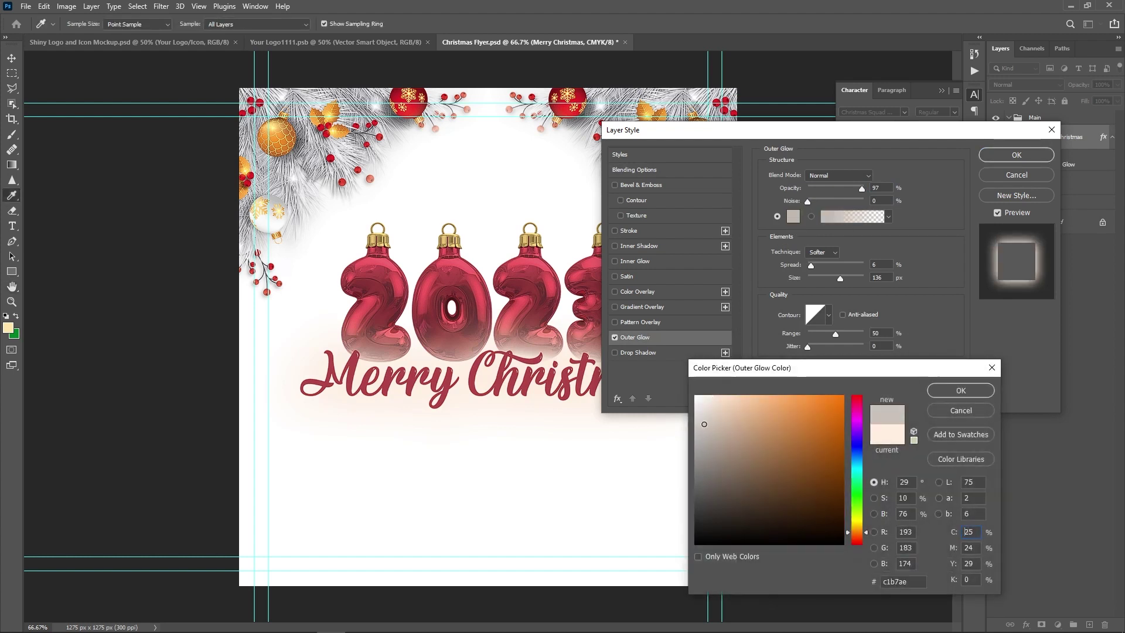
left_click_drag(704, 424, 665, 394)
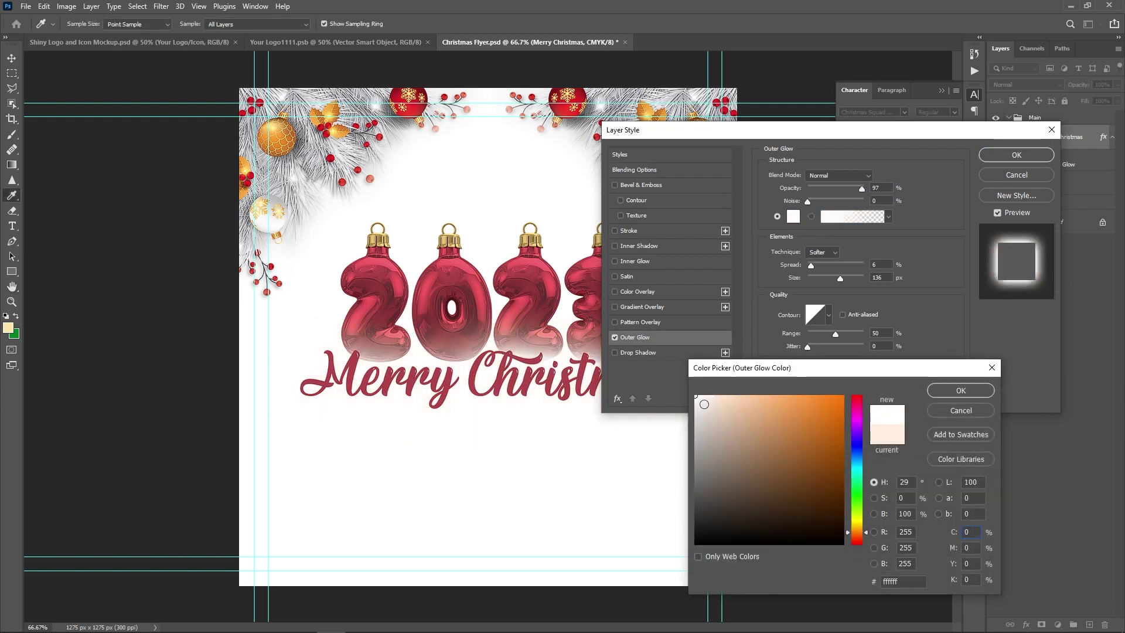
left_click(948, 388)
- Set the Merry Christmas outer glow's spread to 0% and its size to 40 px, and apply the layer style
mouse_move(816, 273)
left_mouse_down()
mouse_move(829, 275)
mouse_move(806, 265)
left_mouse_up()
left_click(807, 265)
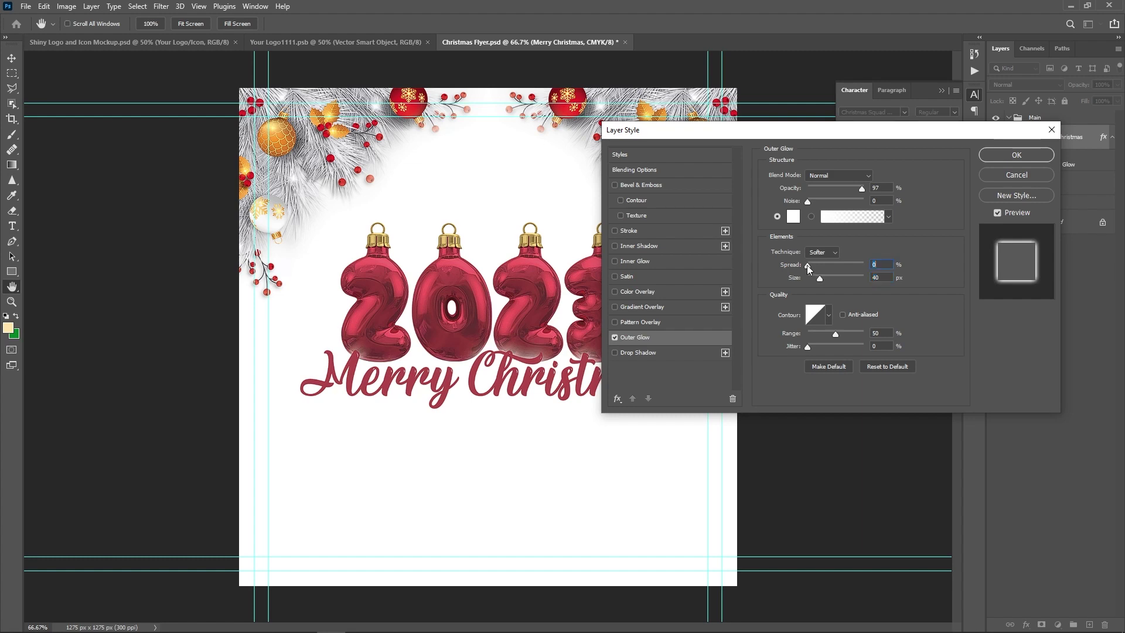
key("Return")
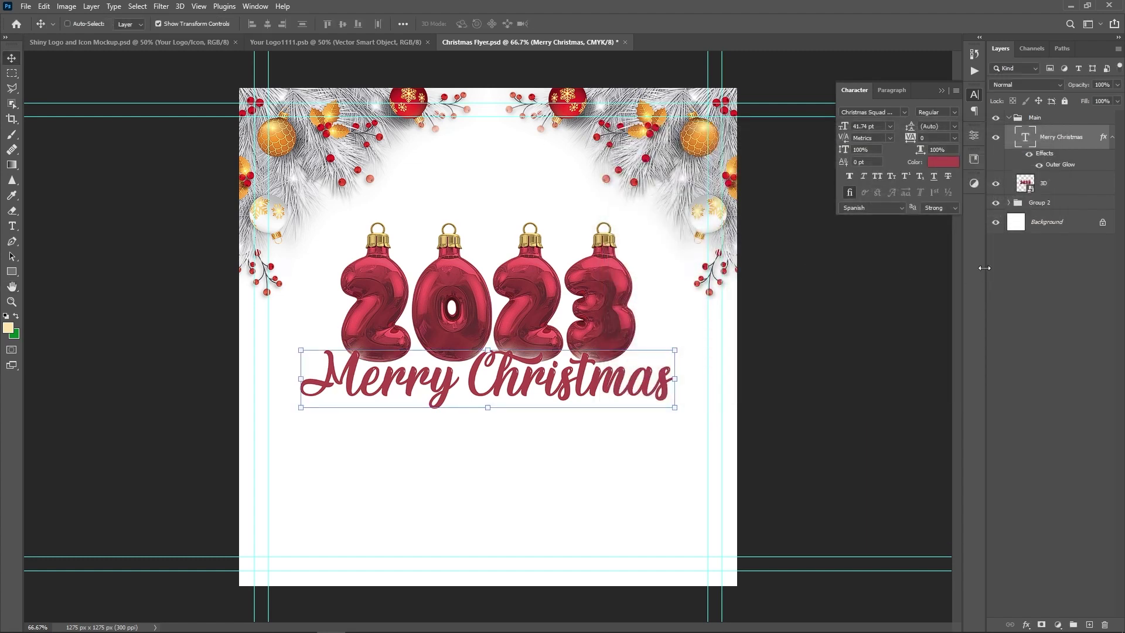
- Collapse the Main group and move the whole group of 2023 digits and greeting slightly down the flyer
left_click(1042, 266)
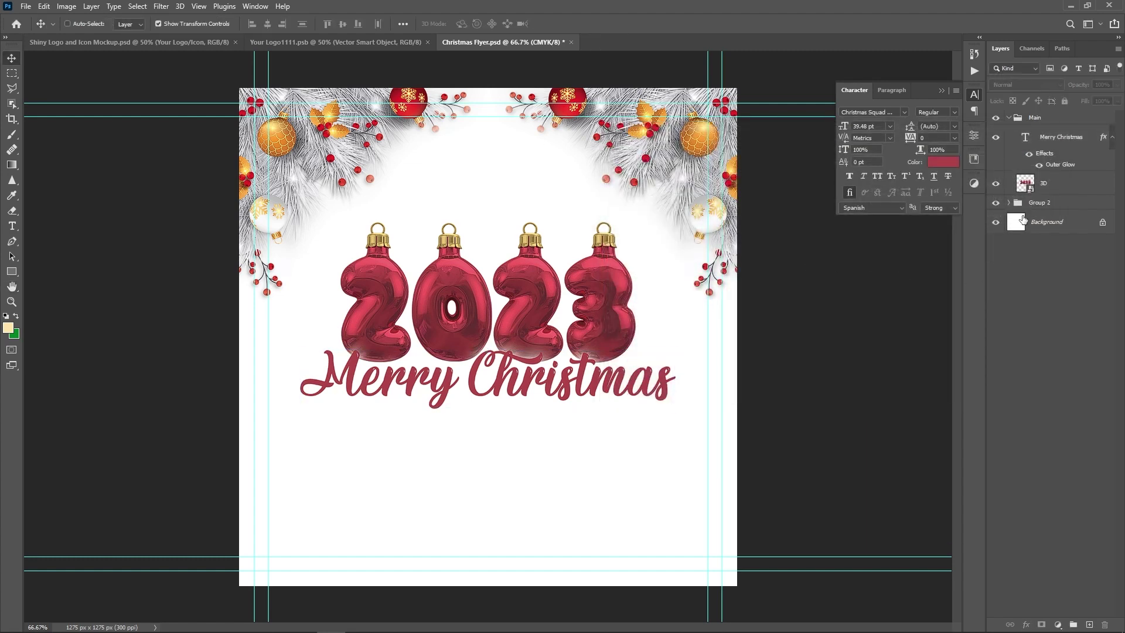
left_click(1008, 119)
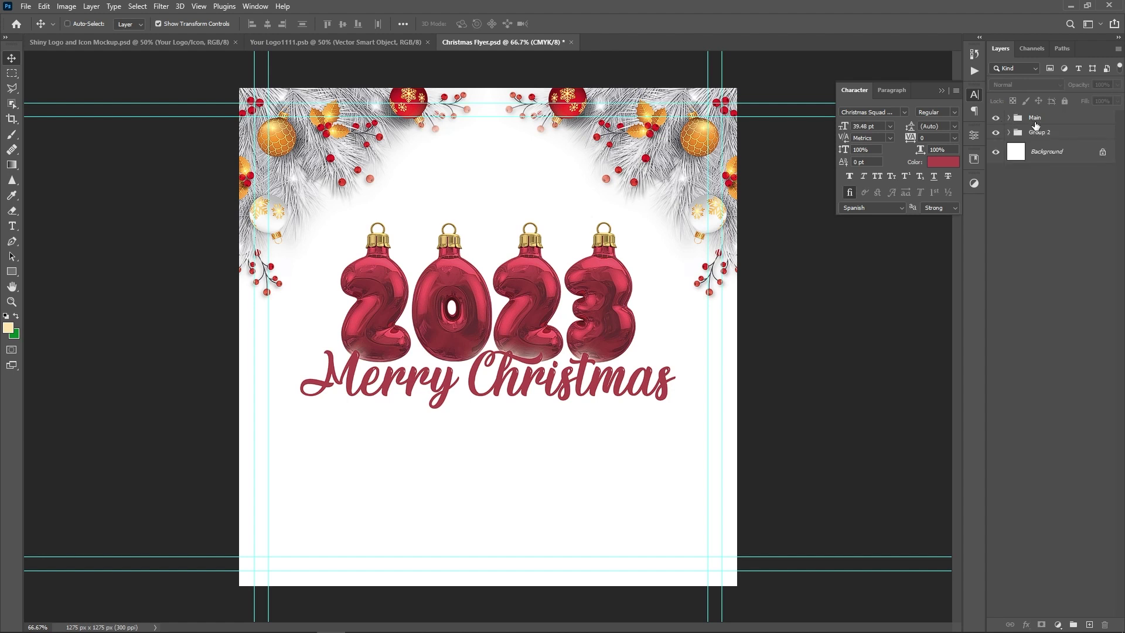
left_click(1035, 124)
left_click_drag(596, 305, 599, 324)
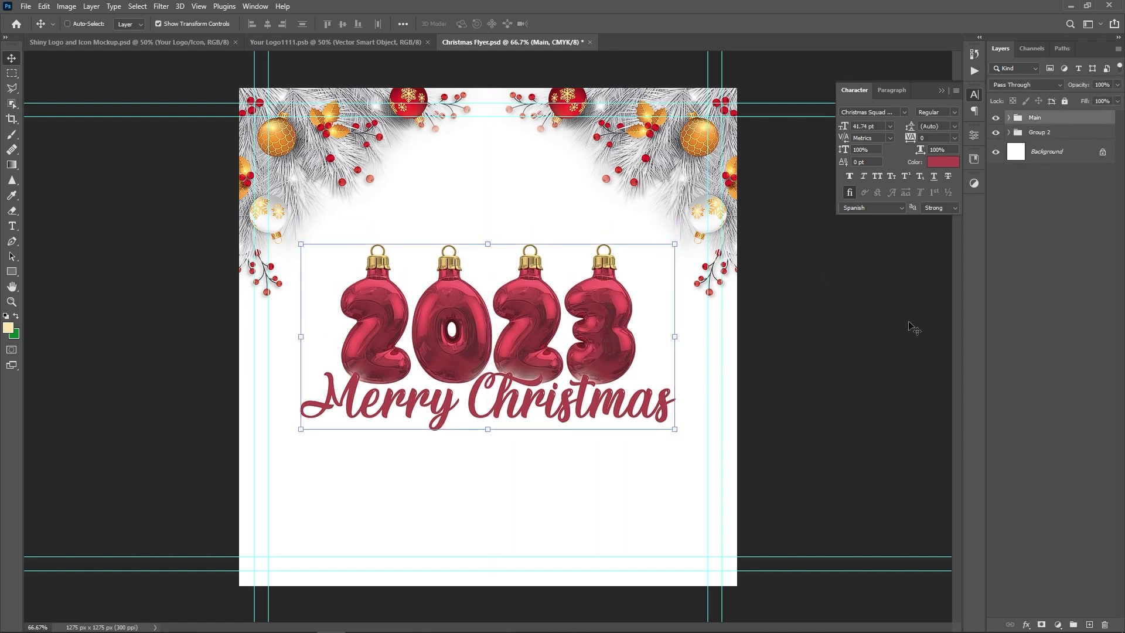
- Add a new text layer above the 2023 digits reading "saturday.25.dec."
left_click(1055, 286)
key("t")
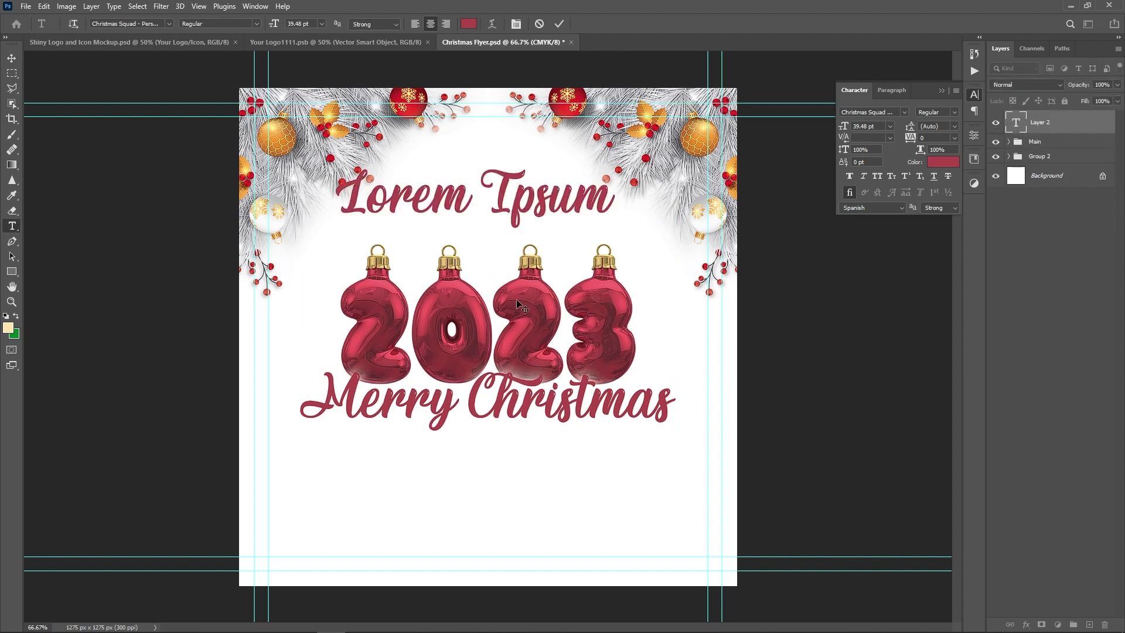
type("saturday")
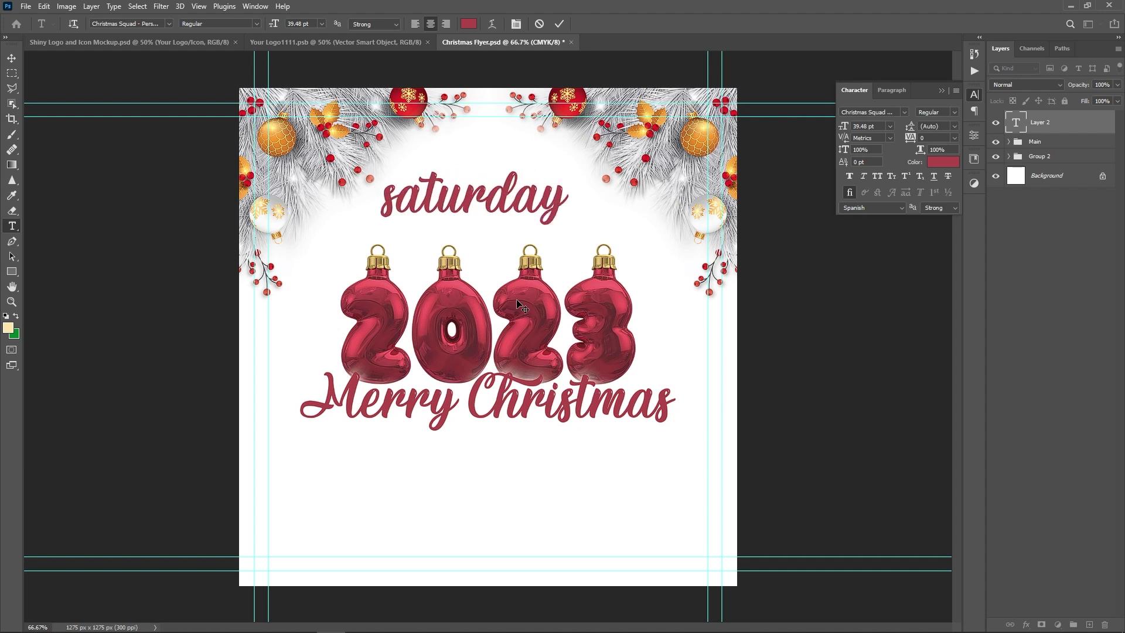
type(".")
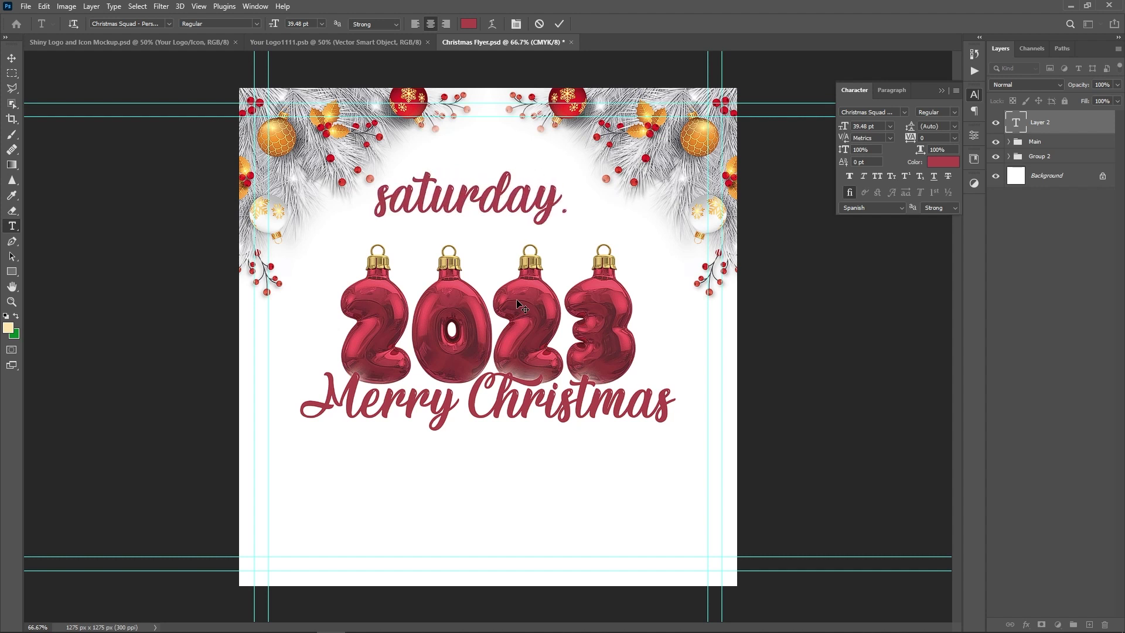
type("25")
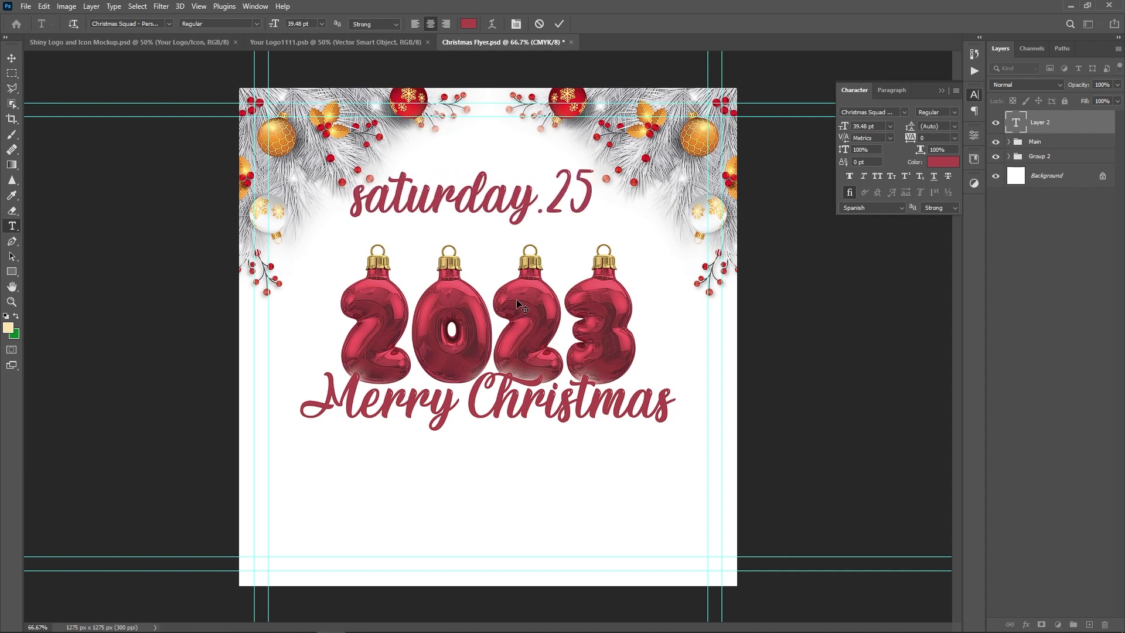
type(".de")
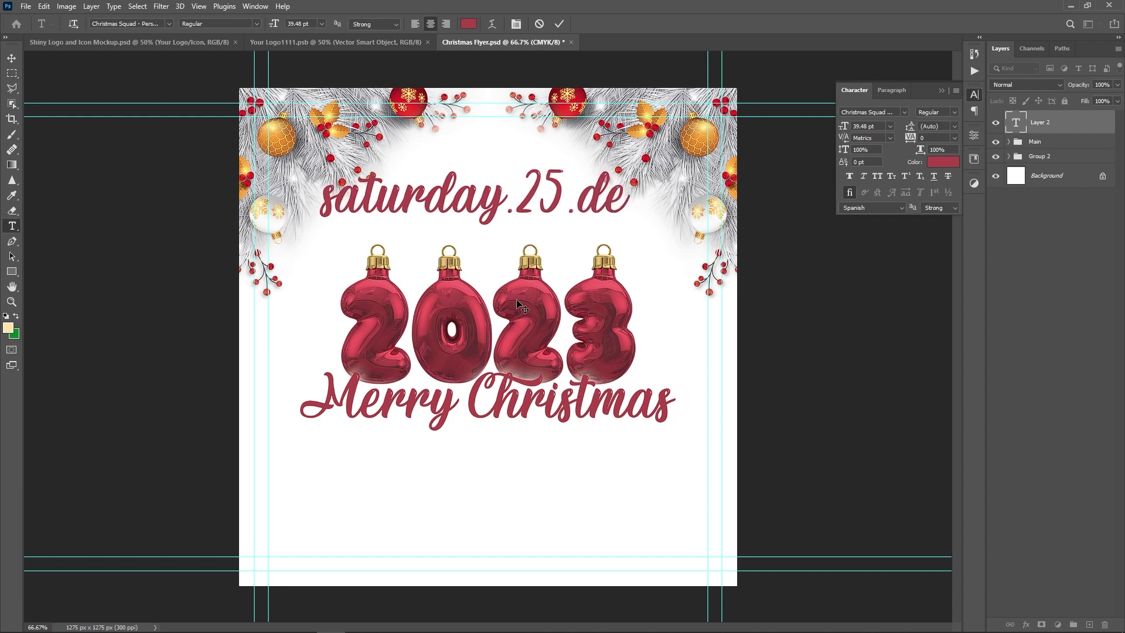
type("c.")
key("ctrl+Return")
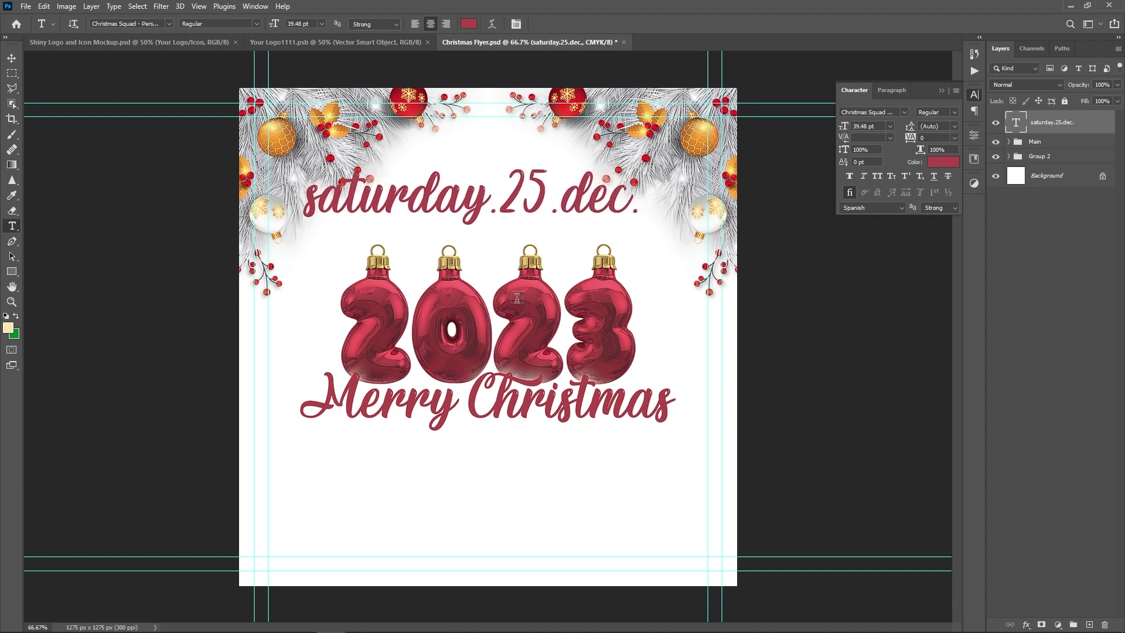
- Change the font of the date text to Rubik Light
key("v")
left_click(897, 112)
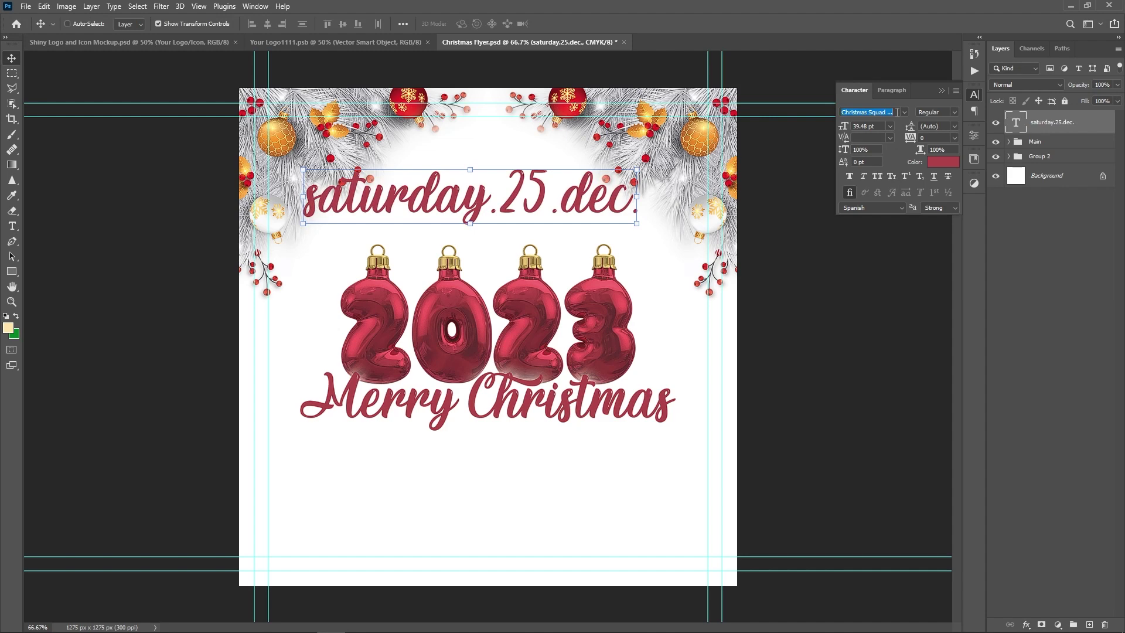
type("rubi")
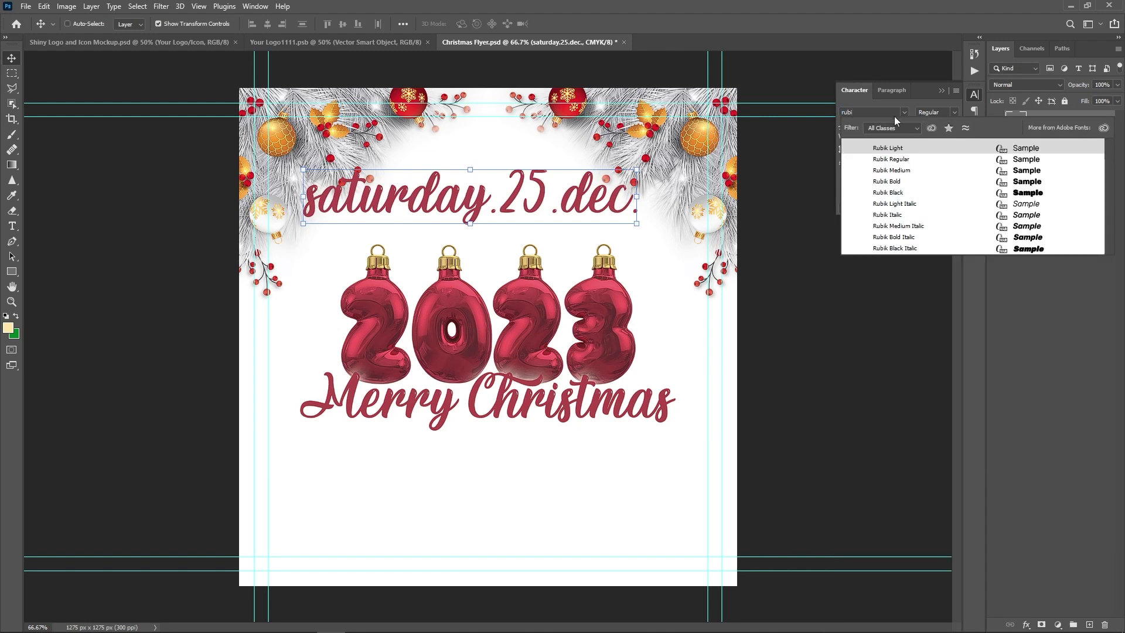
type("k")
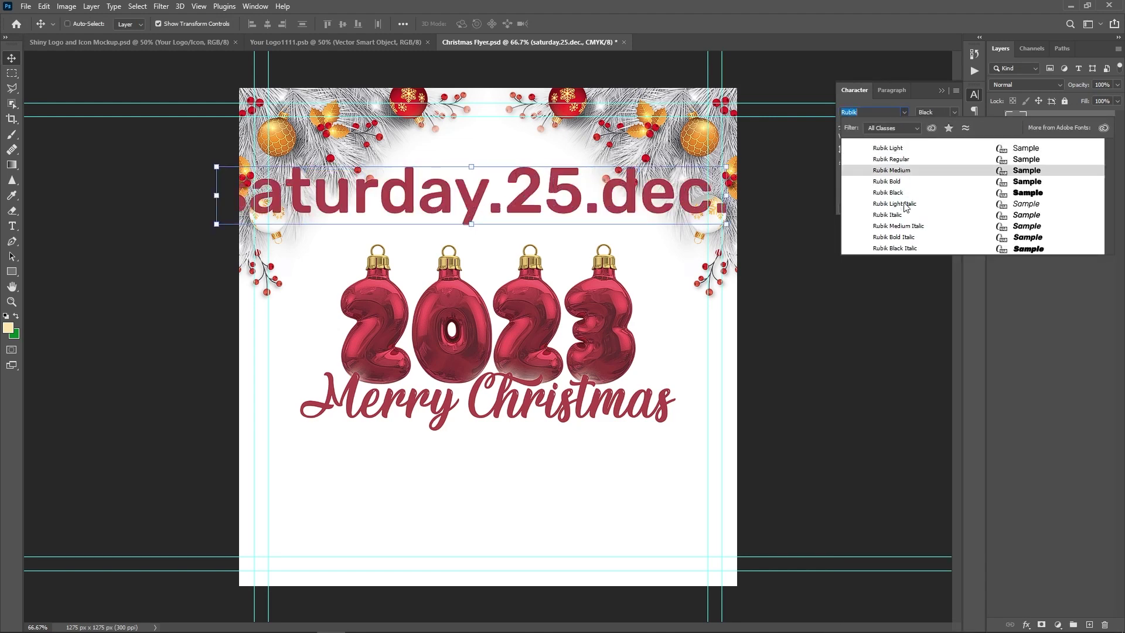
left_click(908, 151)
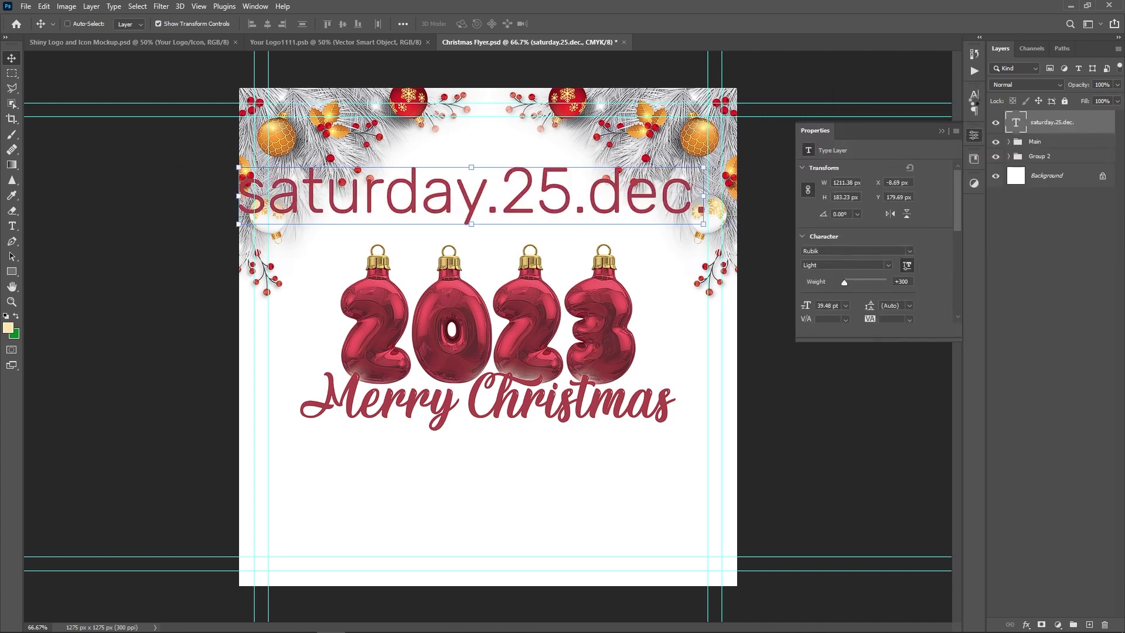
left_click(975, 97)
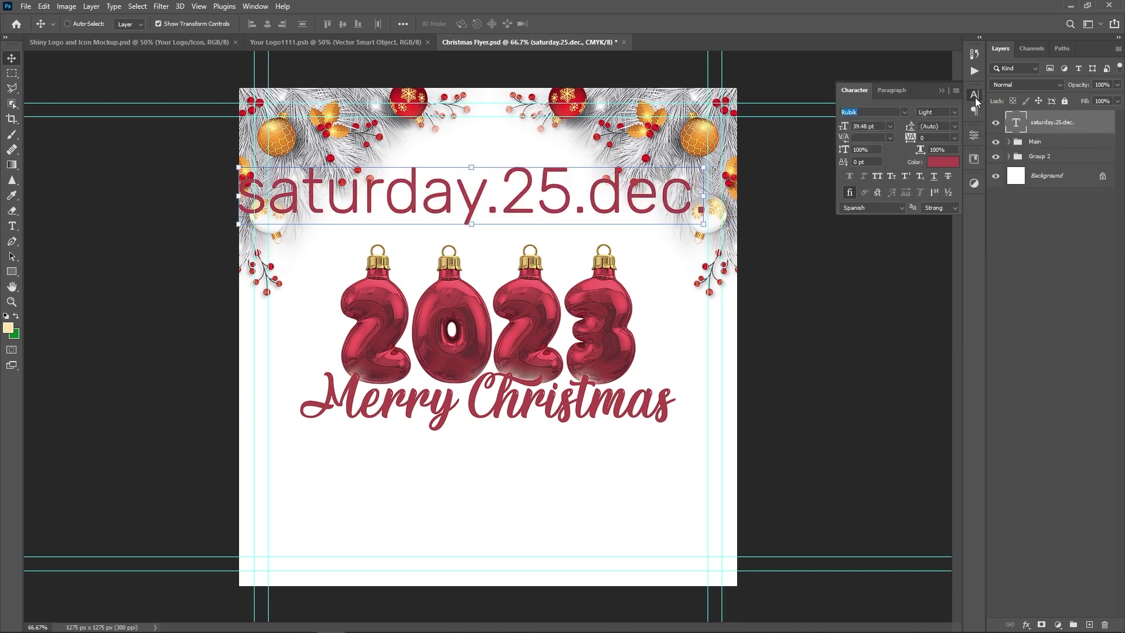
- Set the date text in All Caps with a font size of 22 pt
left_click(876, 175)
left_click_drag(741, 168, 596, 180)
key("Escape")
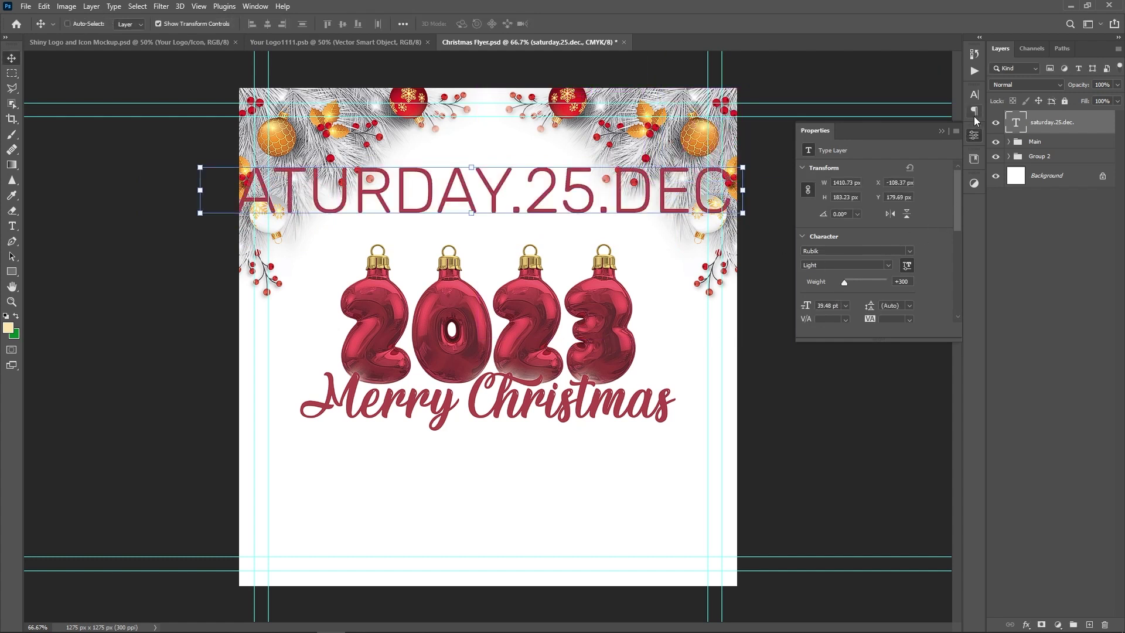
left_click(974, 94)
left_click(878, 127)
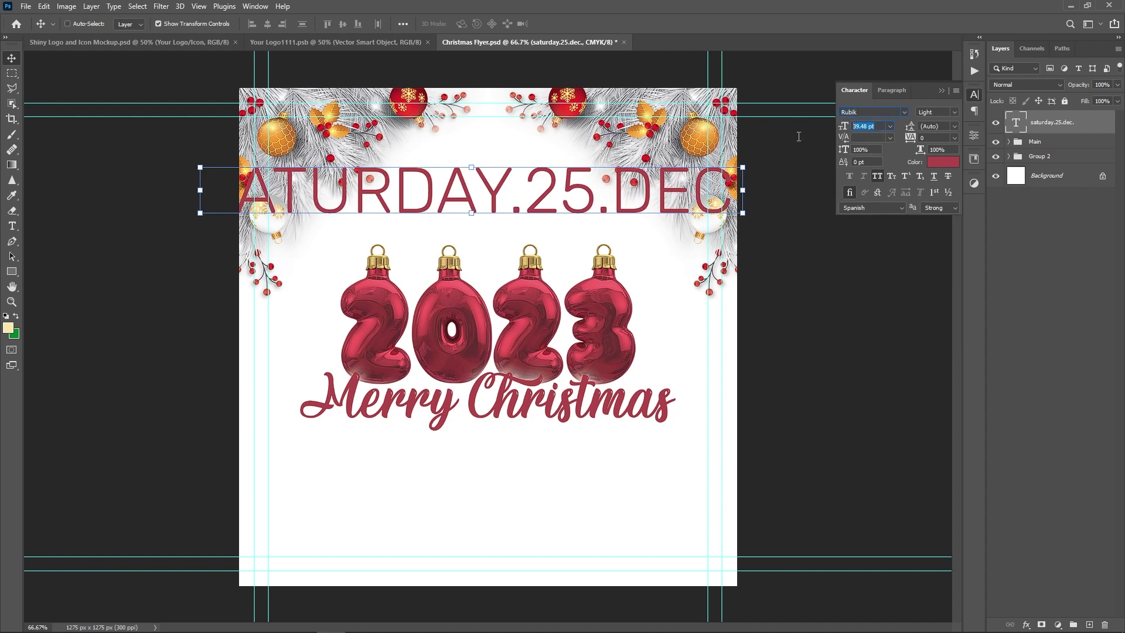
type("22")
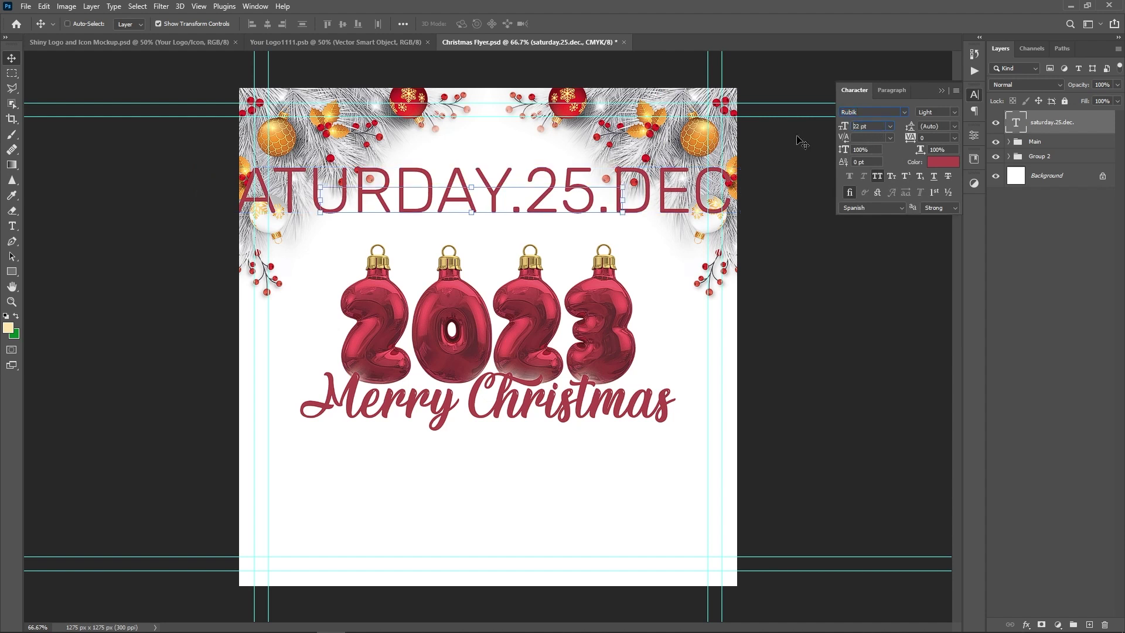
key("Return")
- Move the date text just above the 2023 digits and scale it down to about 15.42 pt
left_click_drag(514, 204, 540, 226)
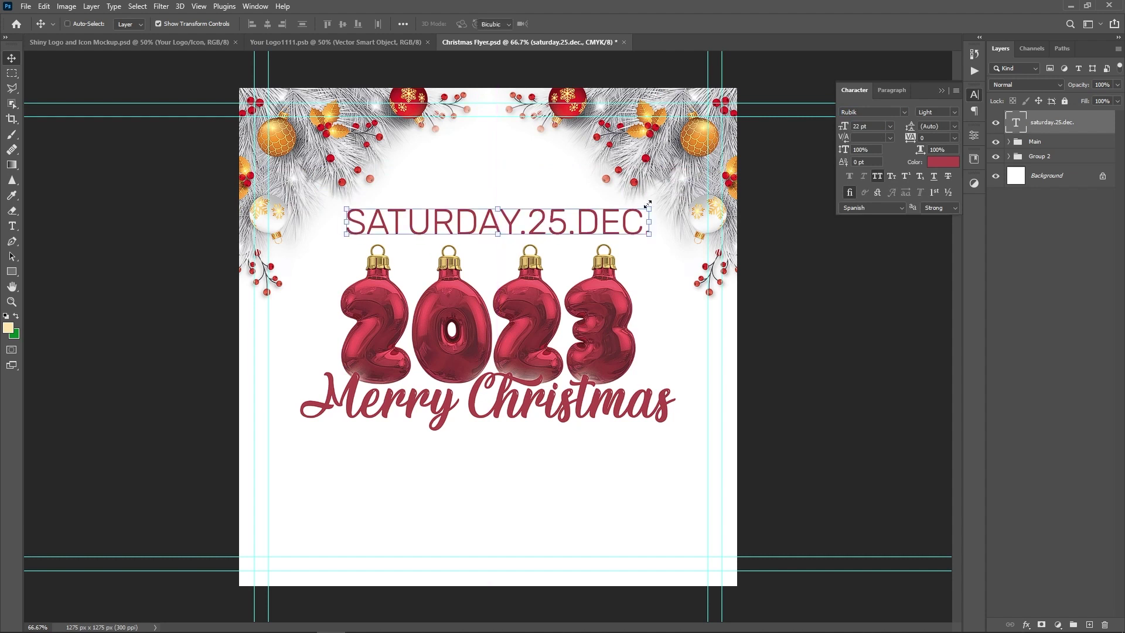
left_click_drag(648, 209, 606, 212)
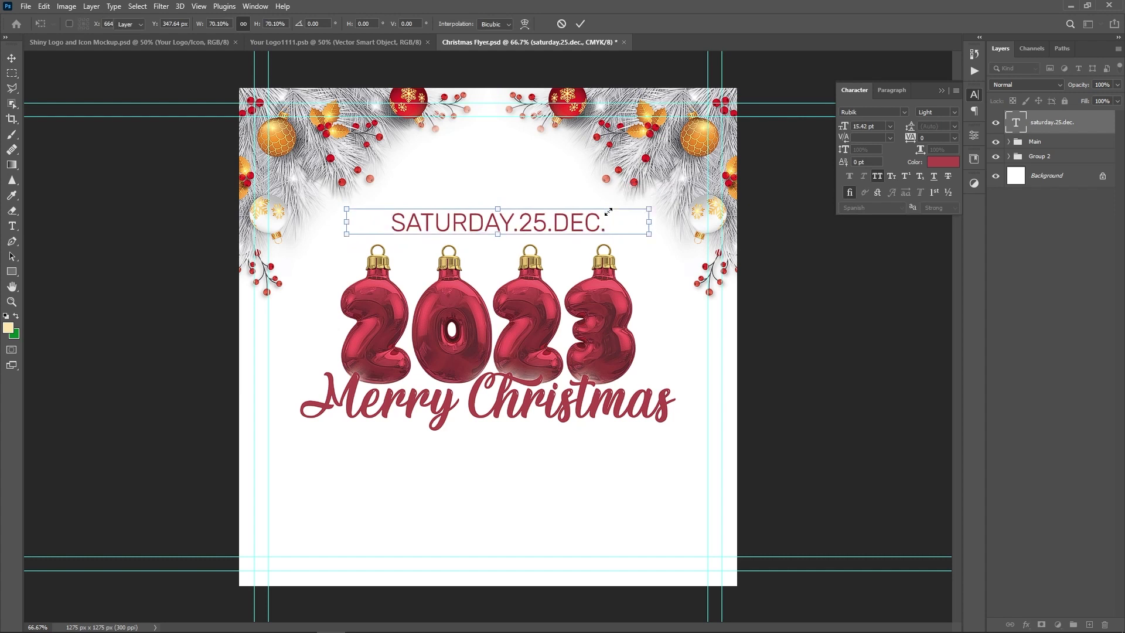
key("Return")
- Make the "25.DEC." part of the date text Rubik Bold
double_click(586, 222)
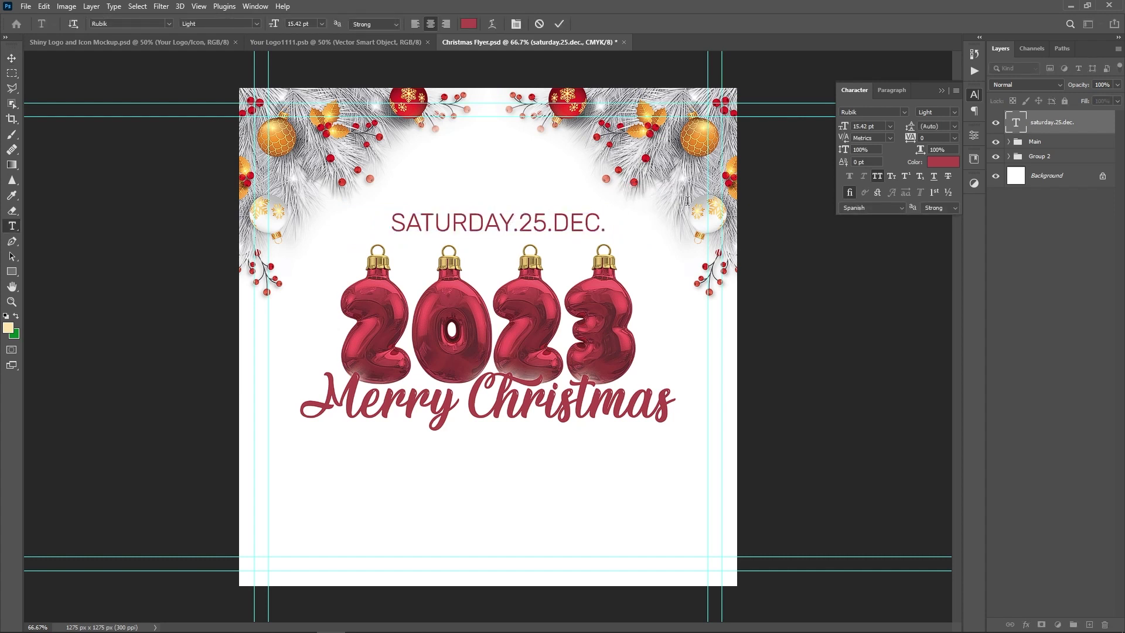
left_click(954, 113)
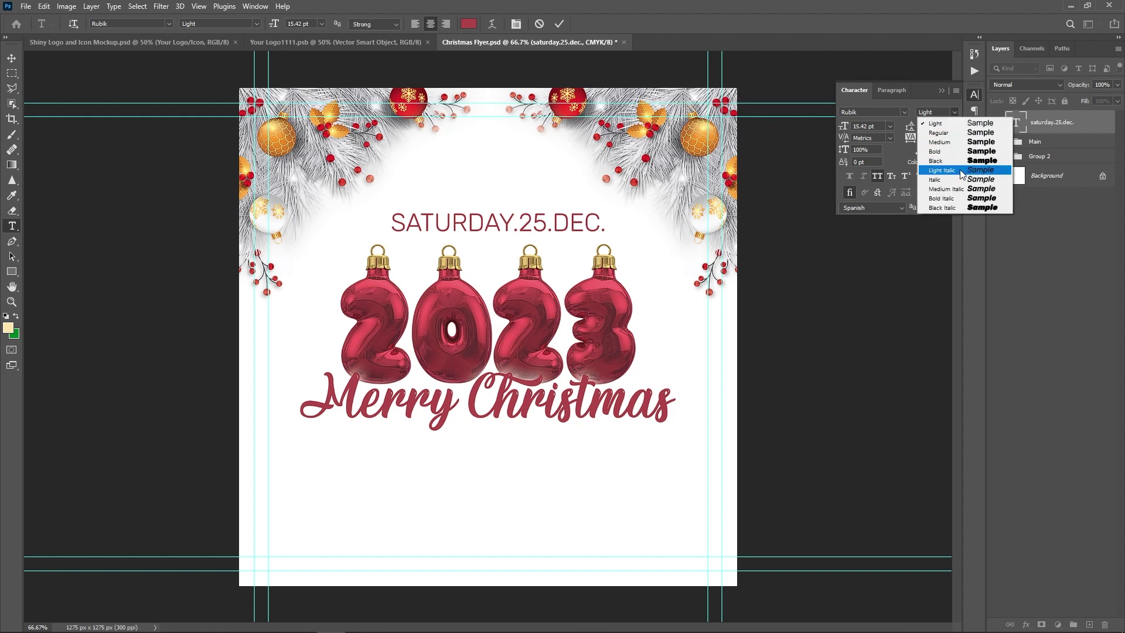
left_click(964, 151)
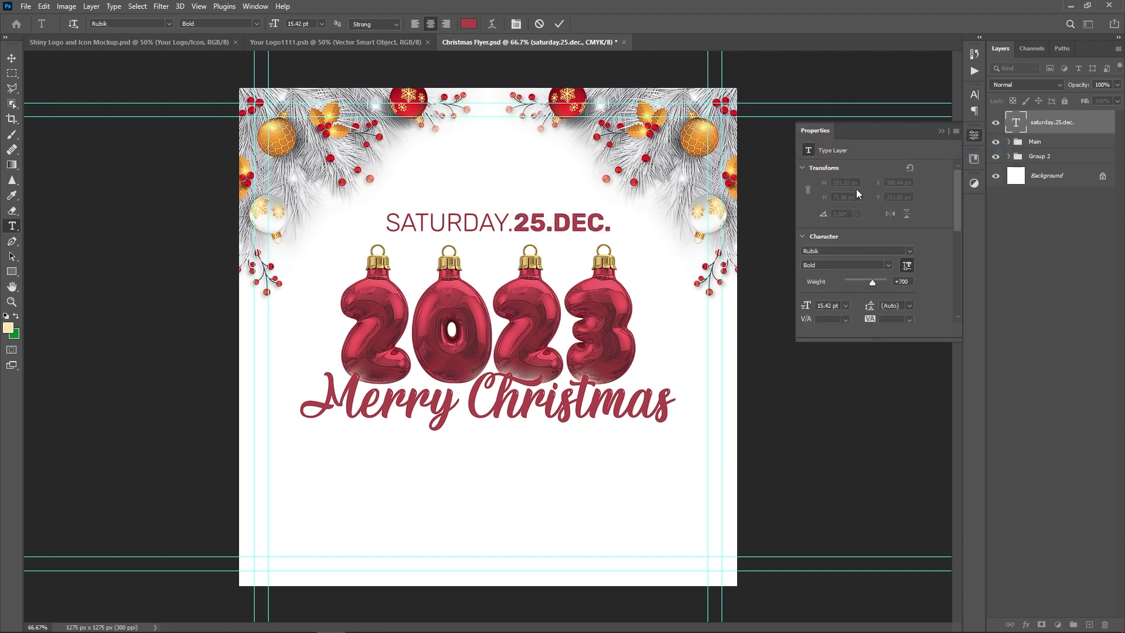
key("ctrl+Return")
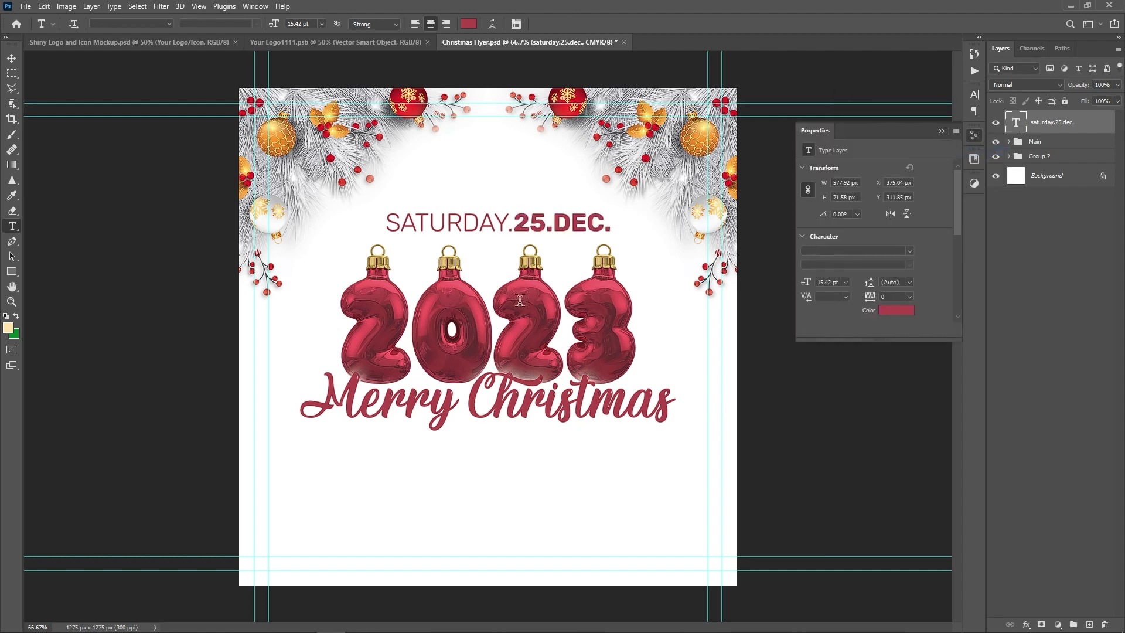
- Remove the final period from the date text so it reads "saturday.25.dec"
left_click(619, 226)
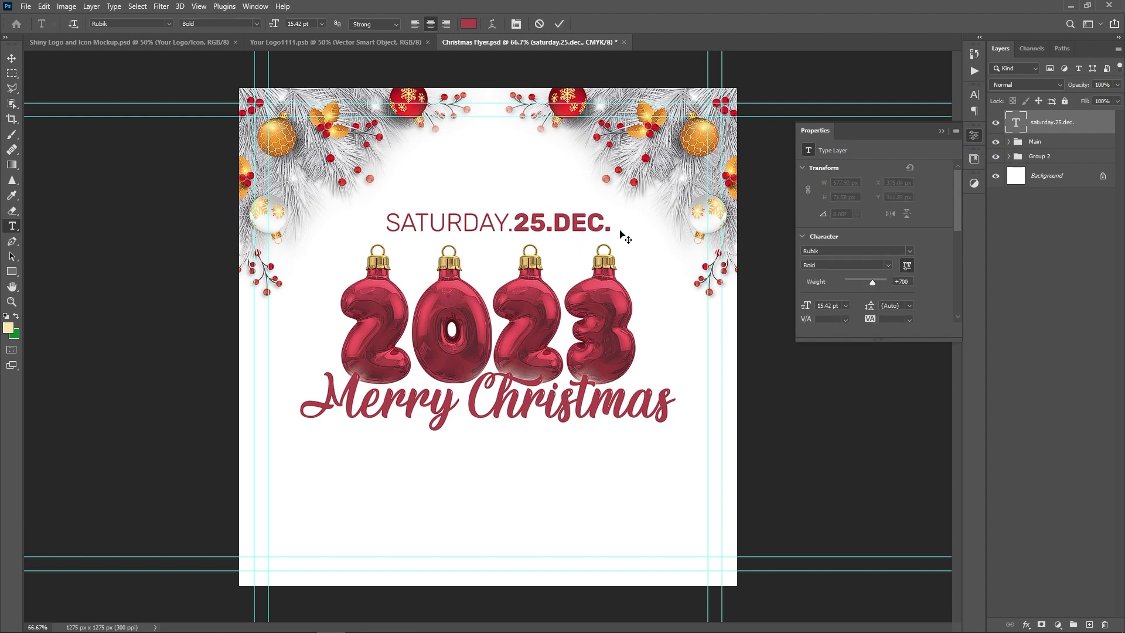
key("BackSpace")
key("ctrl+Return")
key("v")
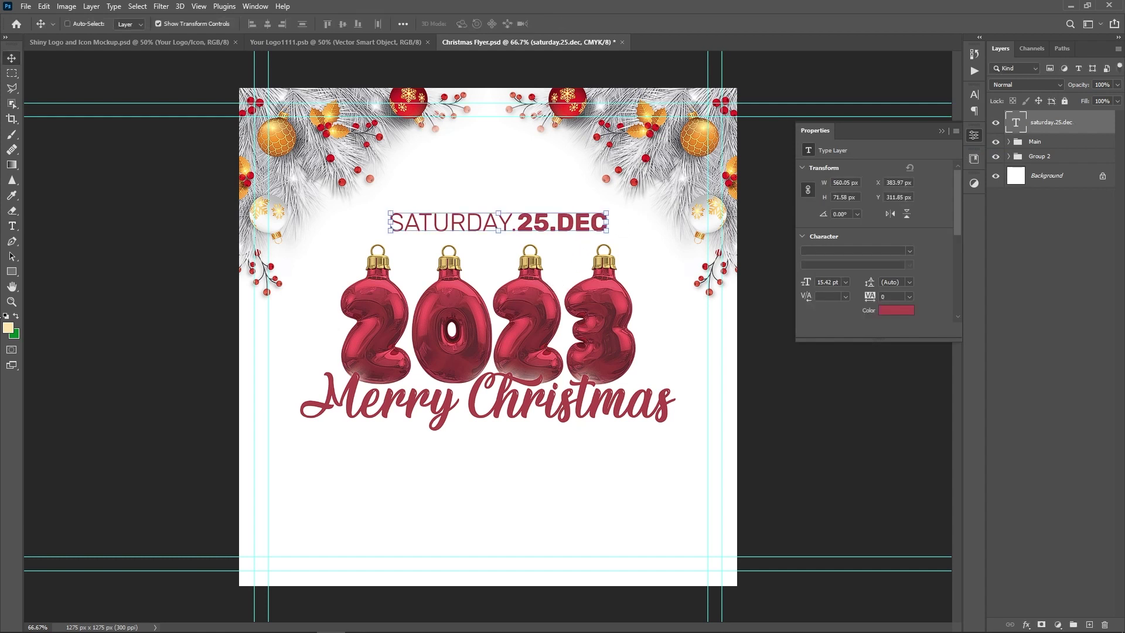
- Draw a rectangle shape about 532 by 88 px over the tops of the last two ornament digits
left_click(12, 273)
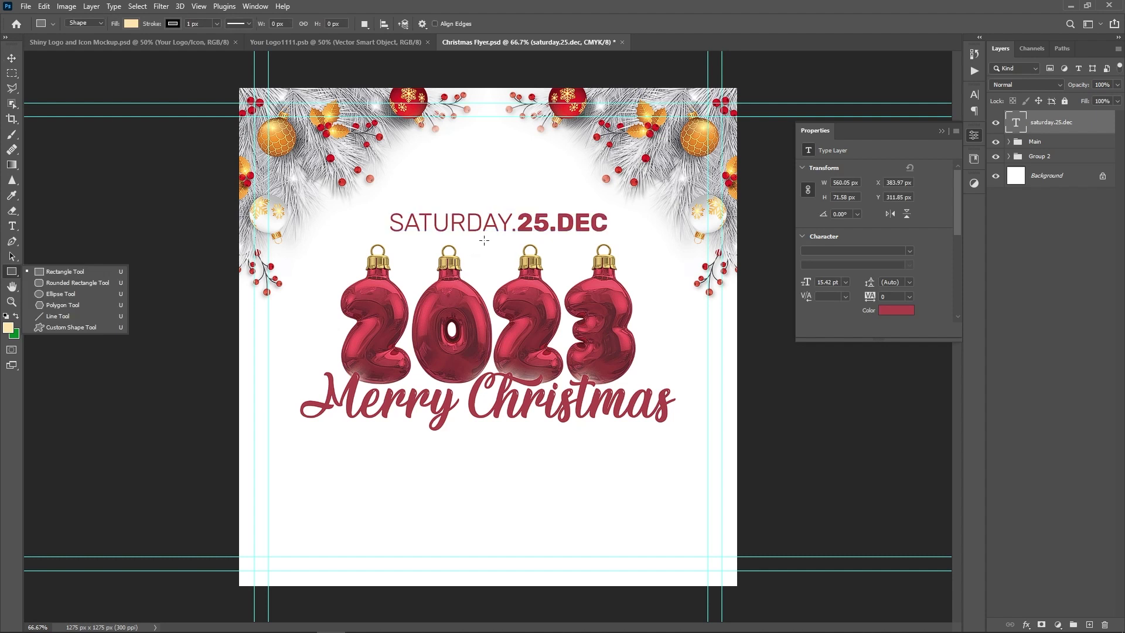
left_click_drag(487, 240, 696, 275)
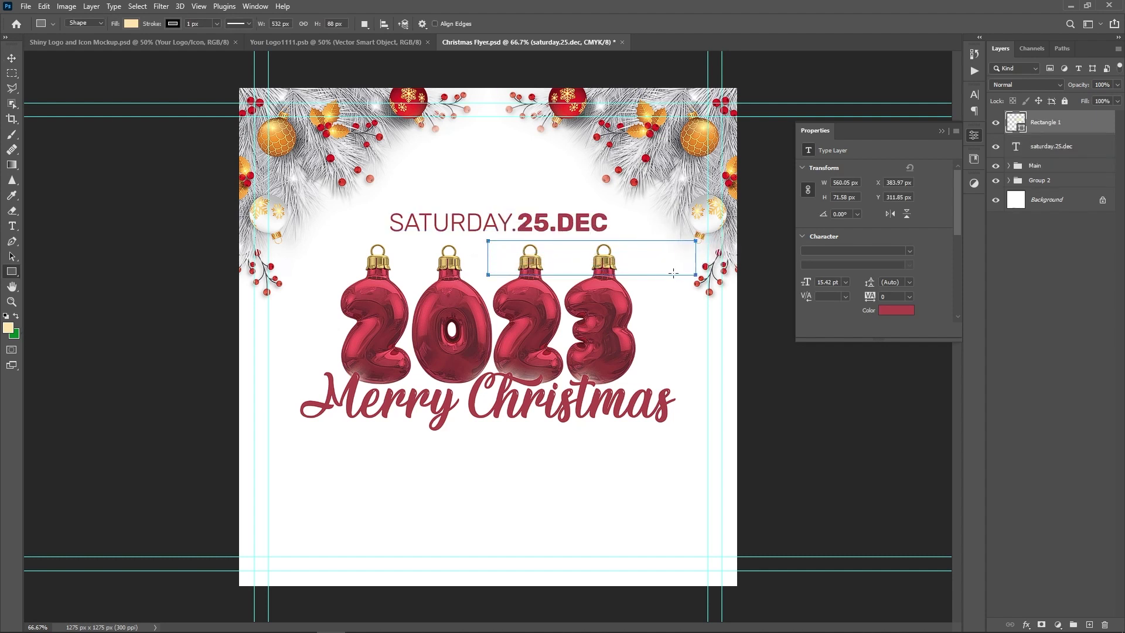
- Remove the rectangle's stroke and fill it with the same crimson red as the greeting text
left_click(840, 270)
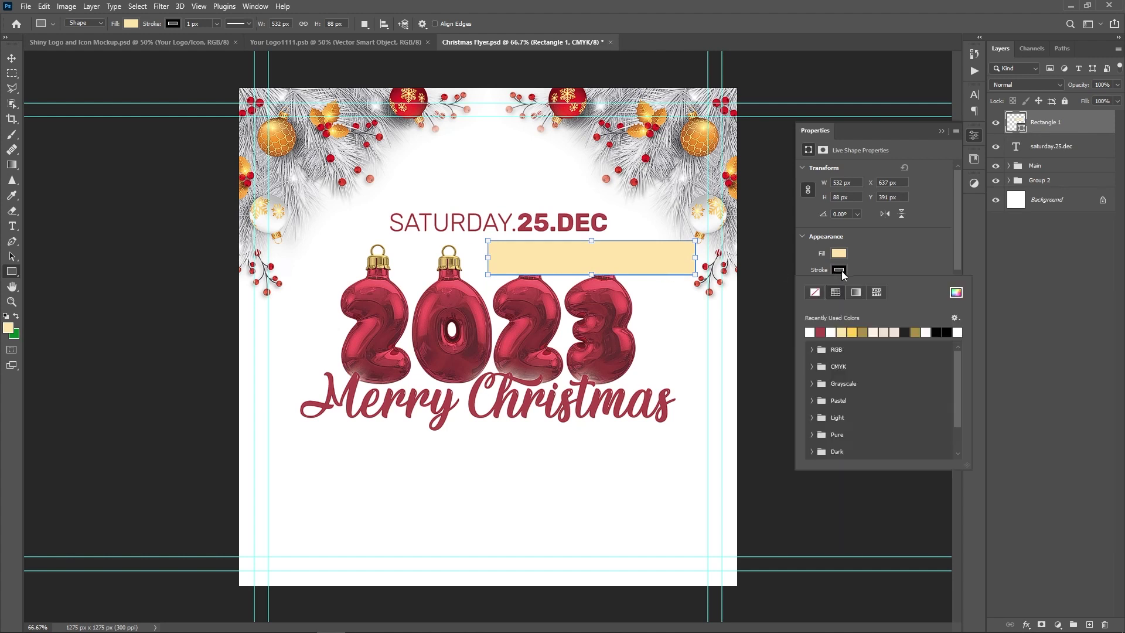
left_click(815, 293)
left_click(841, 252)
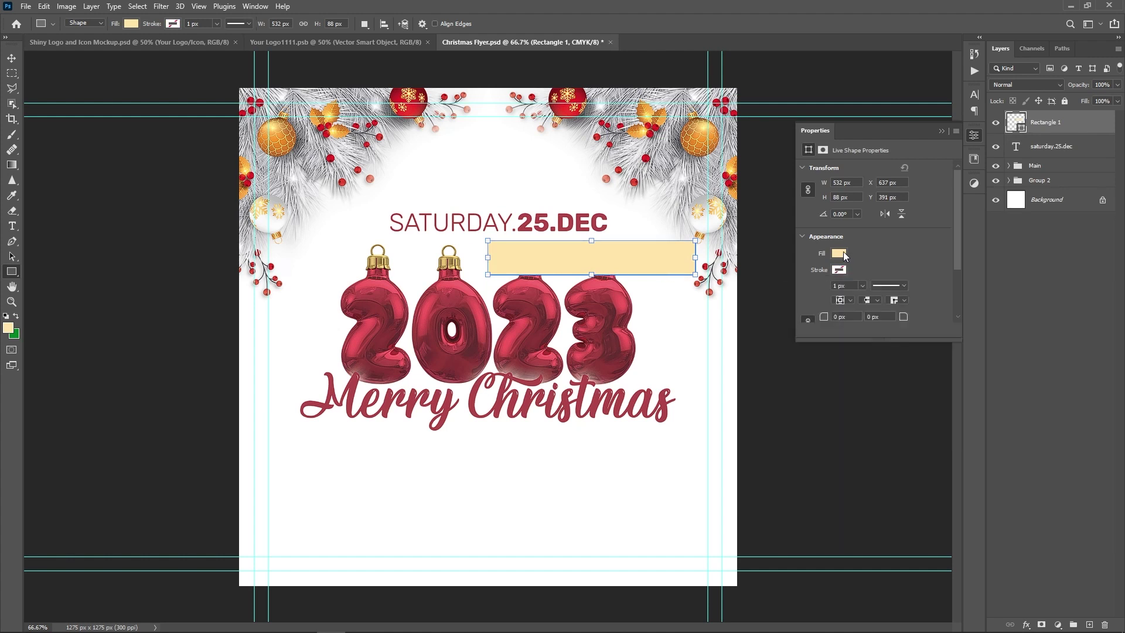
double_click(820, 316)
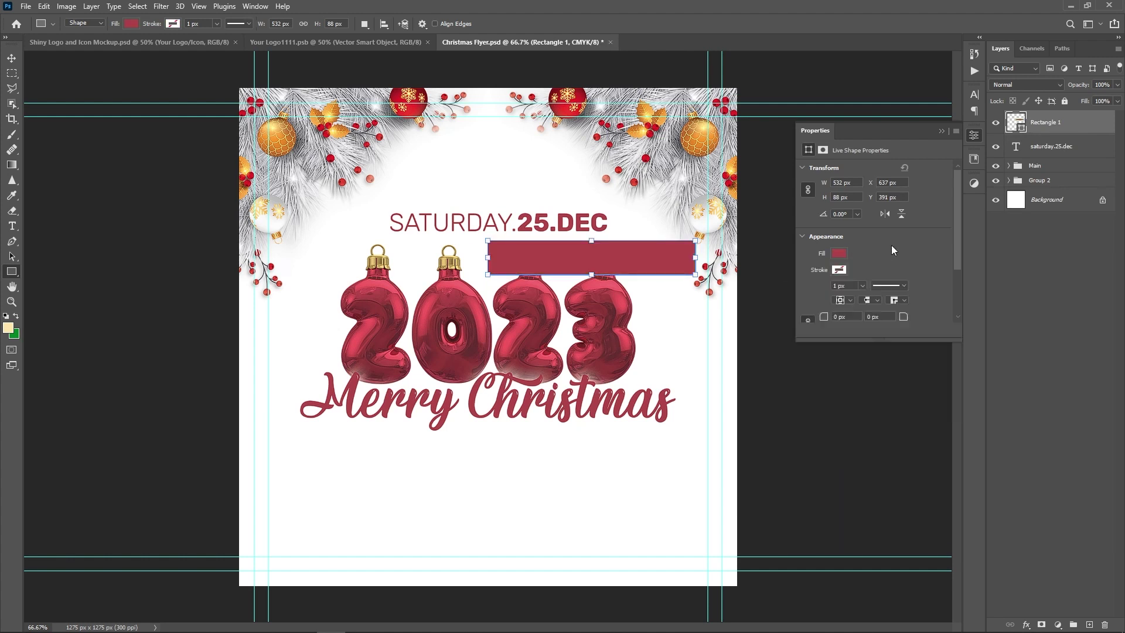
- Move the red rectangle over the date text above the 2023 digits and widen it to about 601 px
key("v")
left_click_drag(612, 254, 512, 247)
key("ctrl+t")
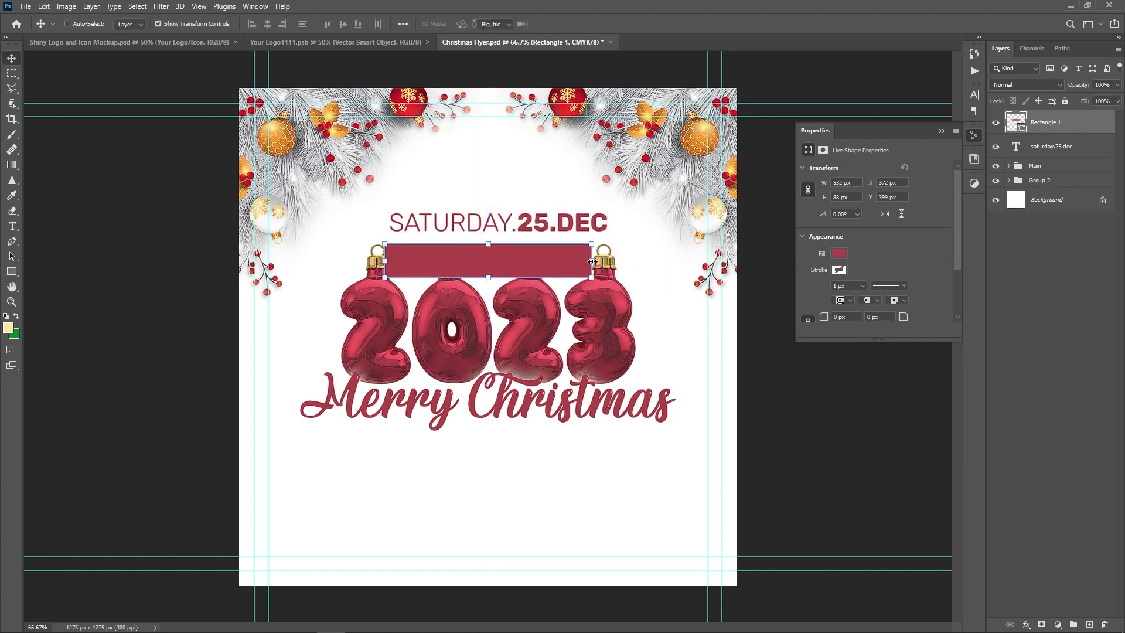
left_click_drag(591, 260, 604, 235)
key("Return")
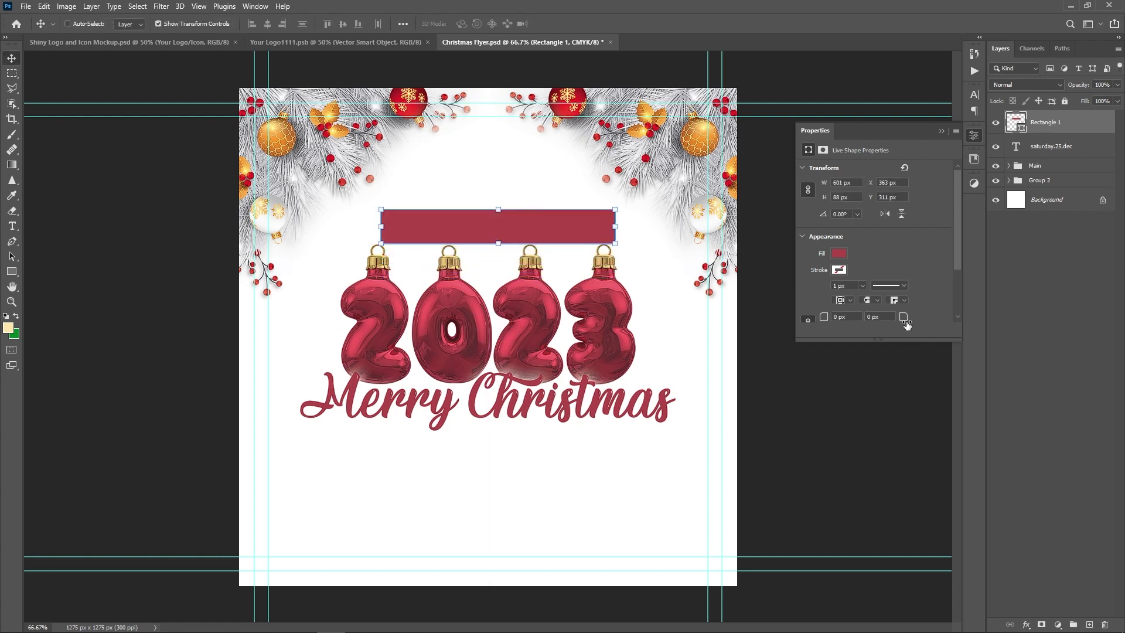
- Round the rectangle's corners to about 35 px and place its layer below the date text
left_click_drag(905, 318, 926, 320)
left_click_drag(1077, 148, 1073, 116)
left_click(1054, 154)
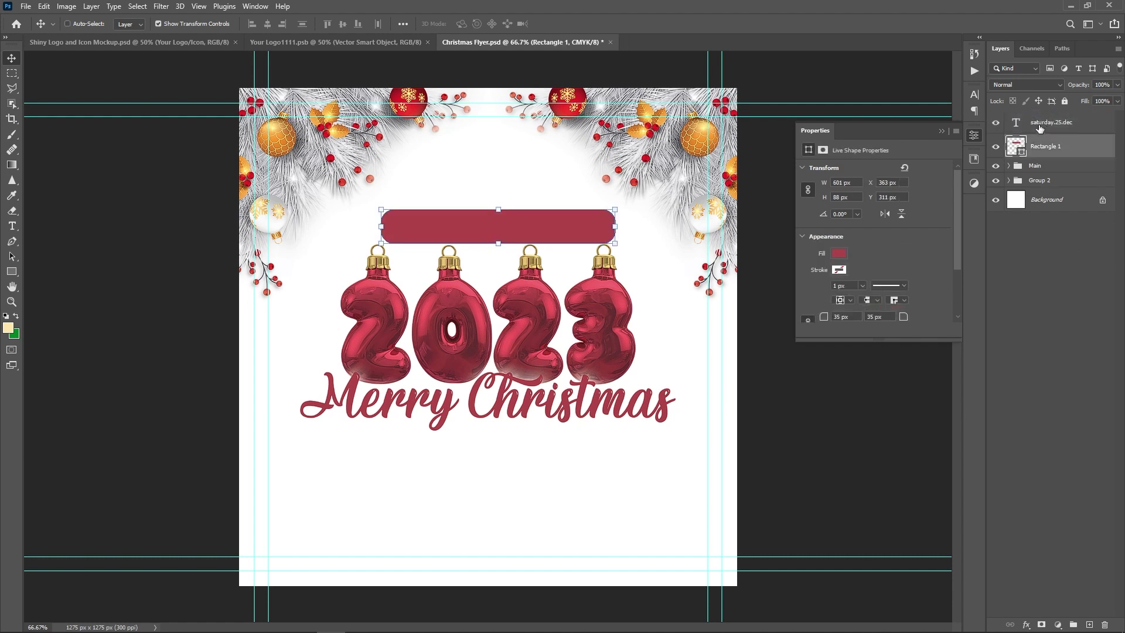
- Set the color of the "saturday.25.dec" text to white
left_click(1040, 128)
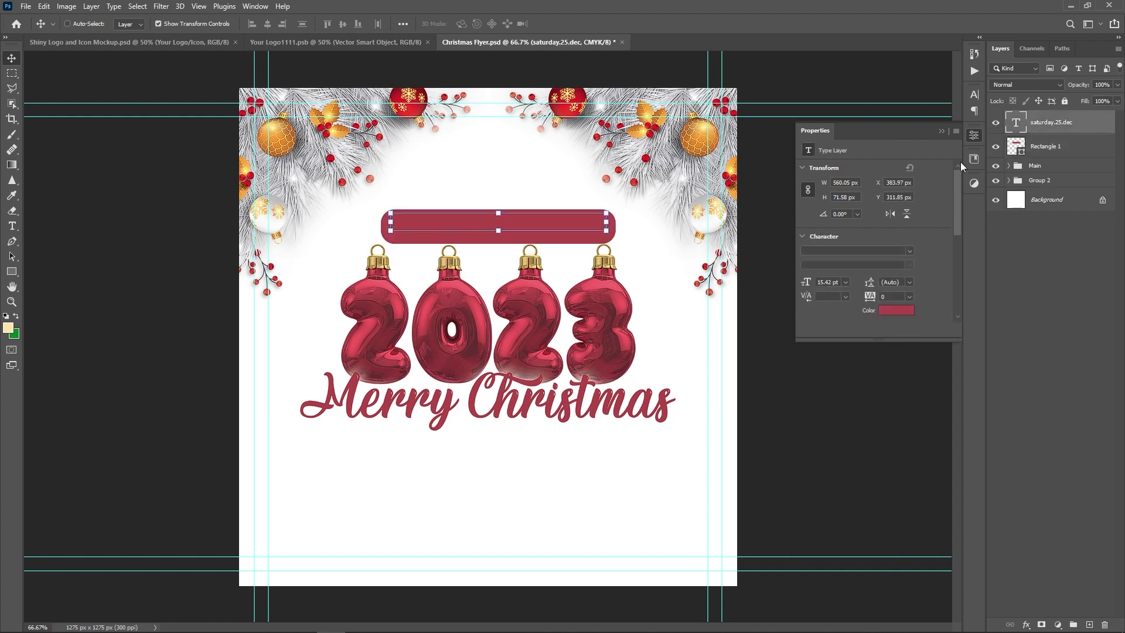
left_click(974, 97)
left_click(943, 162)
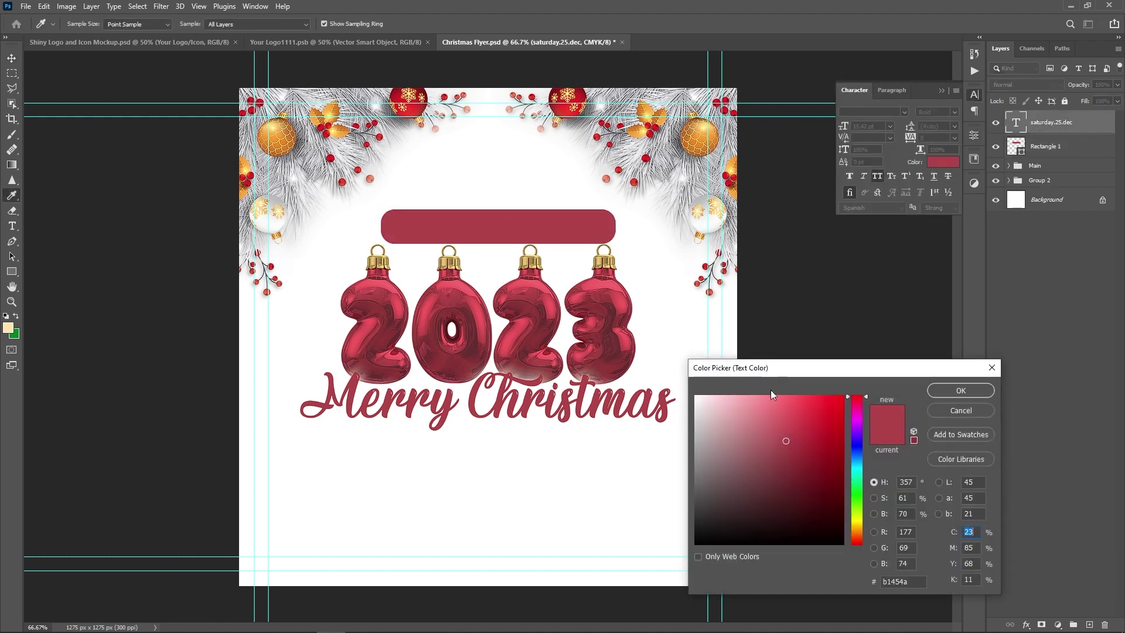
left_click_drag(771, 389, 627, 363)
key("Return")
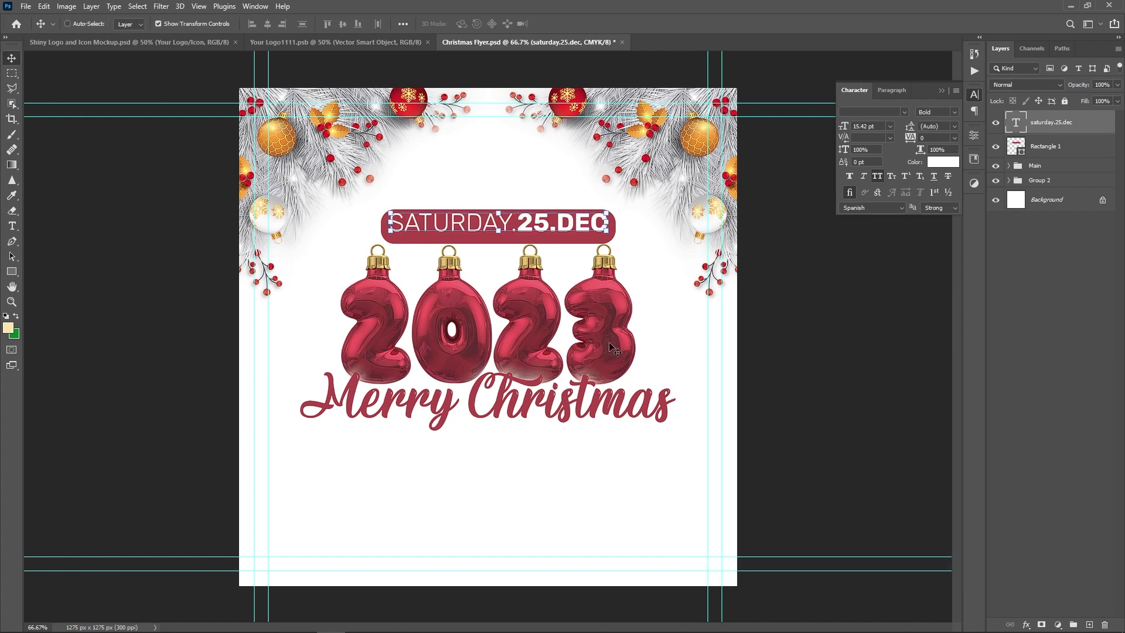
- Center the date text vertically on its red rectangle and center both horizontally on the flyer background
left_click(1046, 146, "shift")
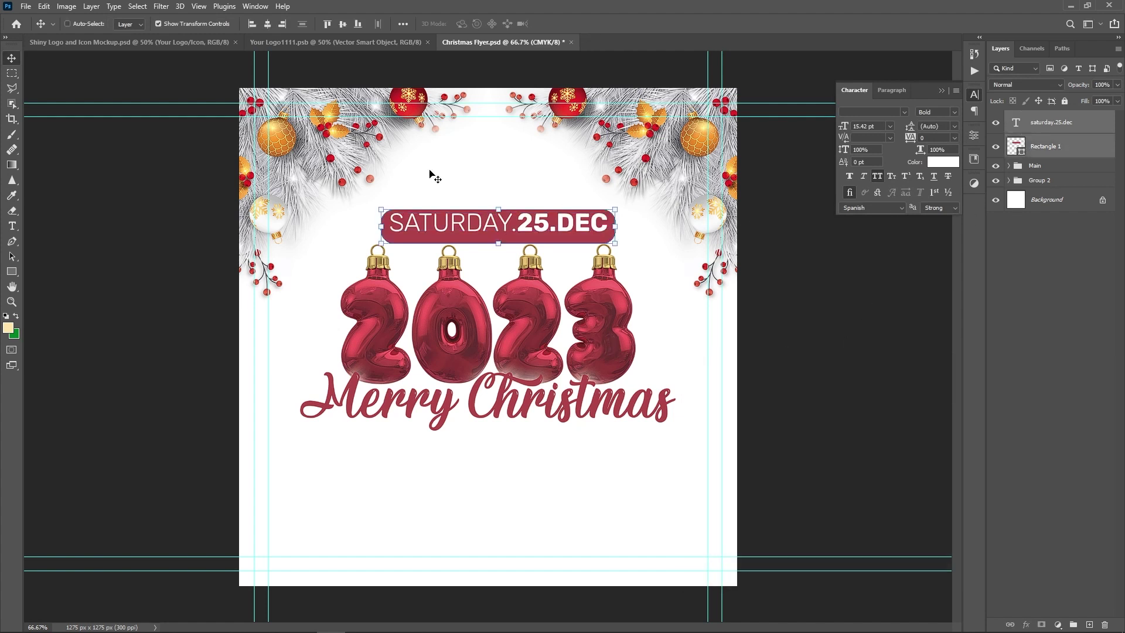
left_click(343, 26)
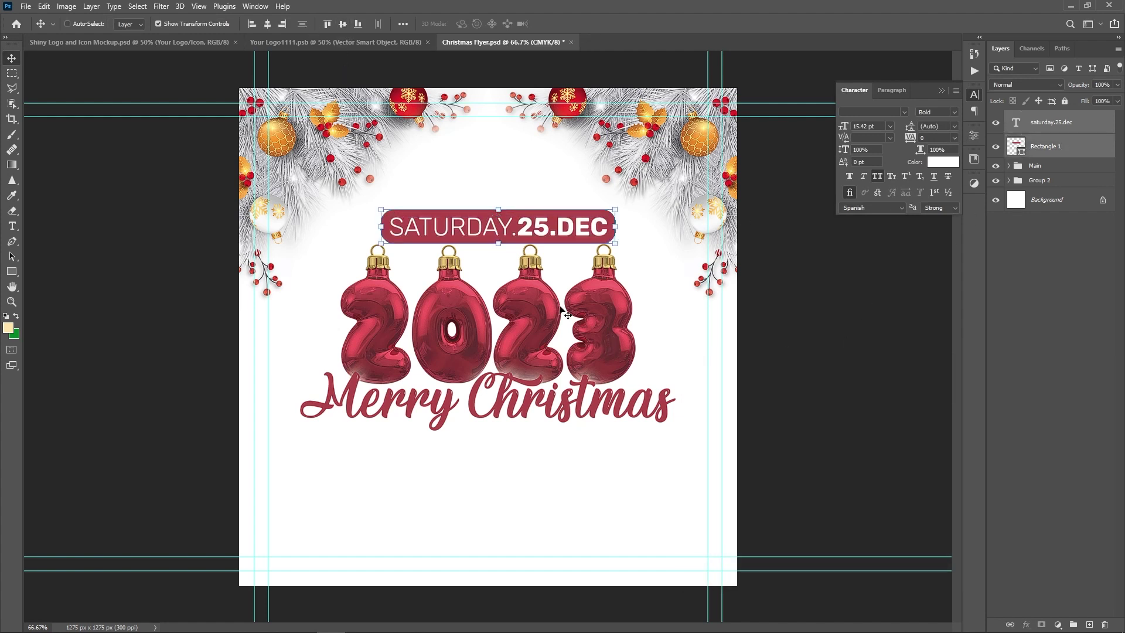
left_click(1049, 202, "ctrl")
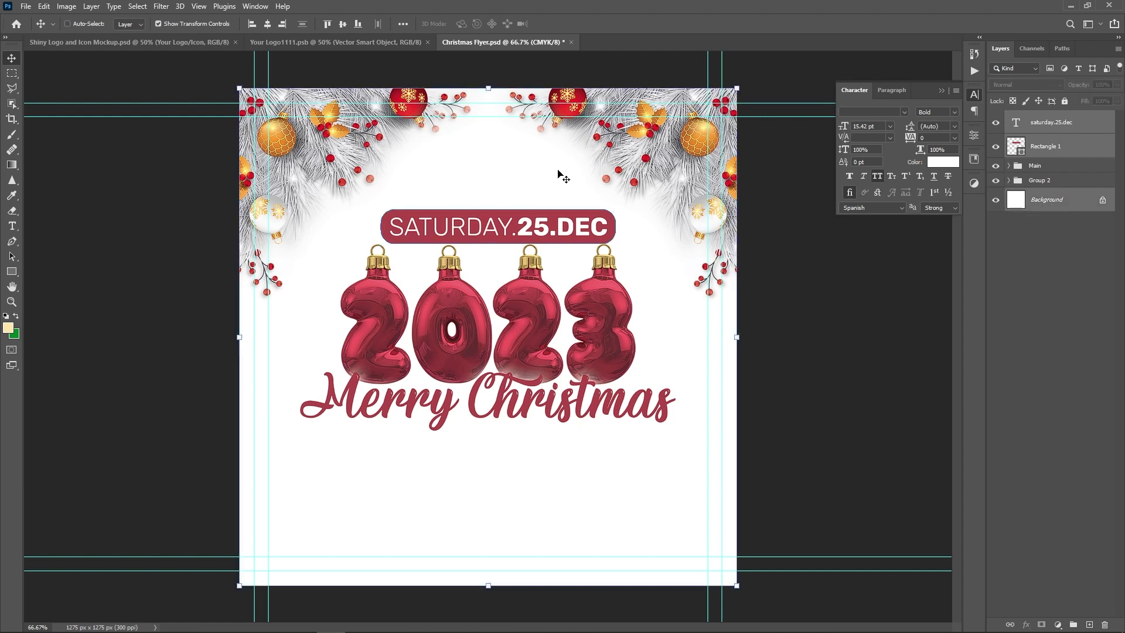
left_click(272, 26)
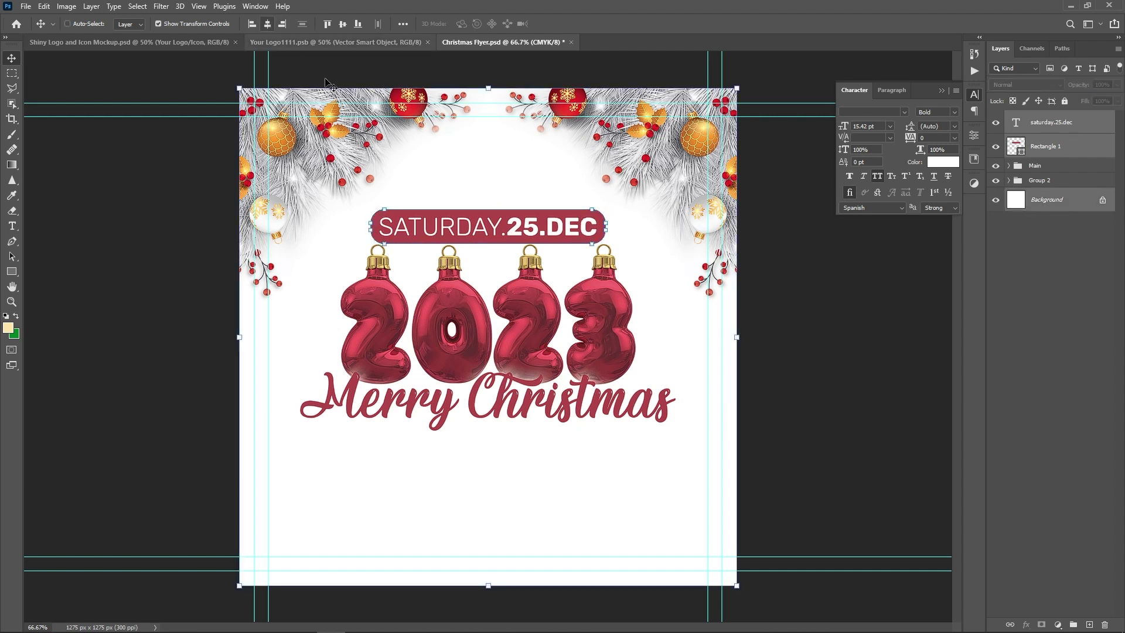
- Group the date text and its rectangle and name the group "Date"
left_click(1088, 131)
left_click(1076, 142, "shift")
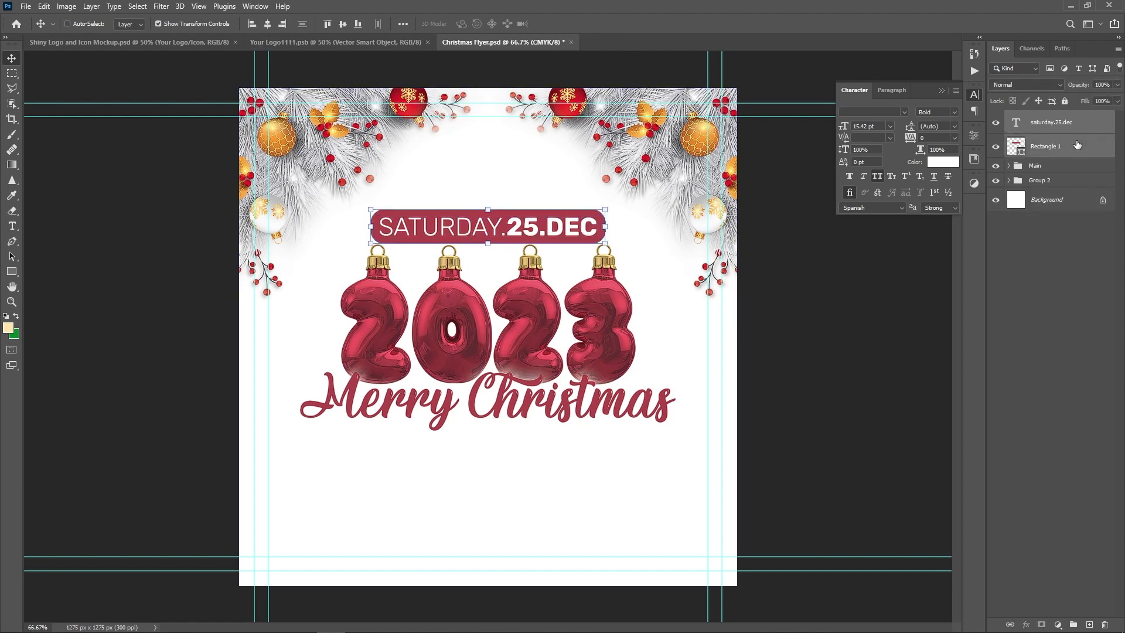
key("ctrl+g")
double_click(1039, 117)
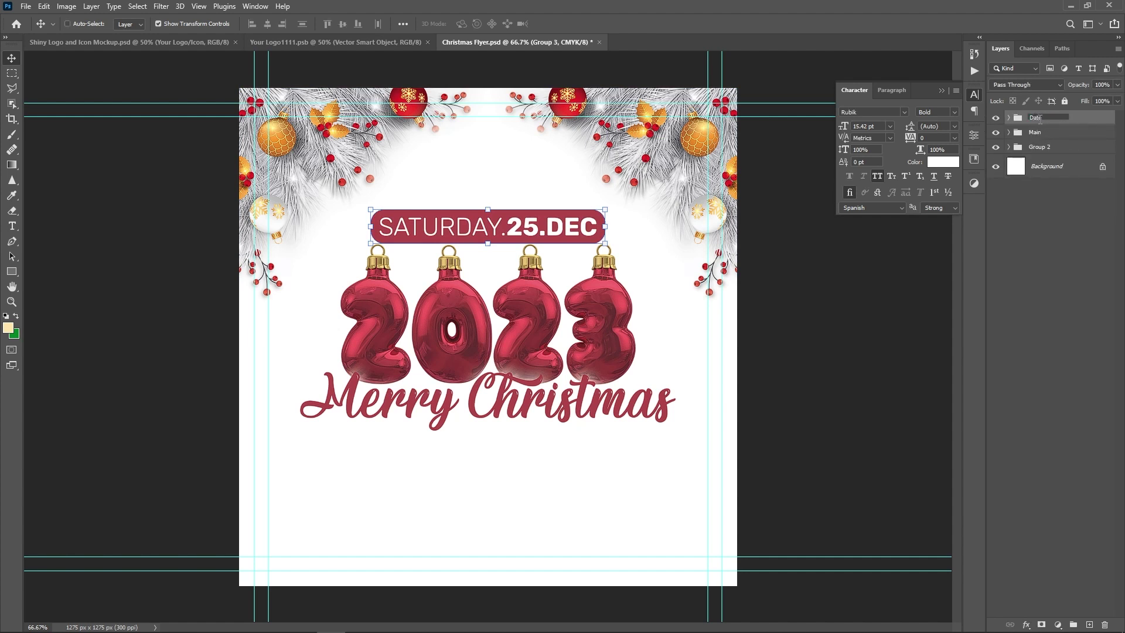
key("Return")
- Move the Date group up away from the ornaments and scale it down so its text is about 14.22 pt
left_click_drag(530, 224, 530, 206)
key("ctrl+t")
left_click_drag(605, 193, 599, 186)
key("Return")
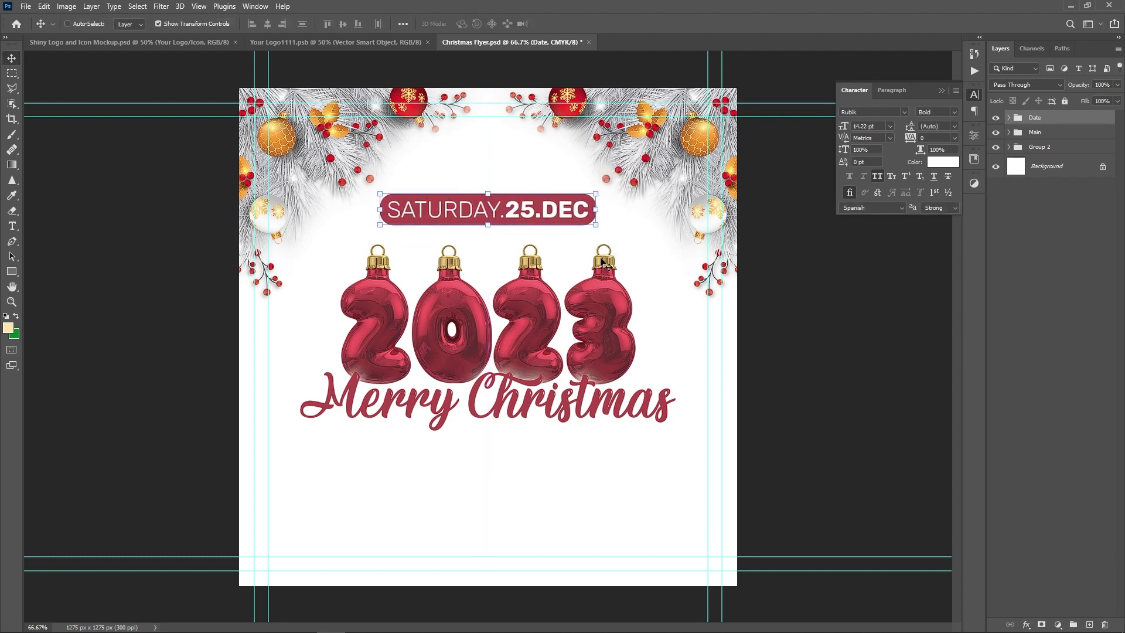
- Add the text "hedy" in 22 pt Rubik Bold above the date banner and color it near-black
key("t")
left_click(490, 165)
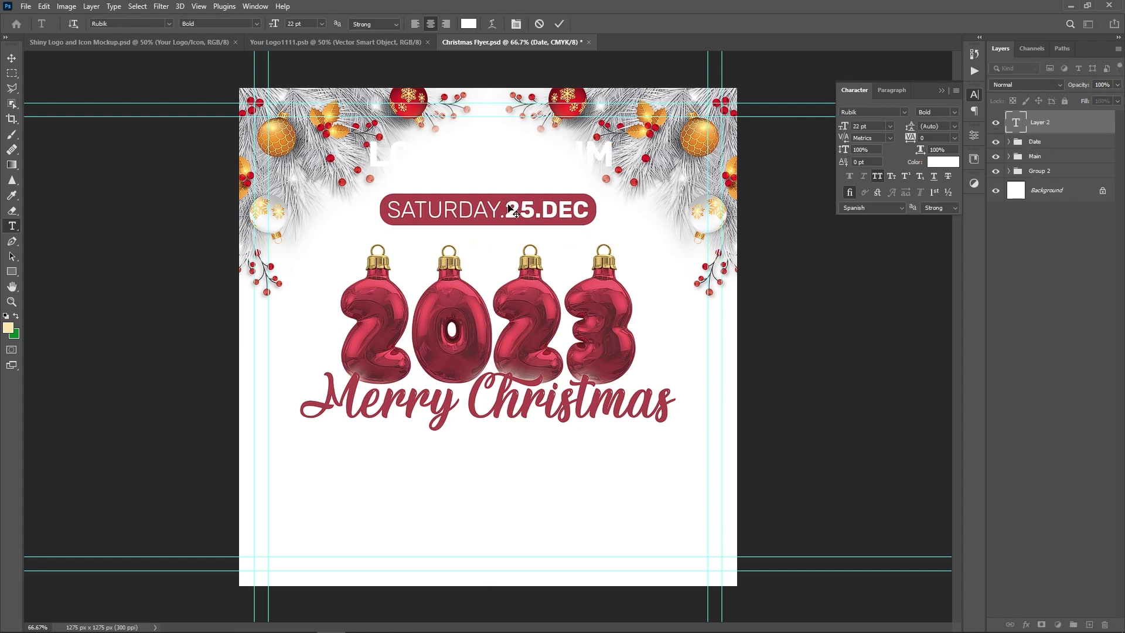
key("BackSpace")
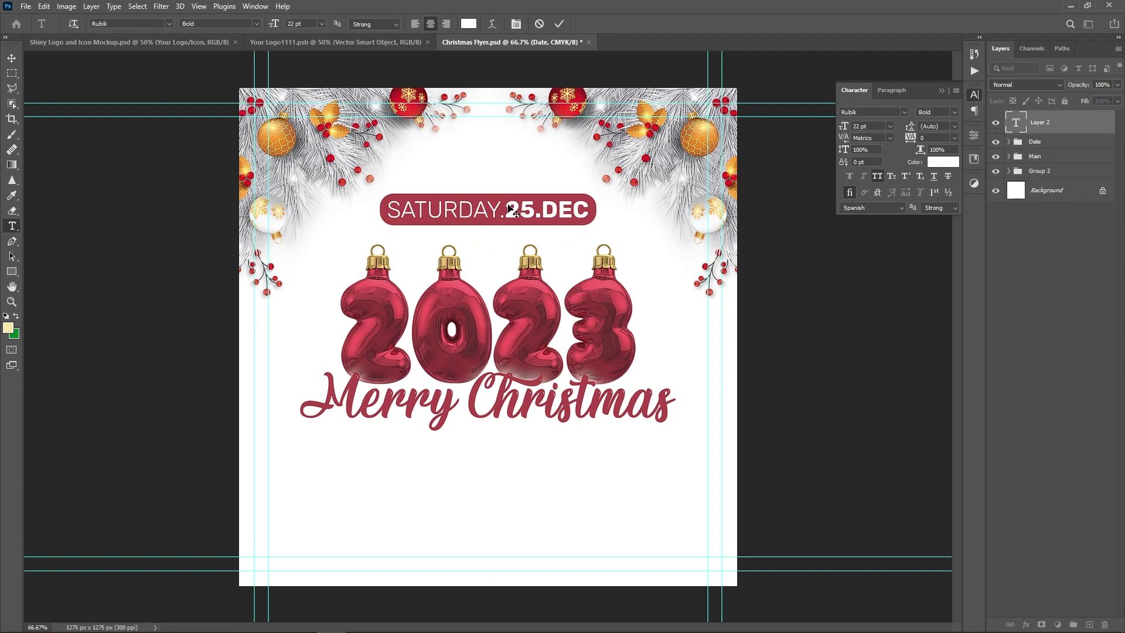
key("ctrl+Return")
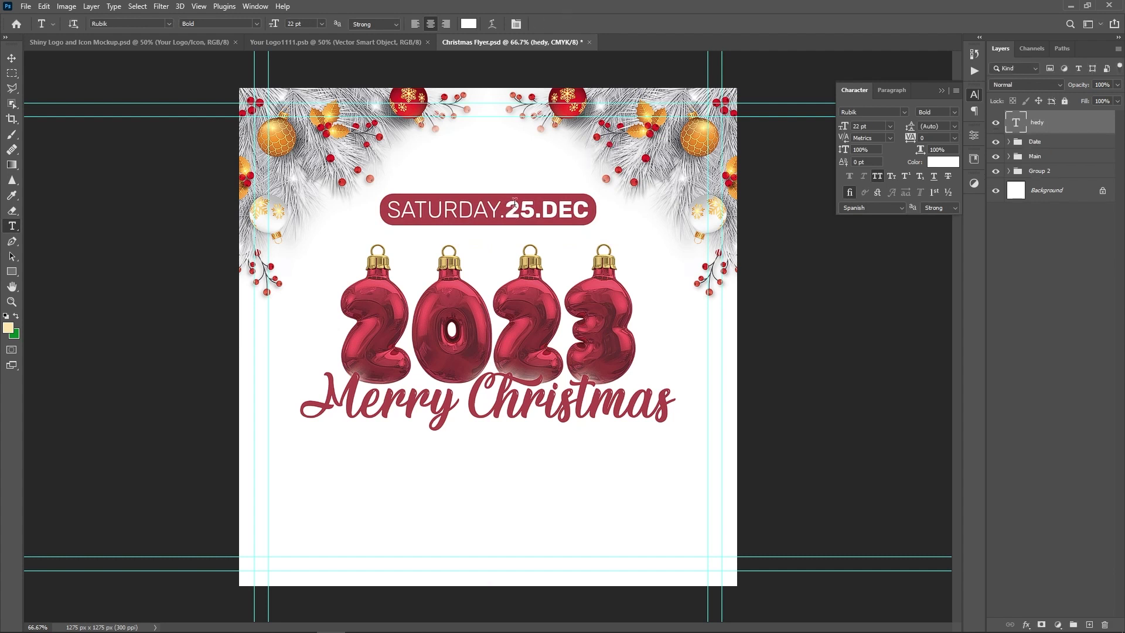
left_click(950, 165)
left_click_drag(764, 462, 635, 585)
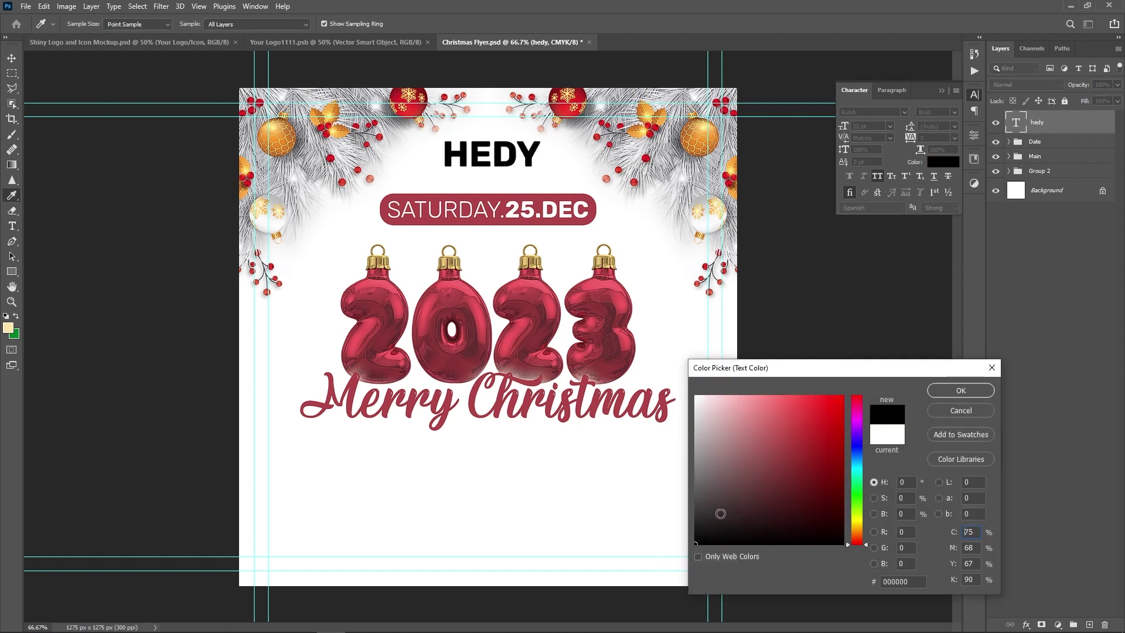
key("Return")
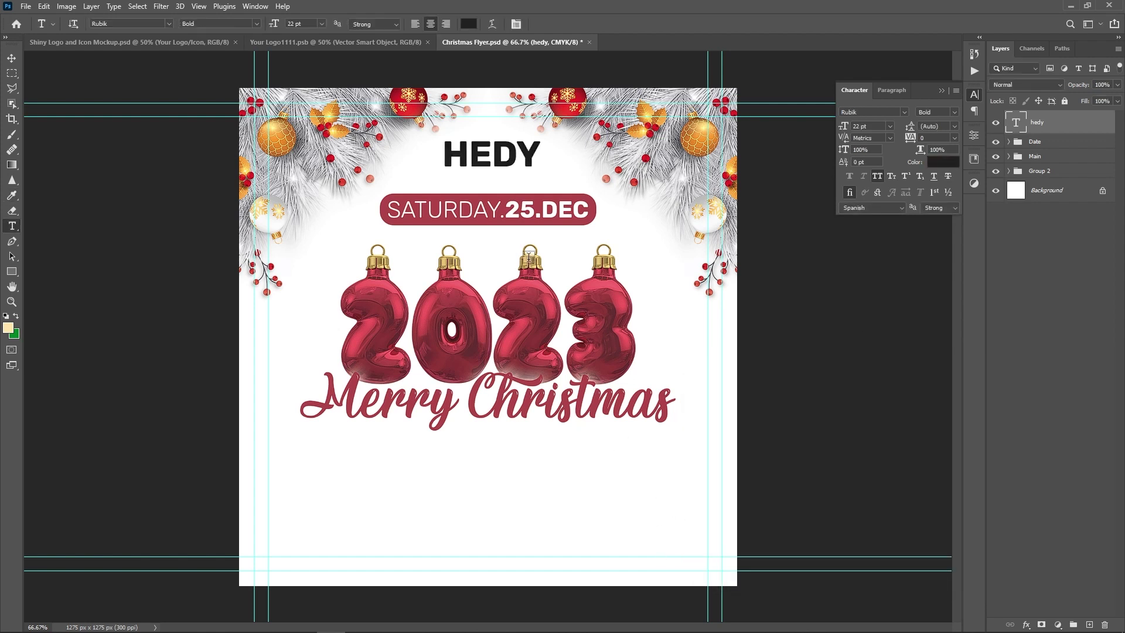
- Extend the new heading above the date banner to read "hedygraphics presents"
left_click(520, 154)
type("gr")
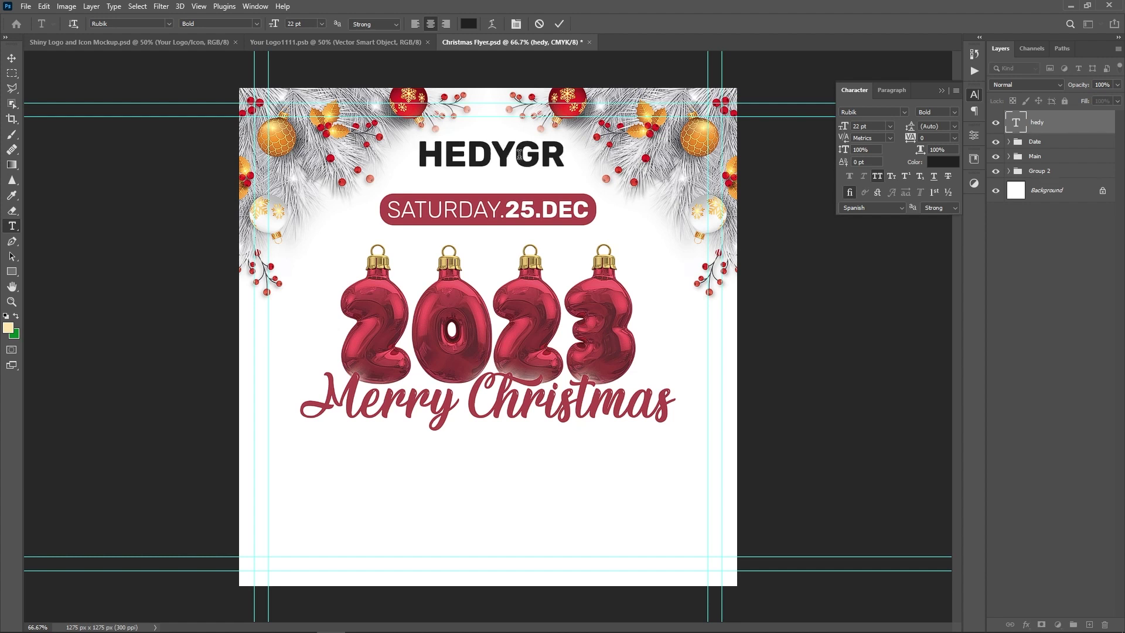
type("aphics")
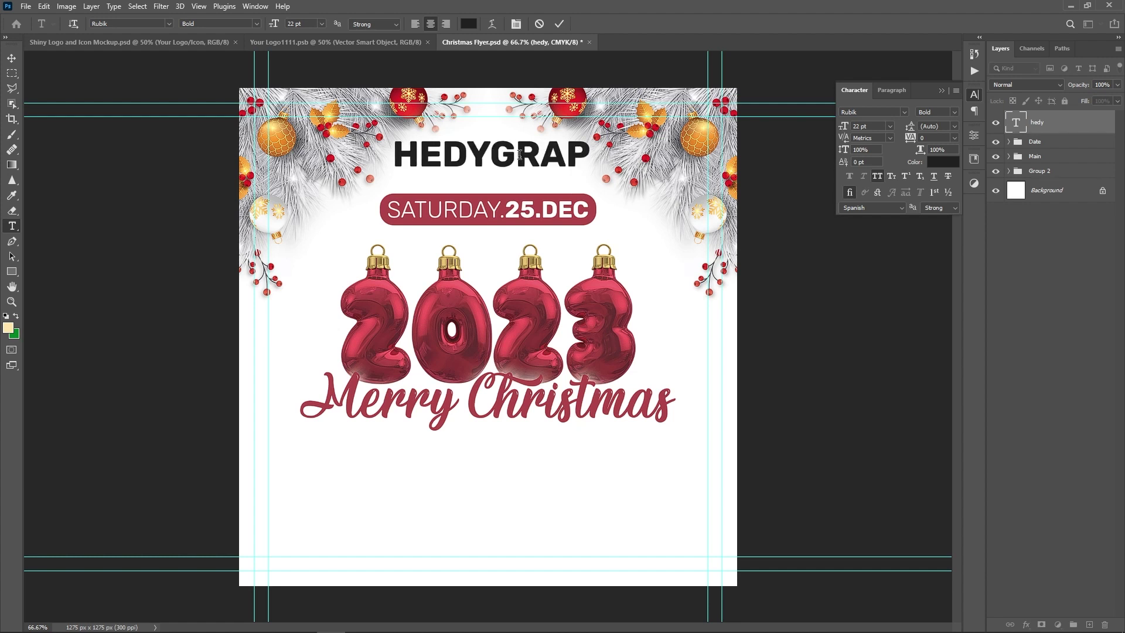
type(" present")
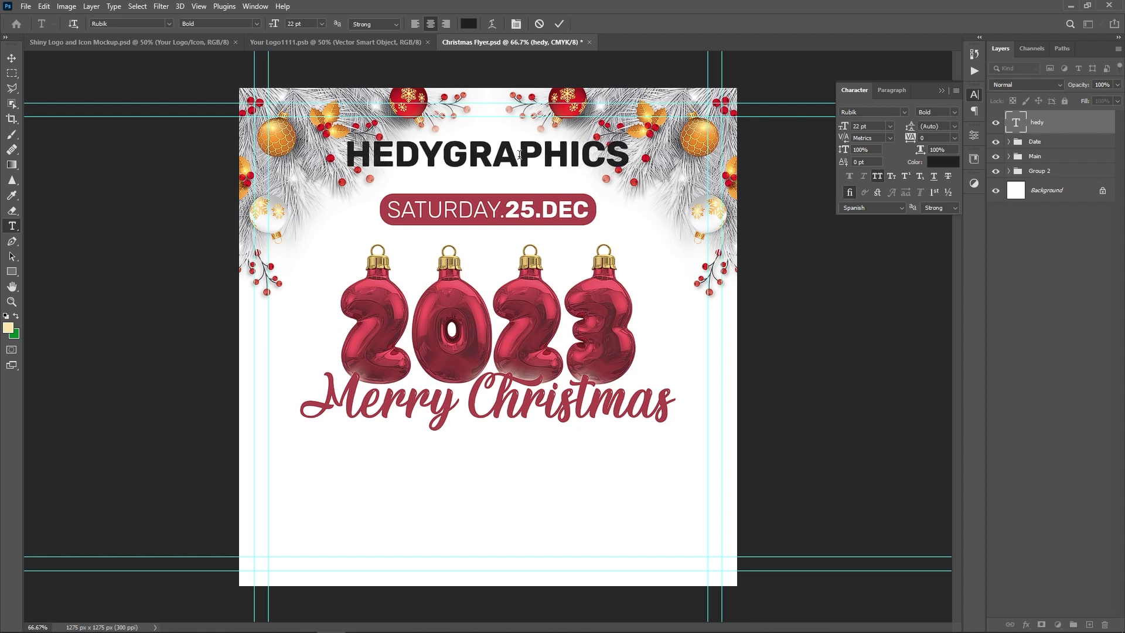
type("s")
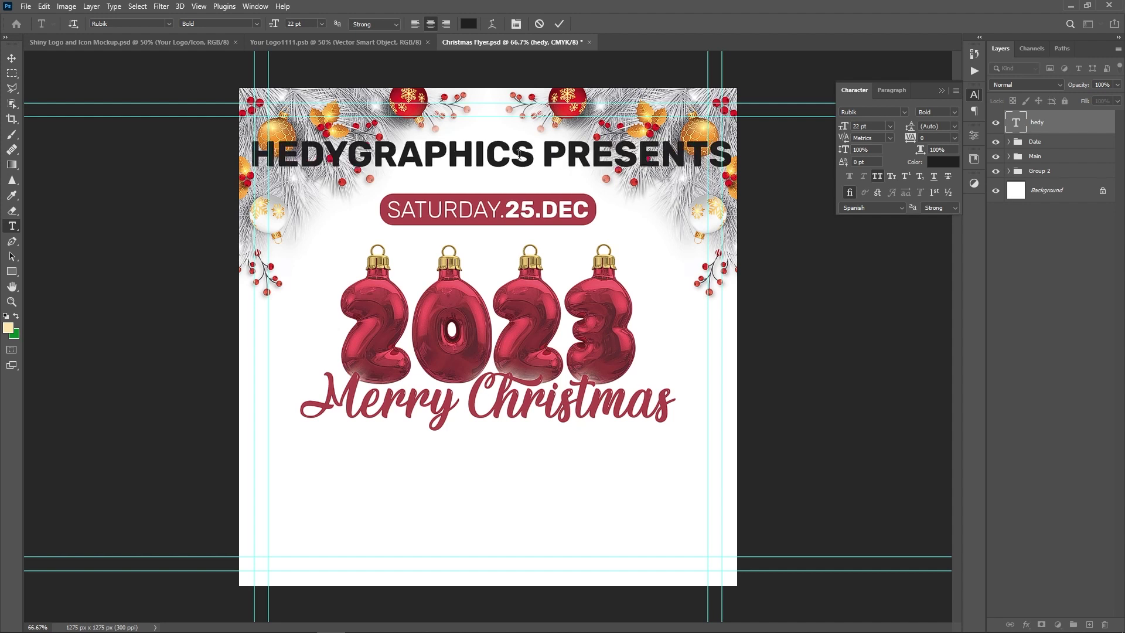
key("ctrl+Return")
- Scale the "hedygraphics presents" heading down to about 6.14 pt between the corner decorations
key("v")
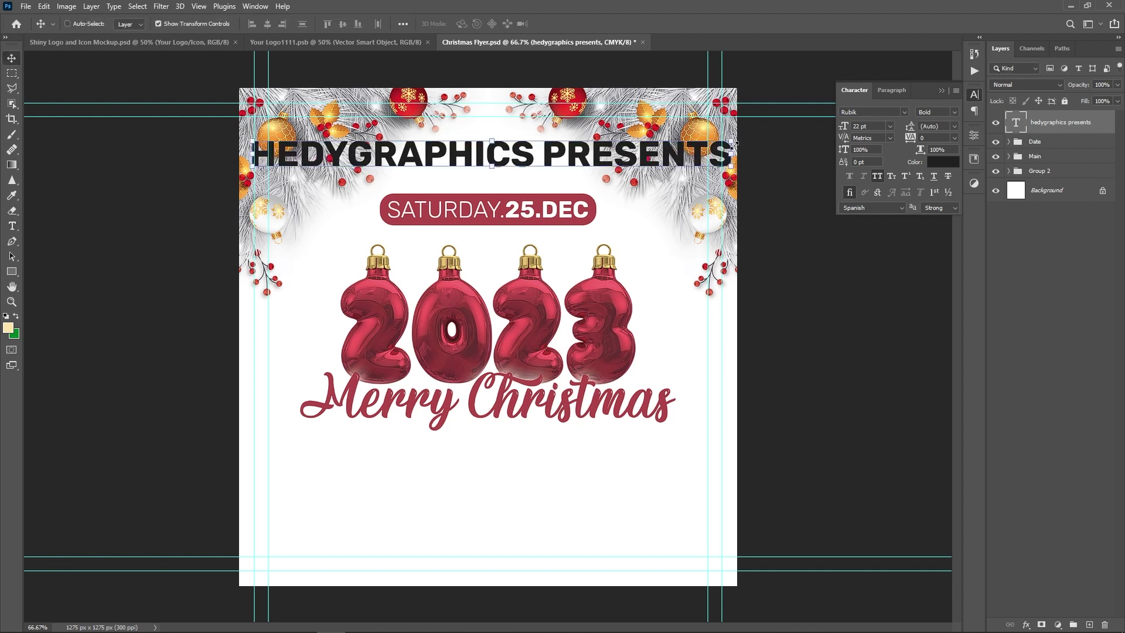
left_click_drag(732, 142, 560, 156)
key("Return")
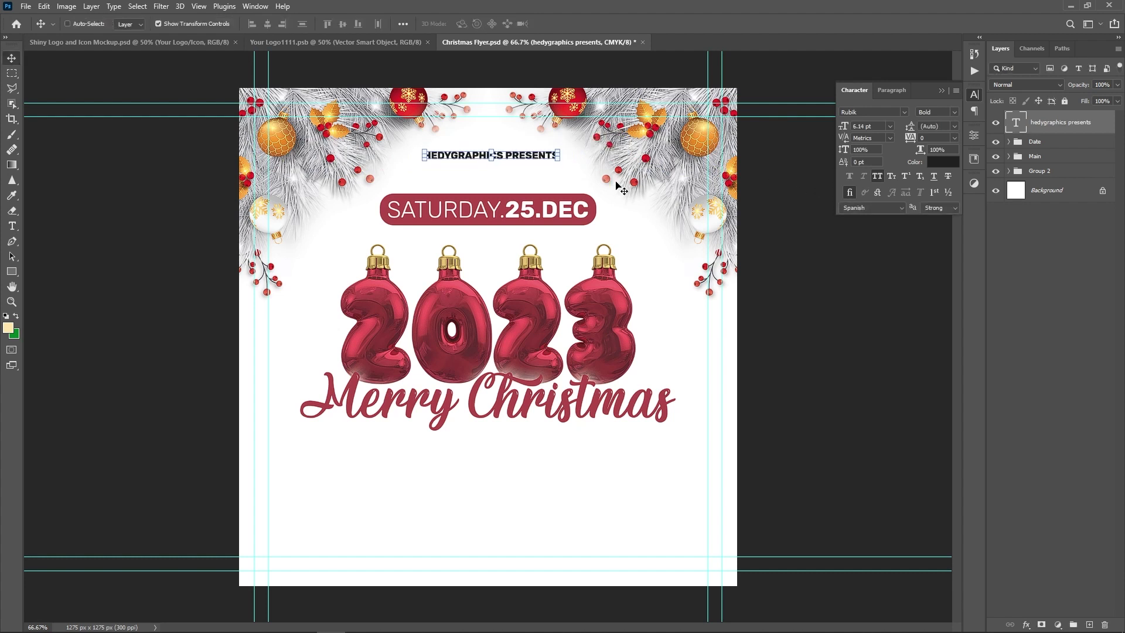
- Set the word "presents" in the heading to Rubik Regular
key("t")
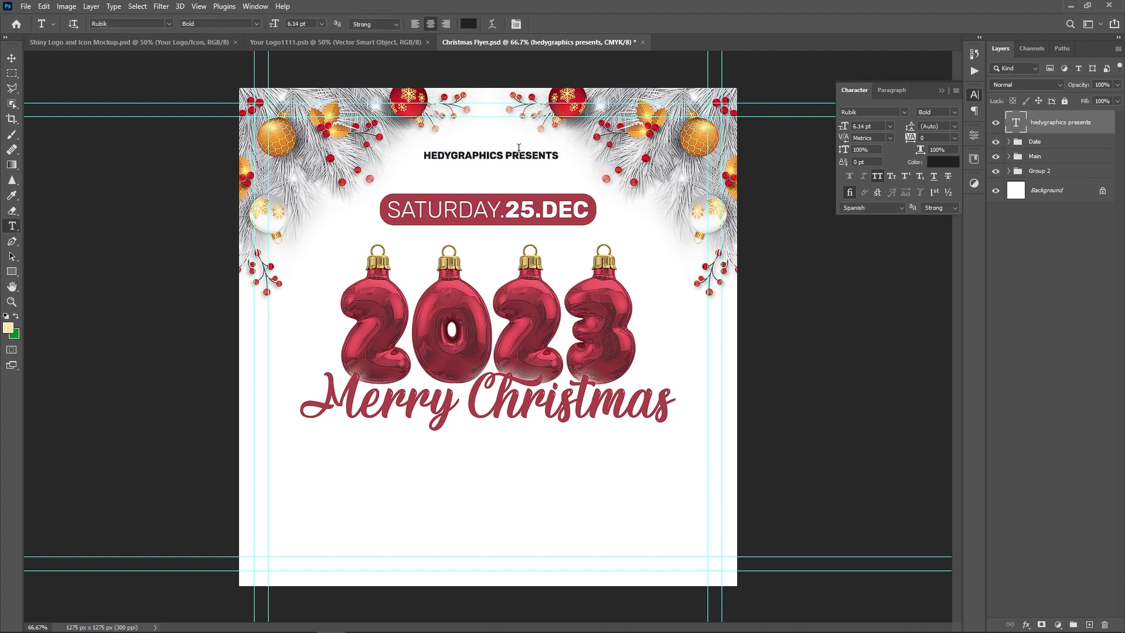
left_click(612, 150)
left_click(955, 113)
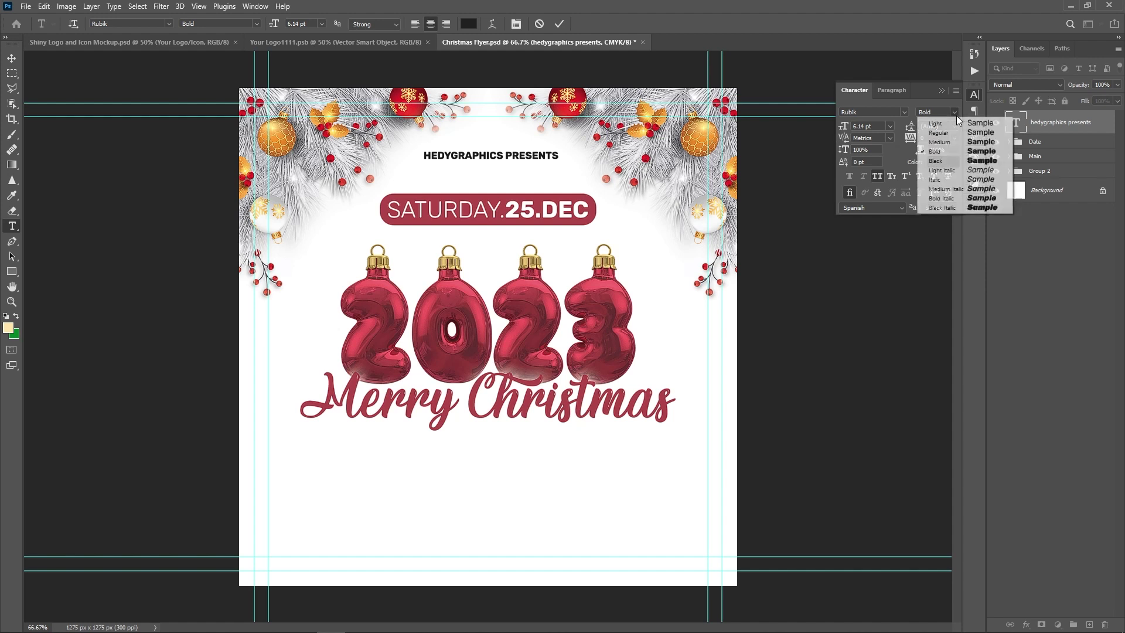
left_click(950, 132)
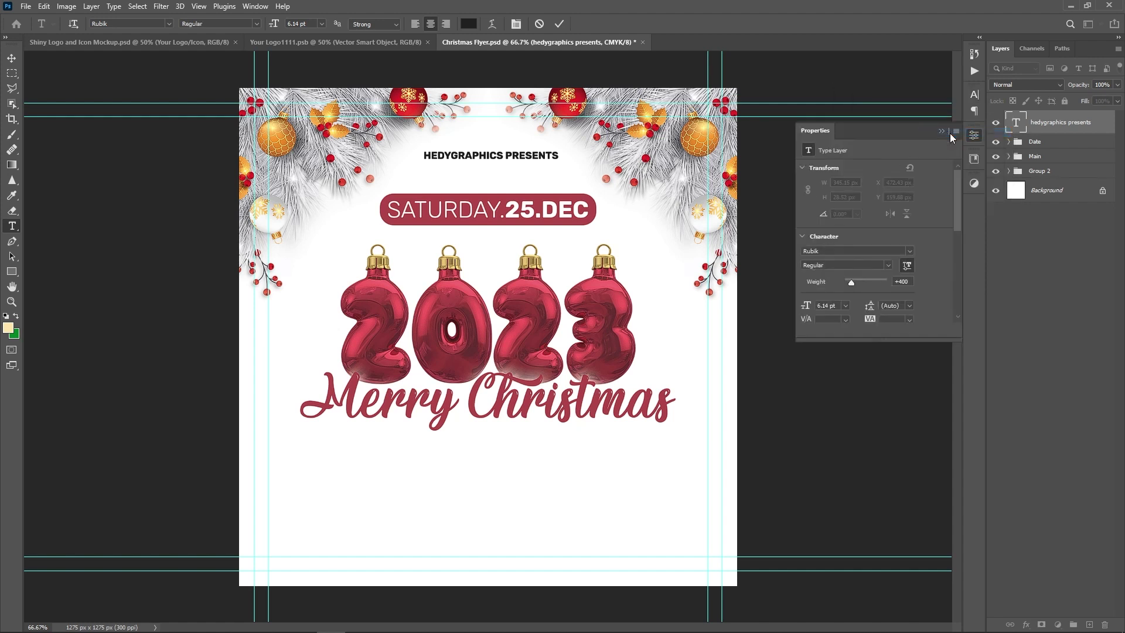
key("ctrl+Return")
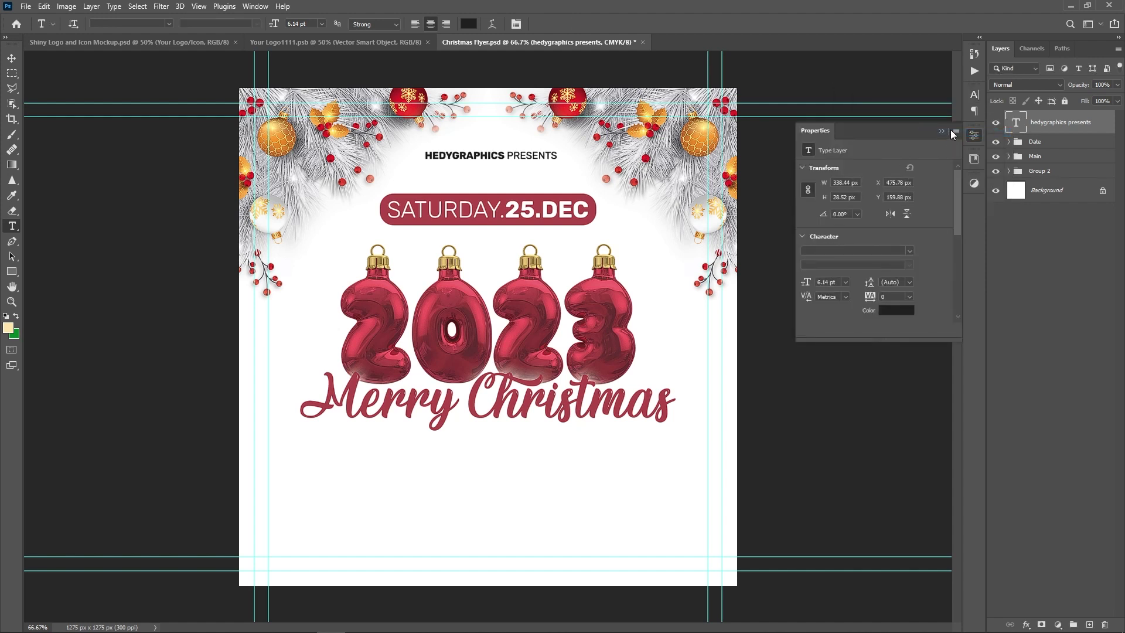
- Set the tracking of the "hedygraphics presents" heading to 200
left_click(972, 96)
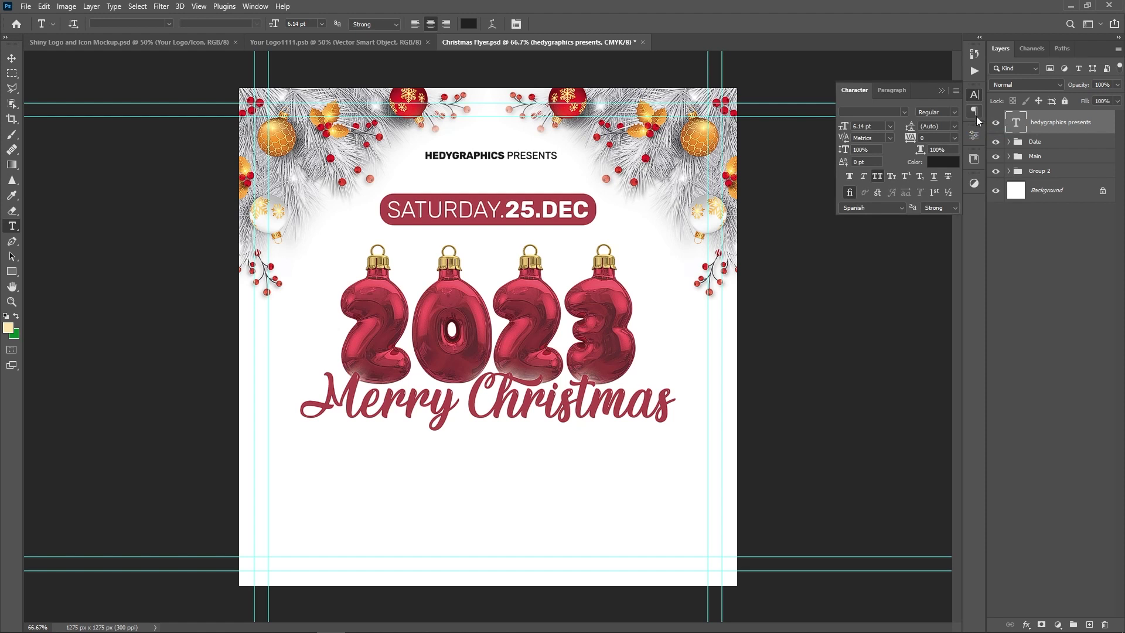
left_click(954, 138)
left_click(946, 273)
- Move the presenter heading down and the date banner slightly up to close the gap between them, keeping both horizontally centred
key("v")
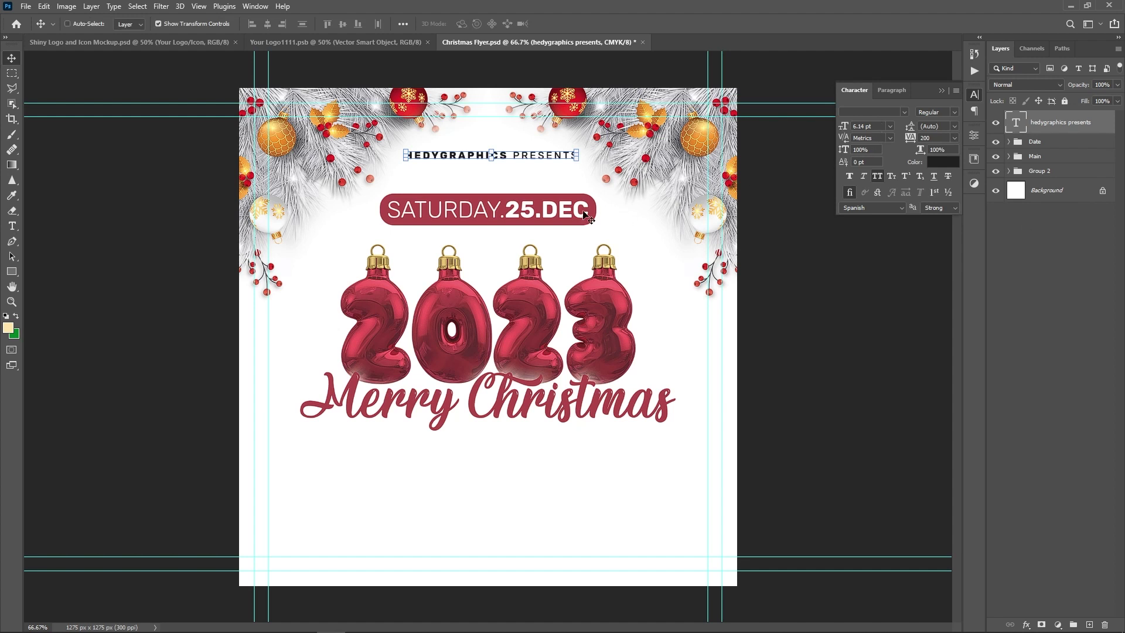
left_click_drag(551, 182, 486, 188)
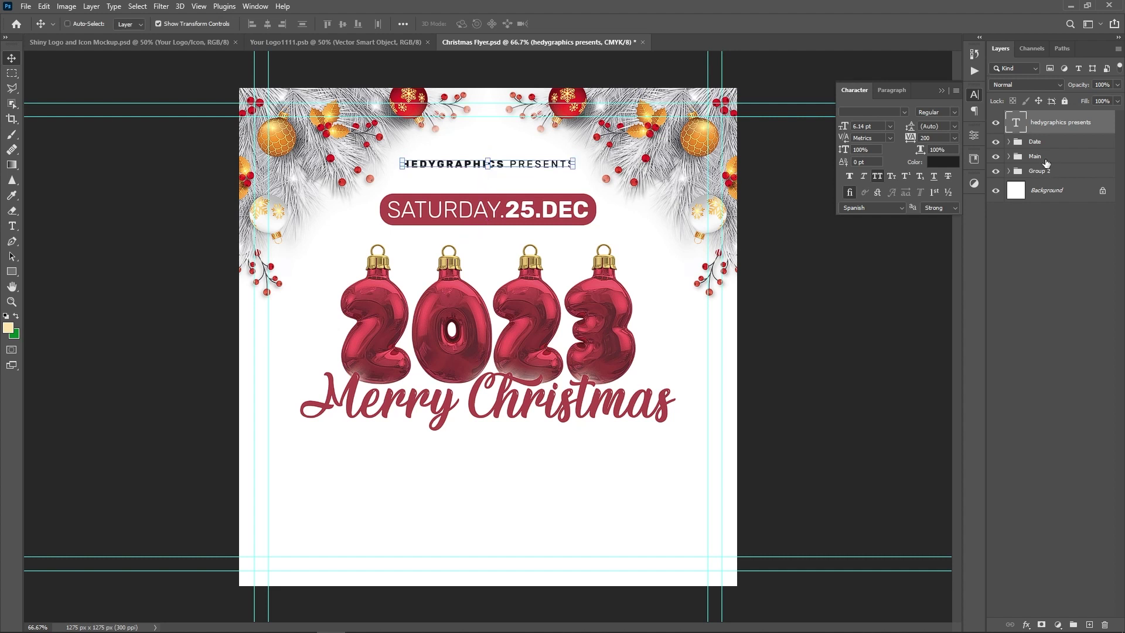
left_click(1048, 144, "ctrl")
left_click(1044, 191, "ctrl")
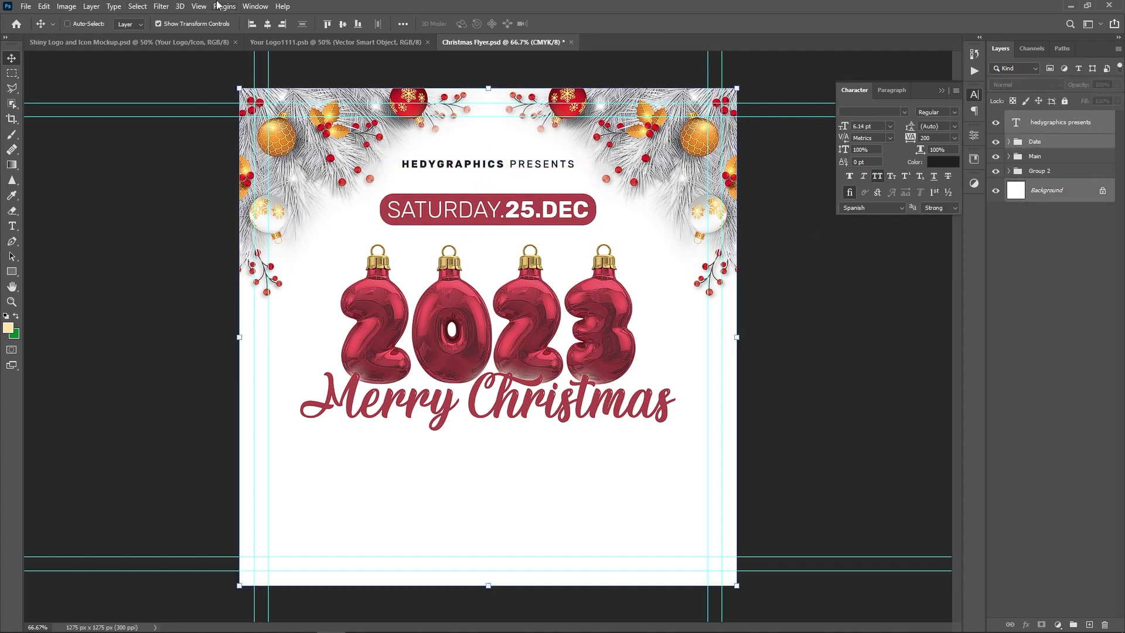
left_click(1090, 142)
left_click_drag(691, 360, 691, 357)
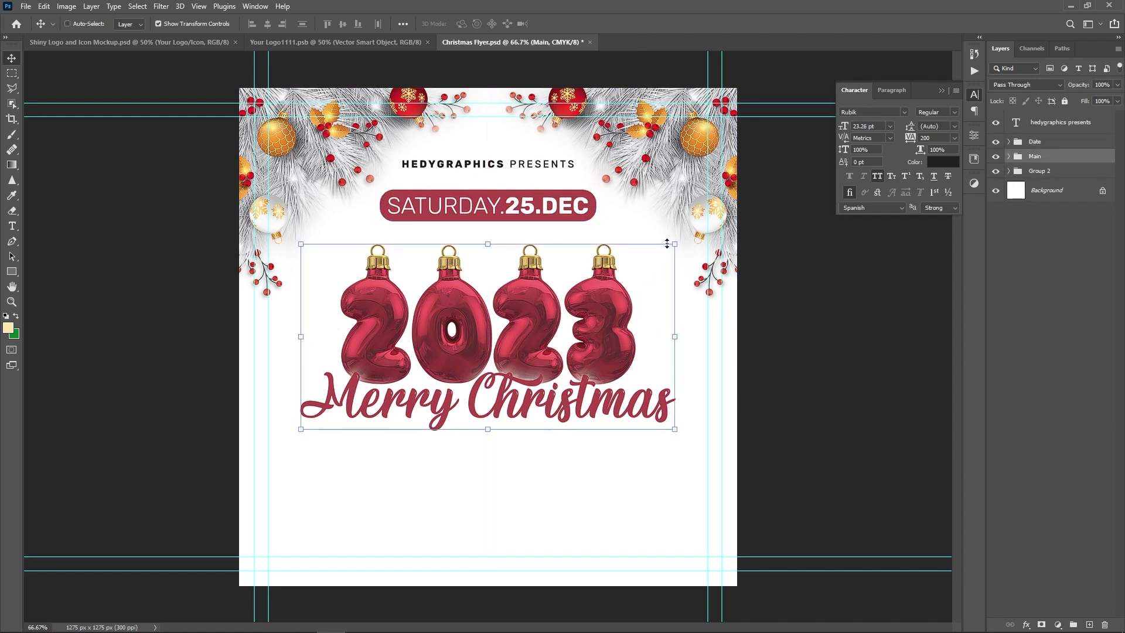
- Enlarge the 2023 and Merry Christmas group to span the inner vertical guides and shift it slightly down
left_click(671, 243)
left_click_drag(676, 244, 699, 233)
key("Return")
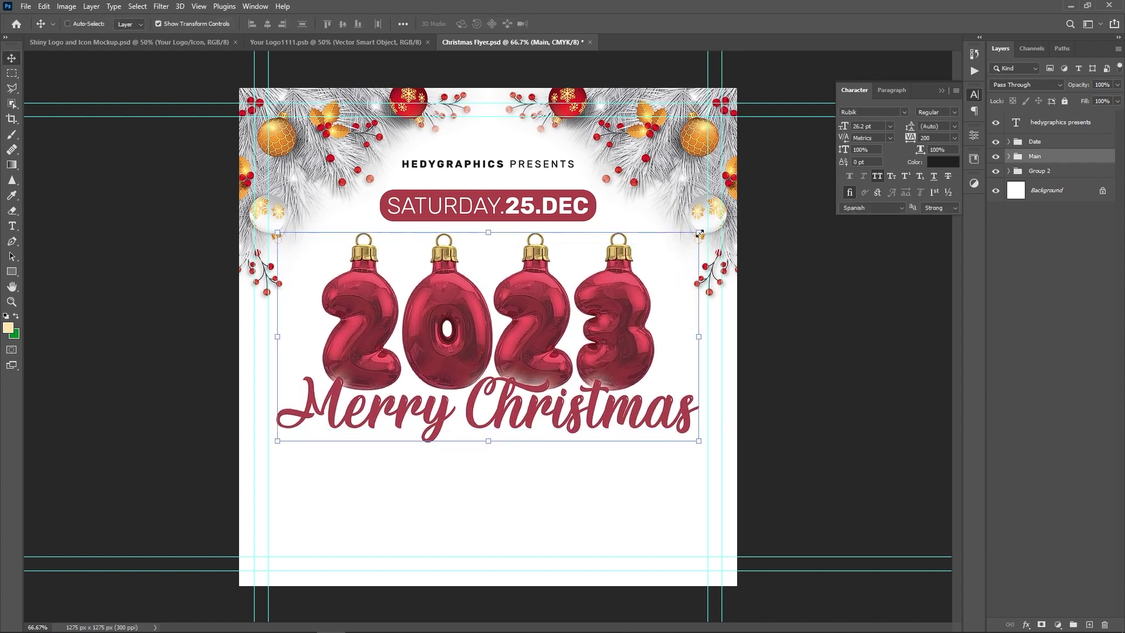
left_click_drag(543, 297, 544, 308)
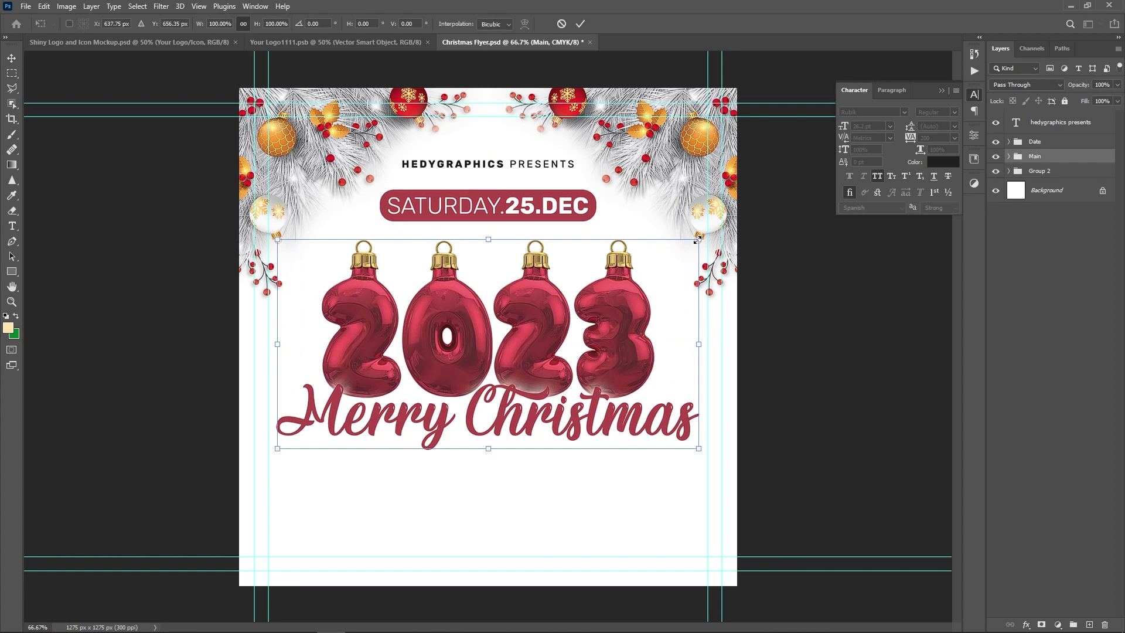
mouse_move(696, 240)
left_mouse_down()
mouse_move(715, 214)
mouse_move(708, 234)
left_mouse_up()
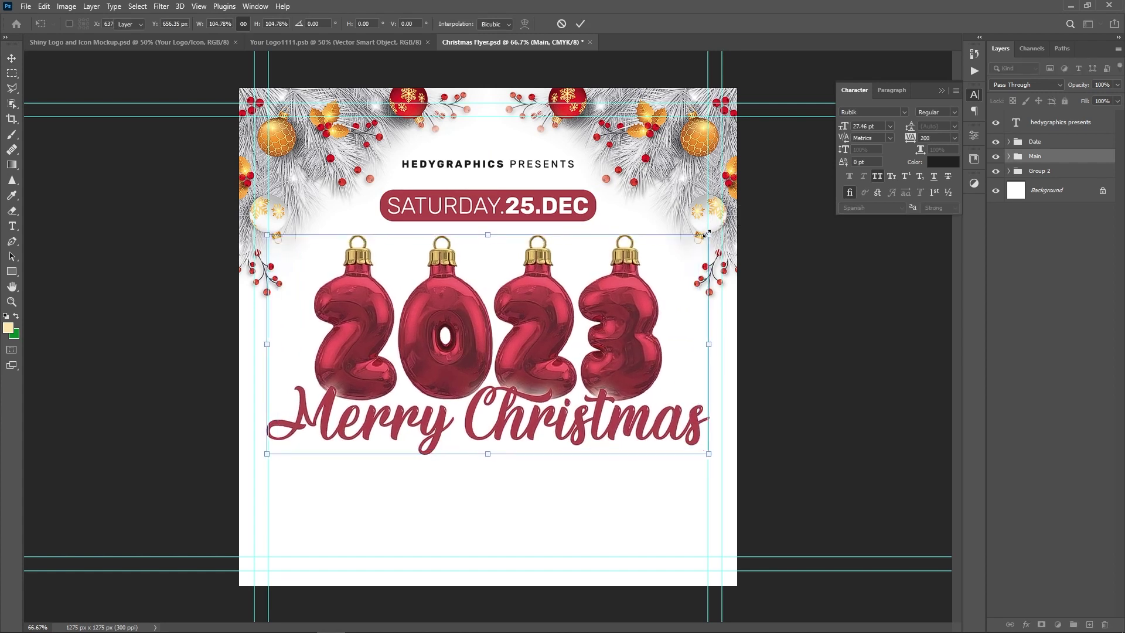
key("Return")
left_click(1071, 272)
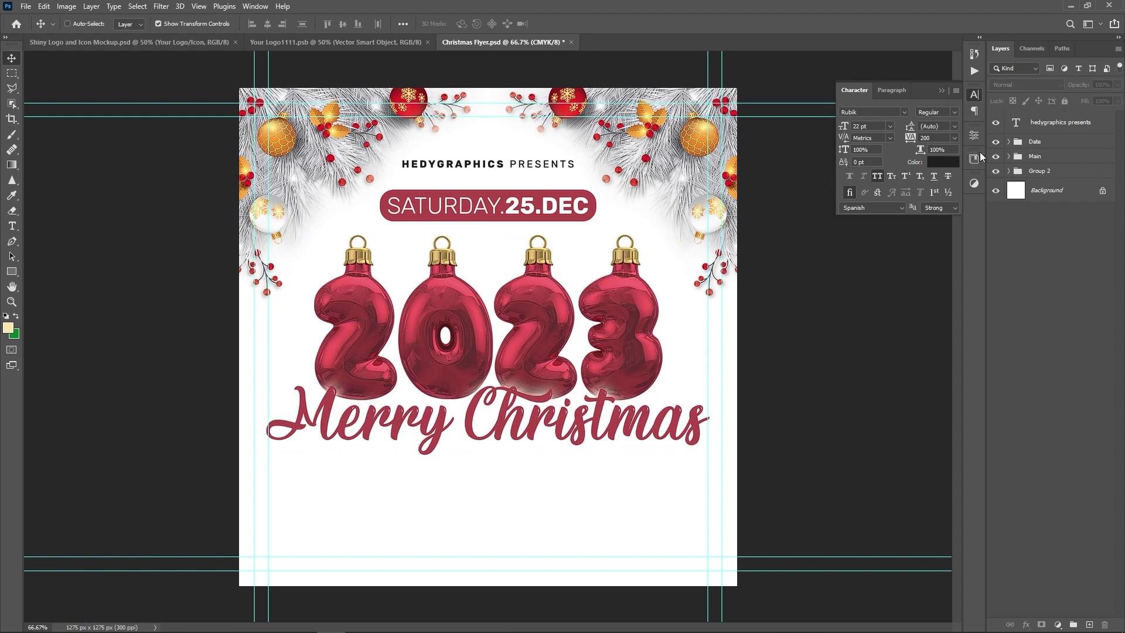
- Duplicate the presenter heading below the Merry Christmas greeting and change the copy's text to "special guest"
left_click(1045, 125)
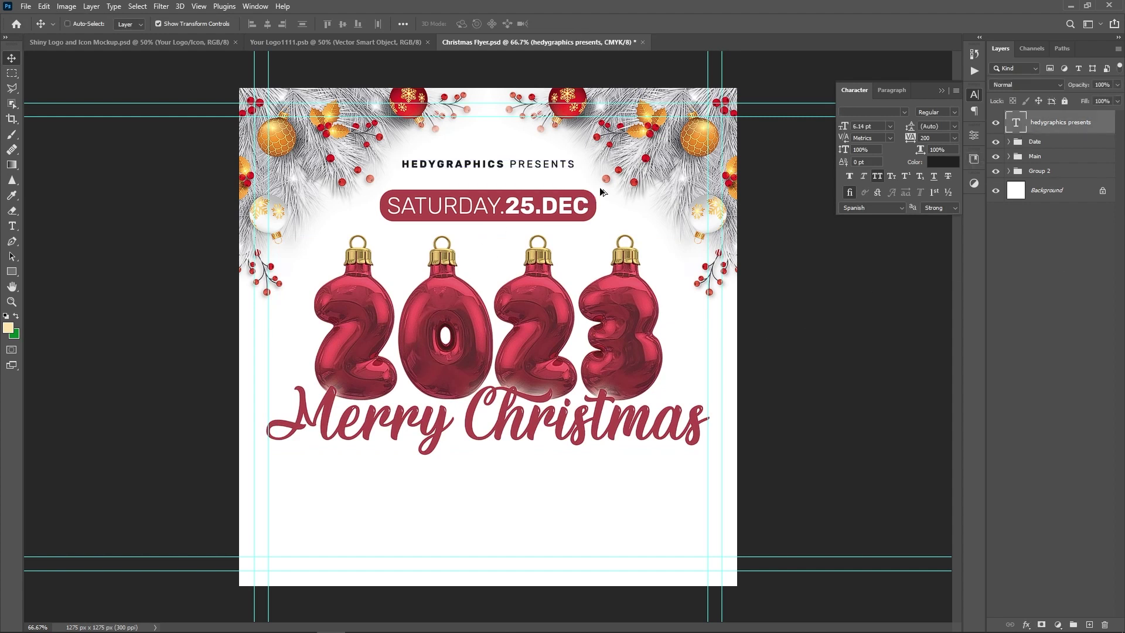
left_click_drag(577, 234, 578, 500)
key("t")
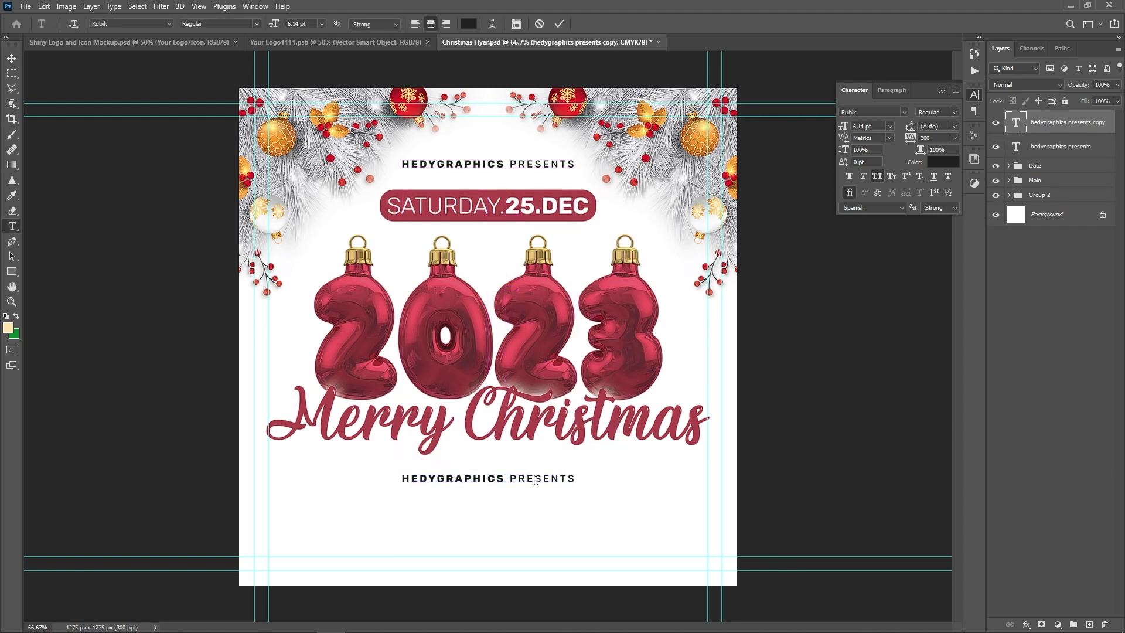
left_click(536, 484)
key("ctrl+a")
type("SPEC")
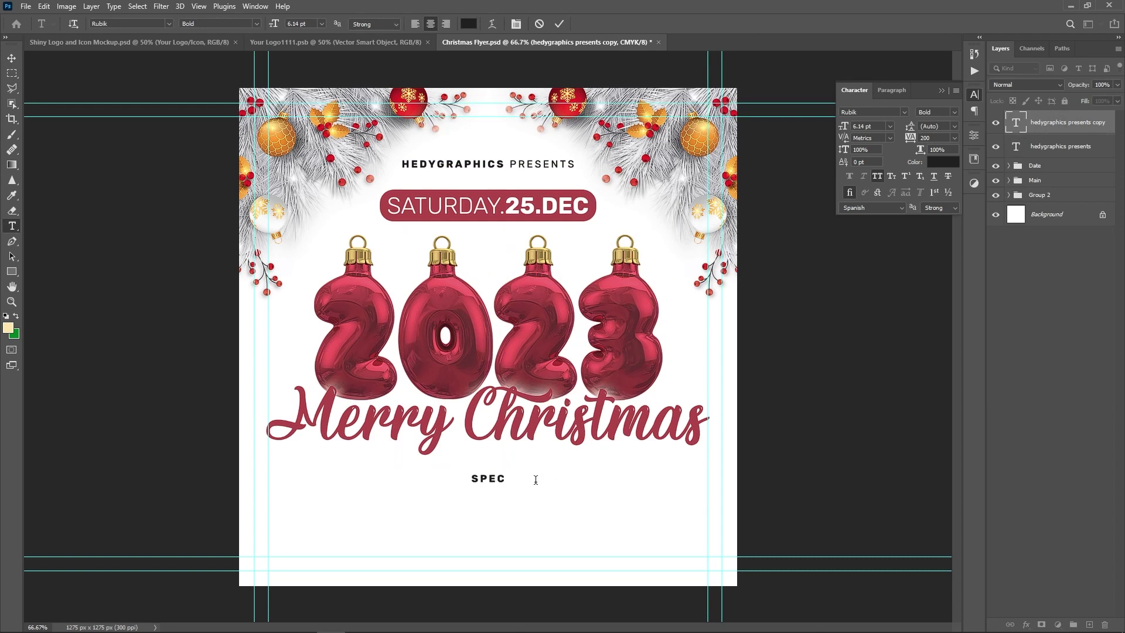
type("IAL GUESTS")
key("BackSpace")
key("ctrl+Return")
key("v")
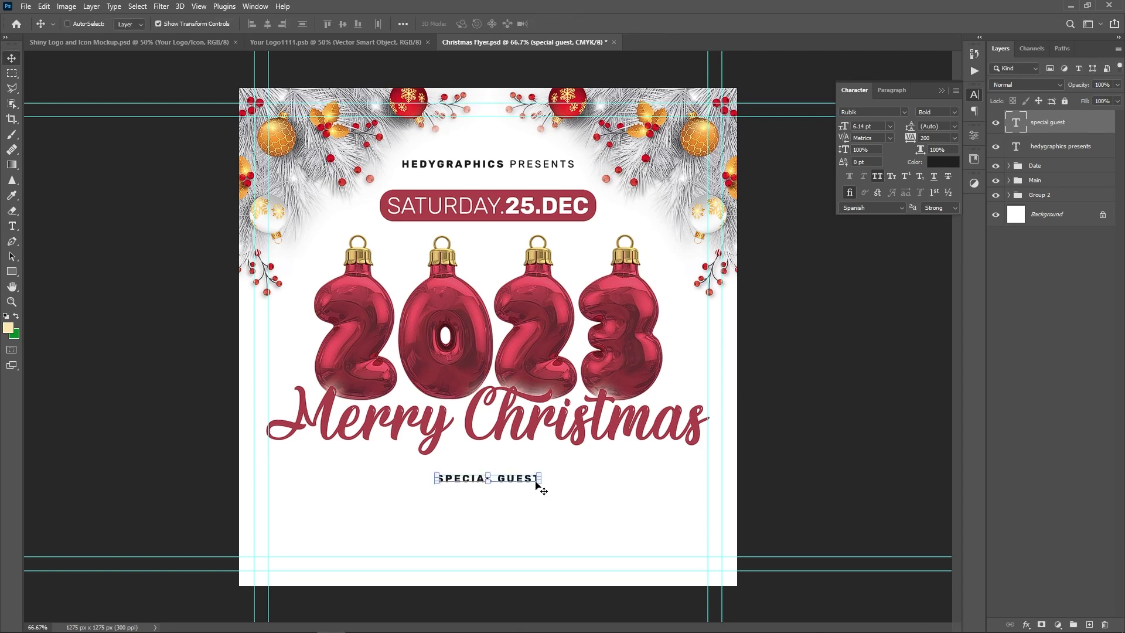
- Duplicate the special guest line twice below itself and replace the lowest copy's text with "FREE ENTRY - FREE PARKING - FREE DRINKS"
left_click_drag(560, 478, 563, 517)
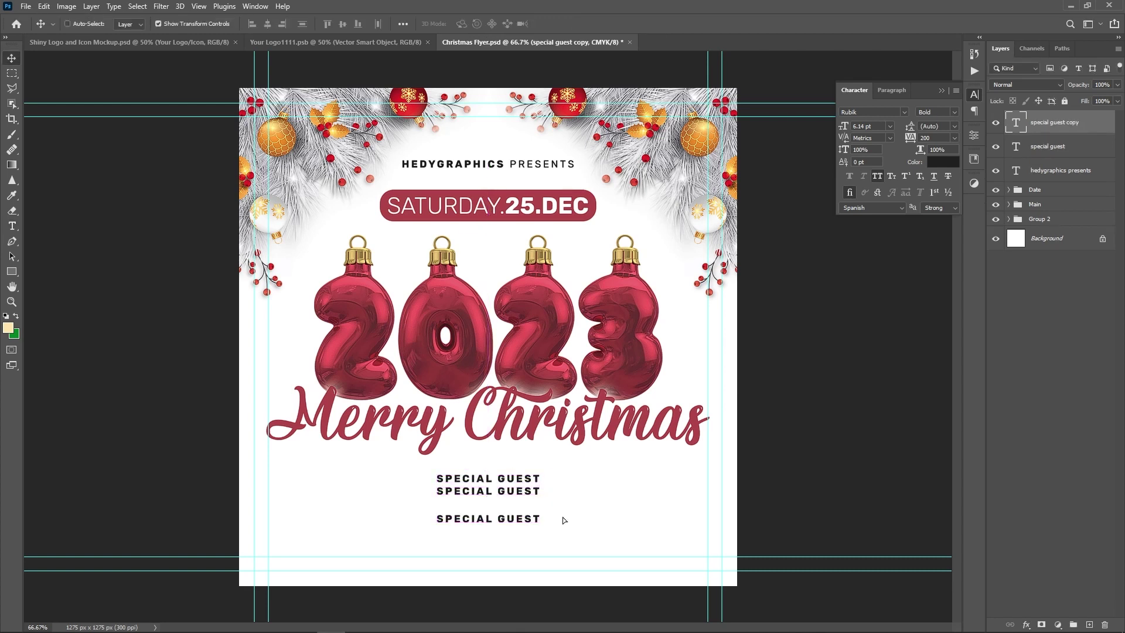
key("t")
left_click(532, 517)
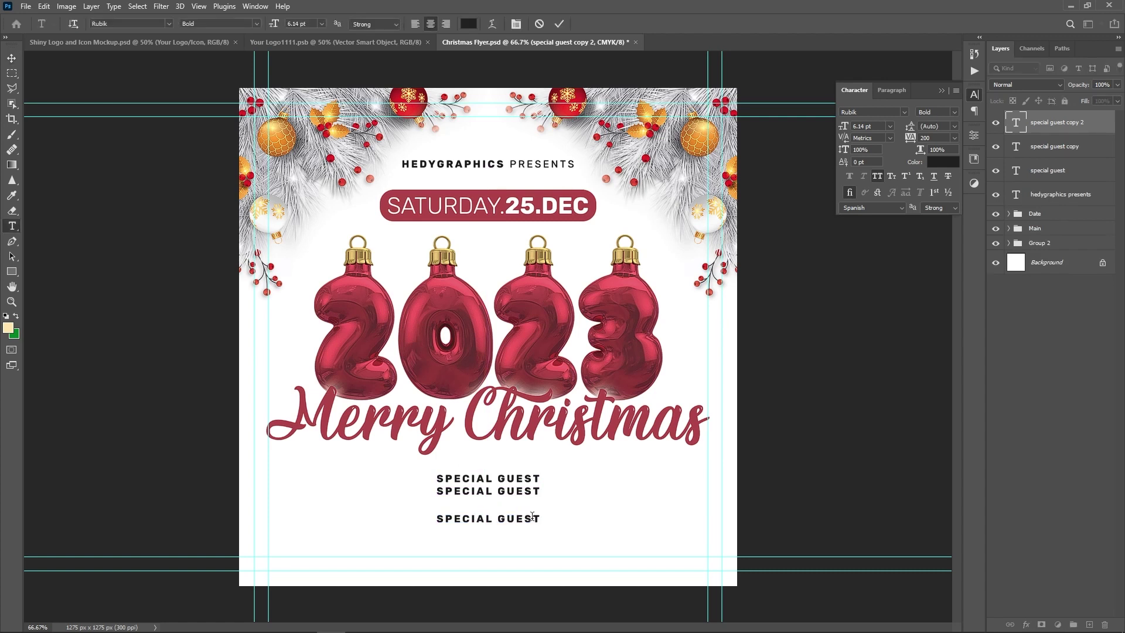
key("ctrl+a")
type("FREE -")
key("BackSpace")
type("ENTRY - FREE")
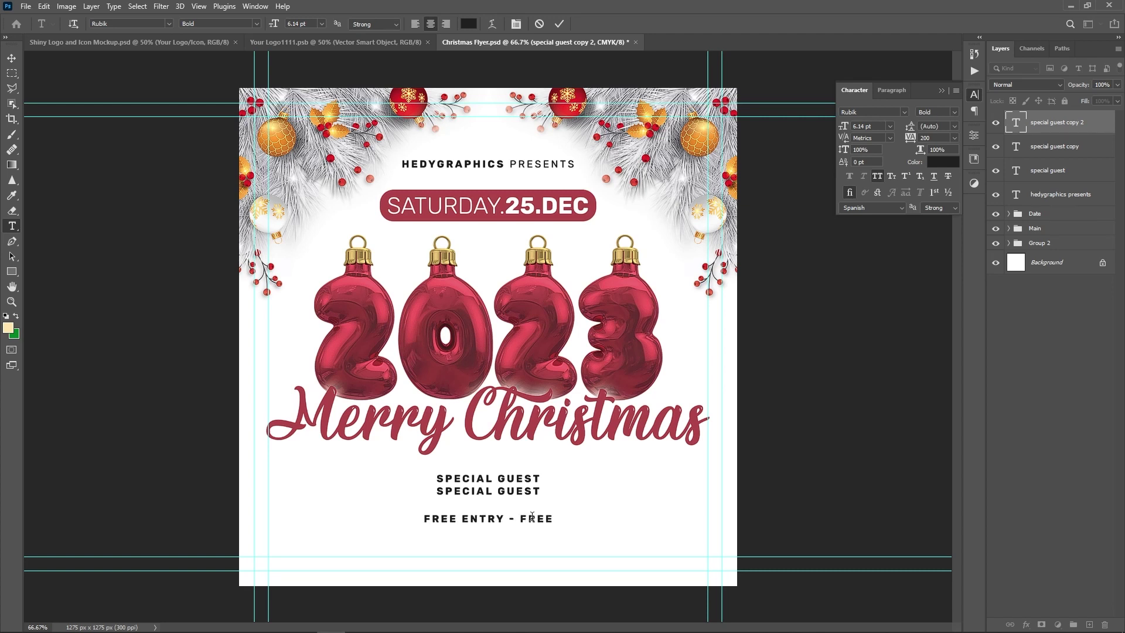
type("PA")
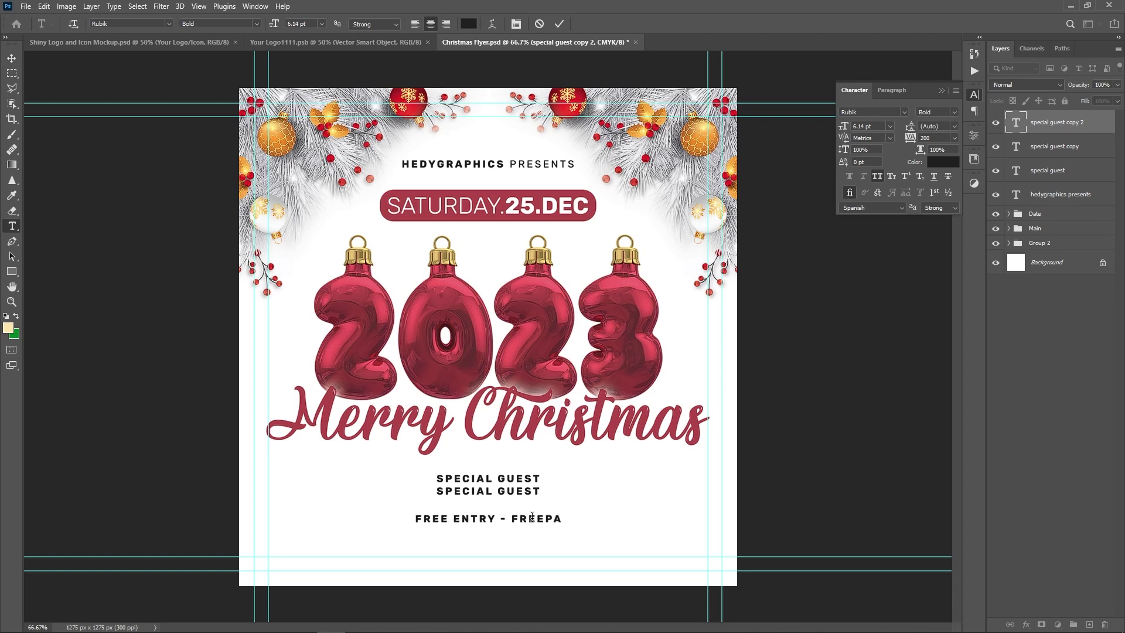
key("BackSpace")
key("BackSpace")
type("PARKIN")
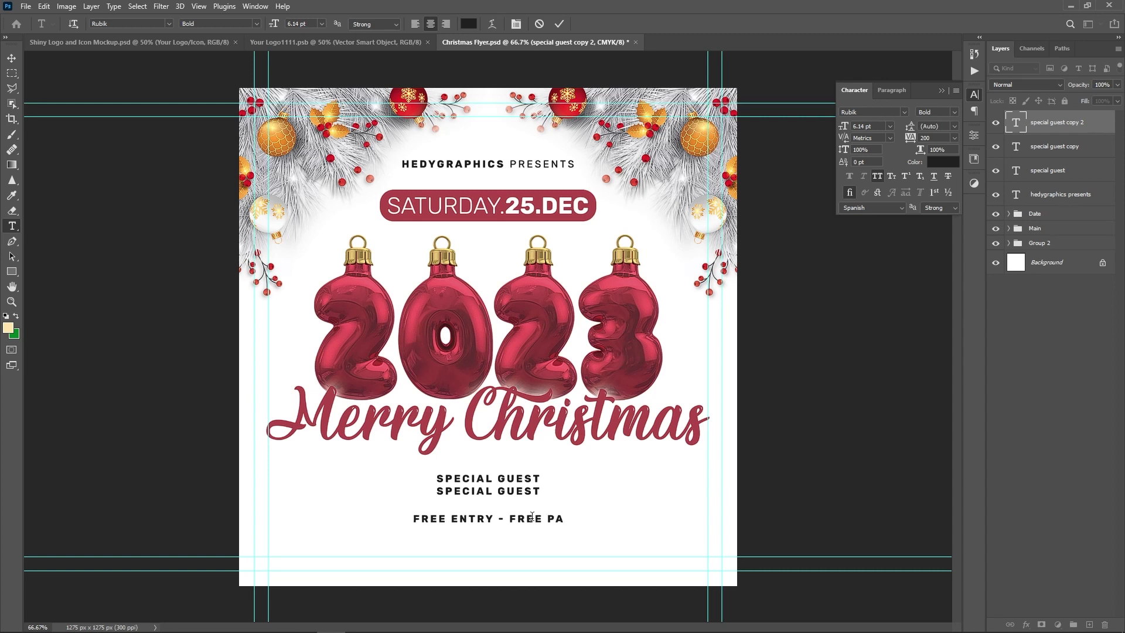
type("G -")
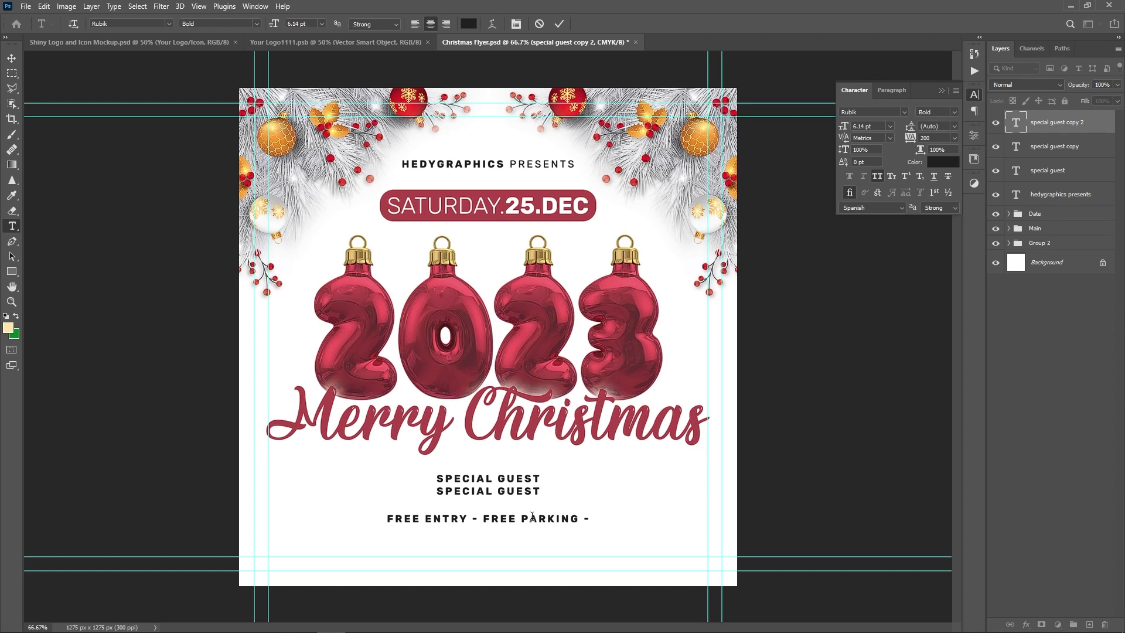
type(" FREE")
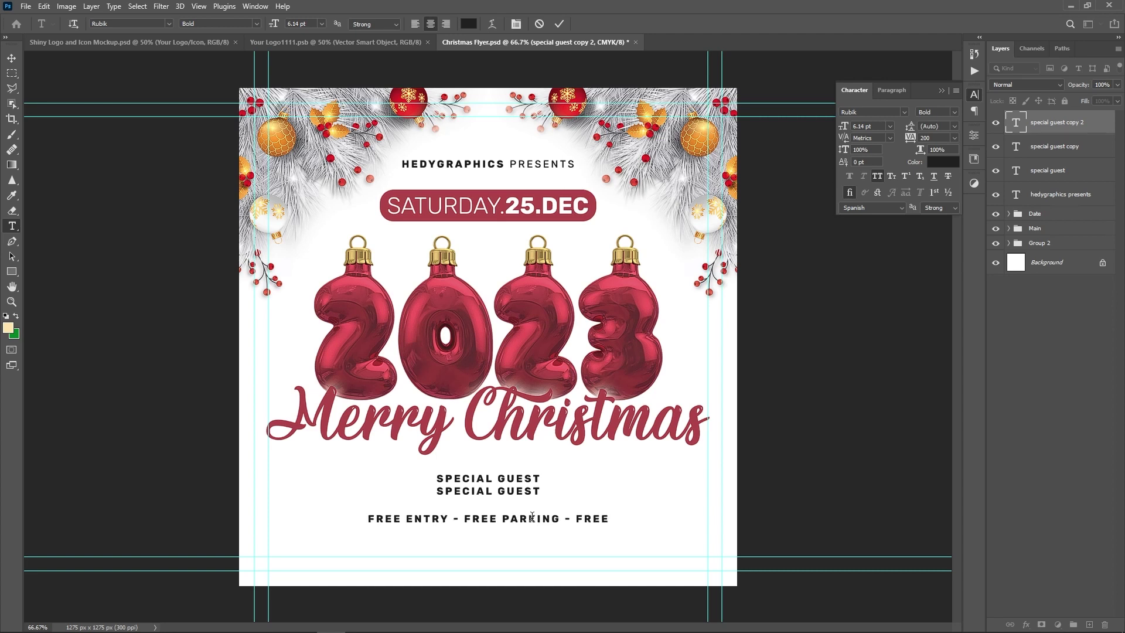
type(" DRIN")
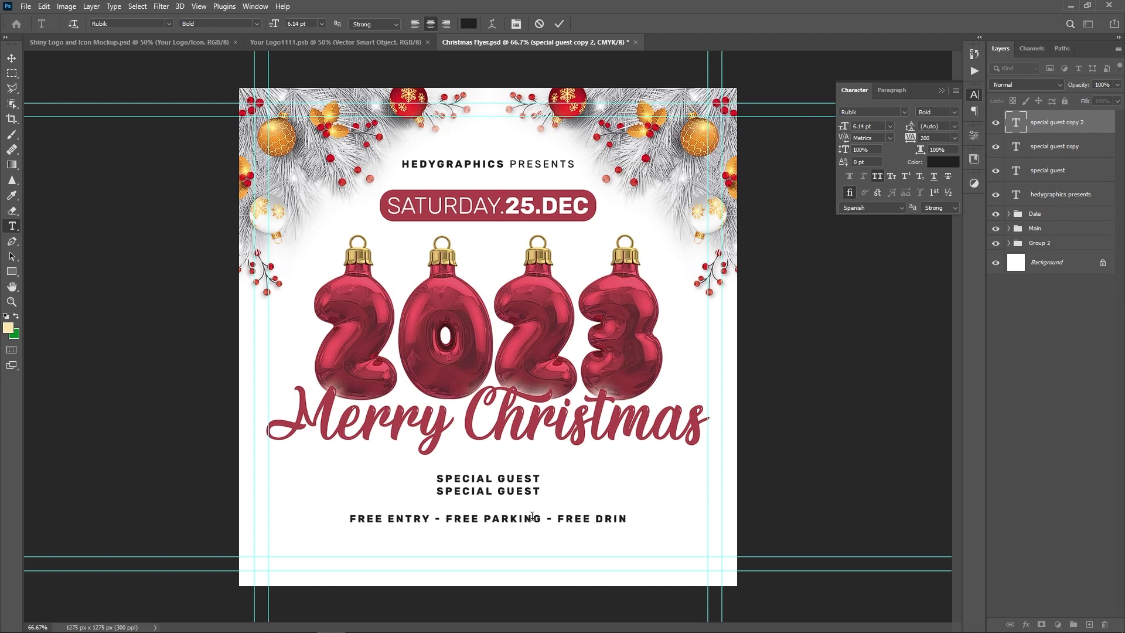
type("KS")
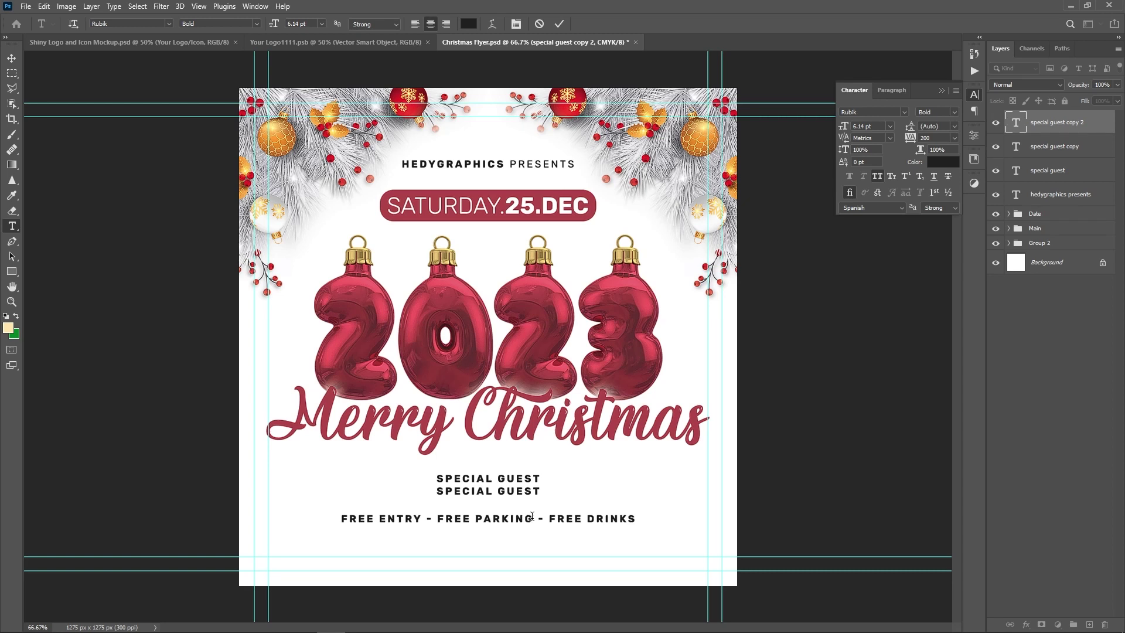
- Add a second line with the venue's street address beneath the free entry text
key("Return")
type("123")
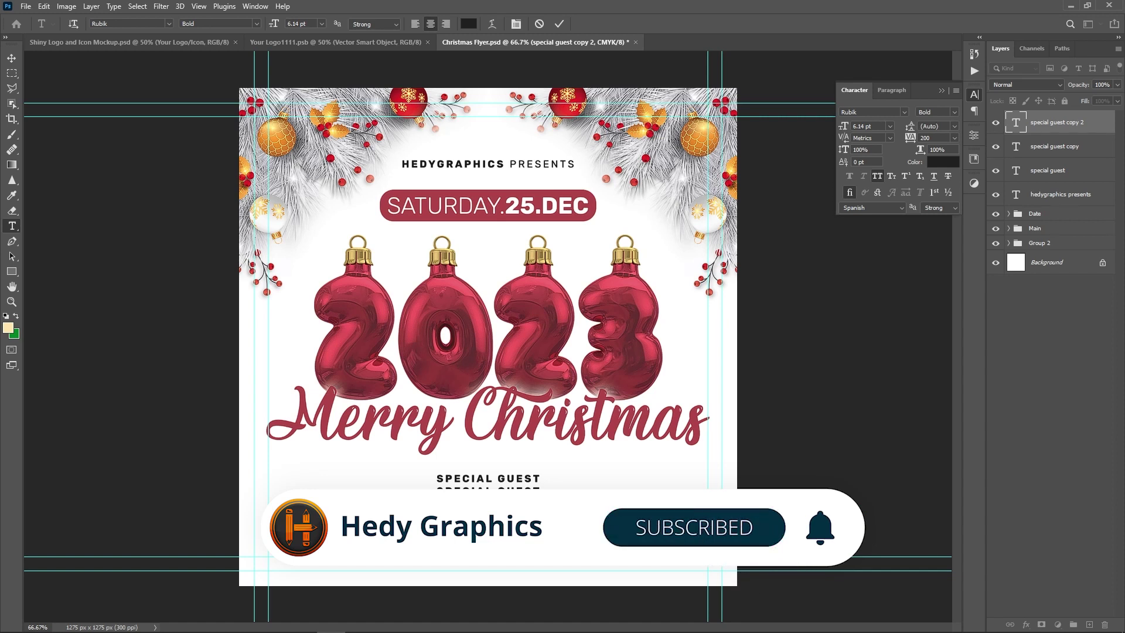
type("RD STREET SA")
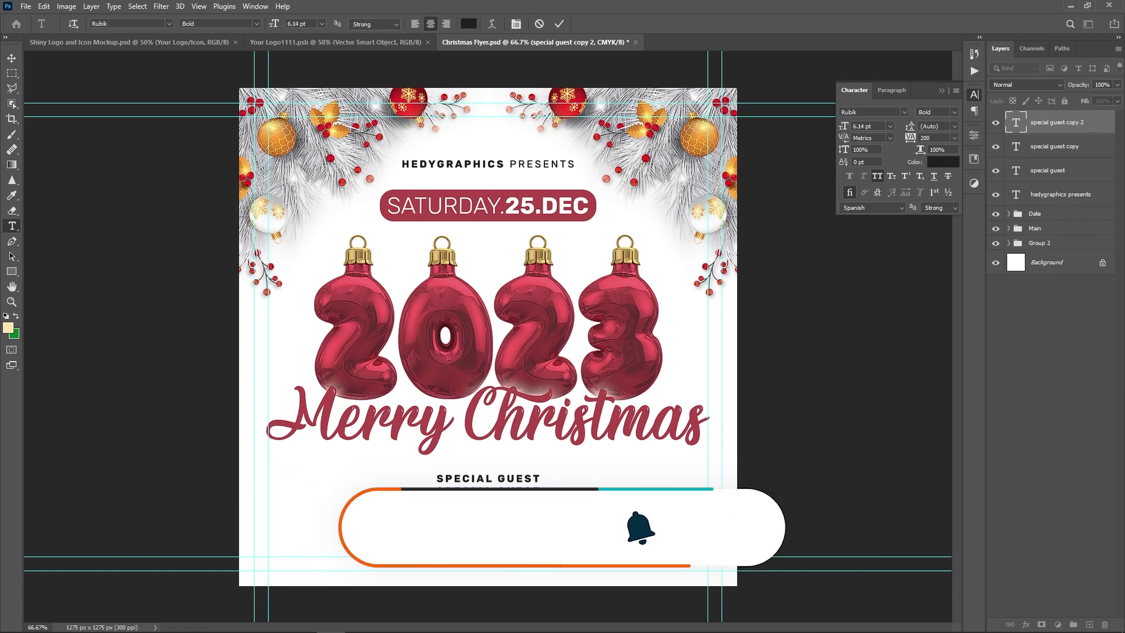
type("RASOTA")
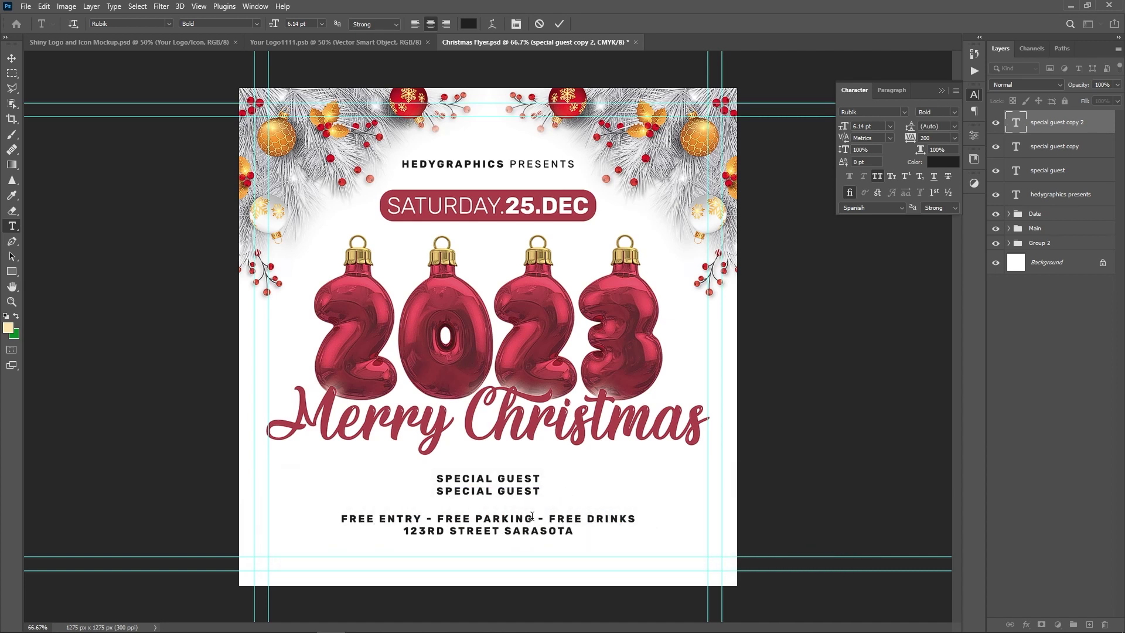
type(", FLO")
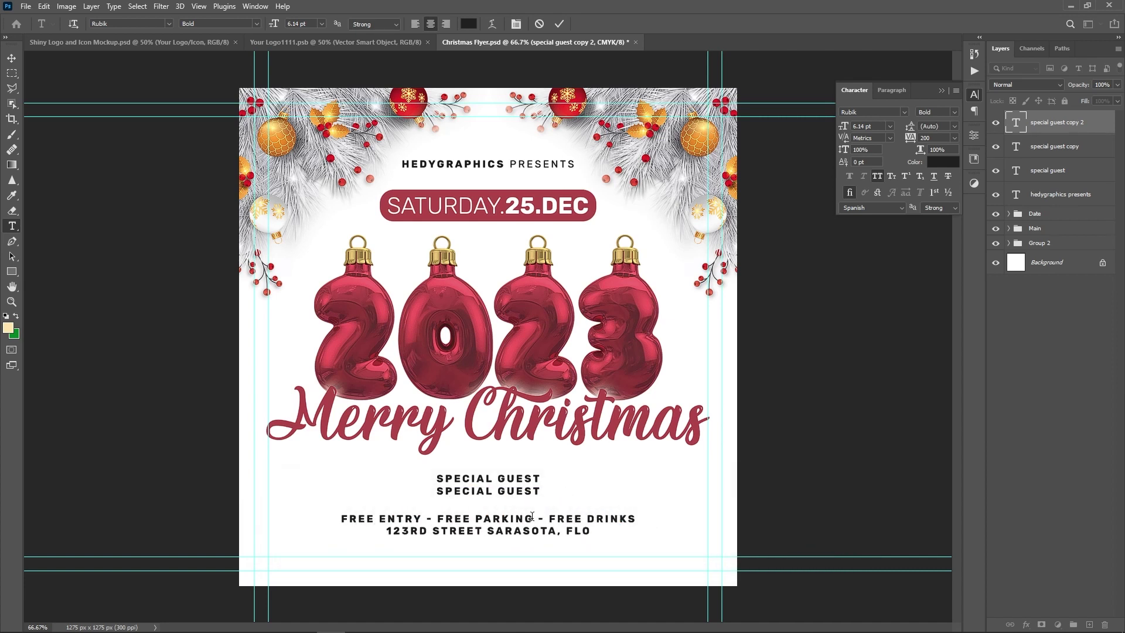
type("RIDA")
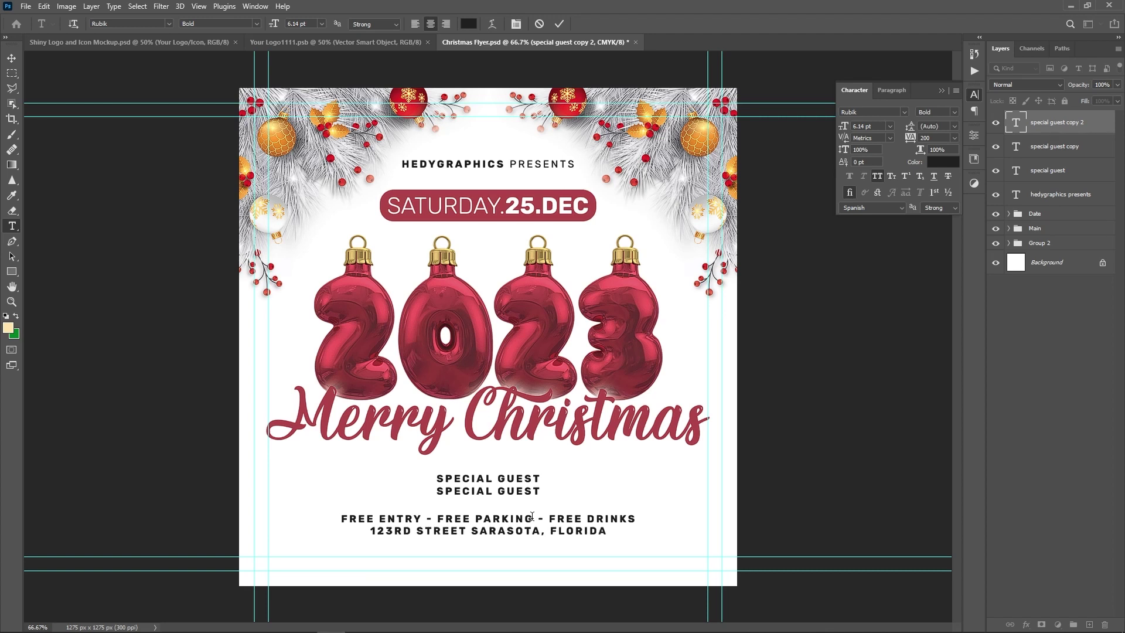
type(" 123")
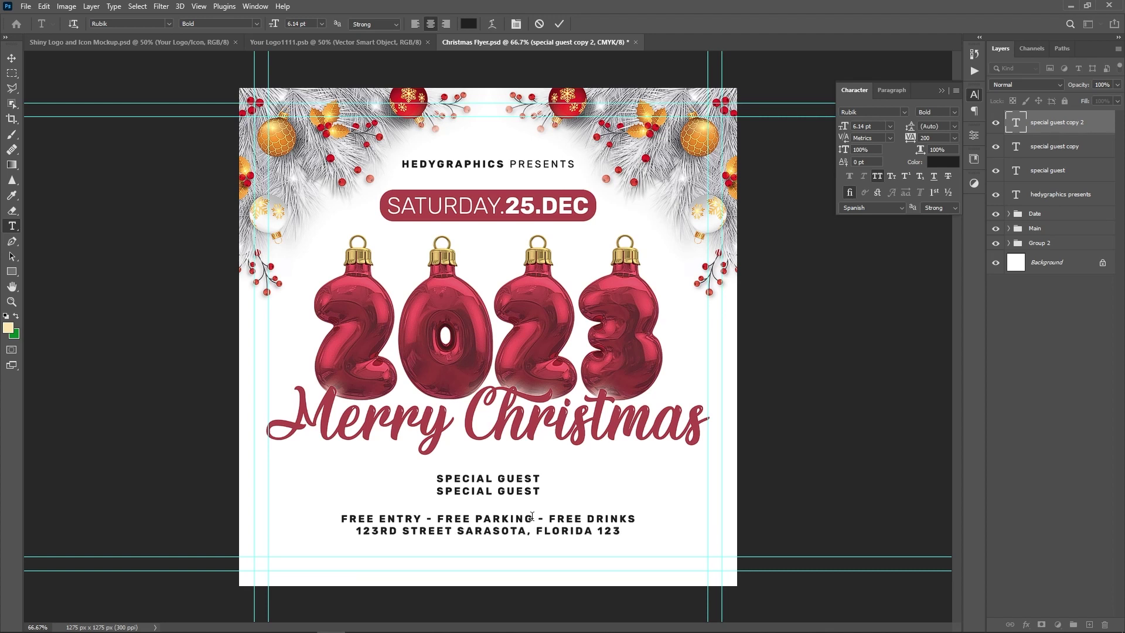
key("ctrl+Return")
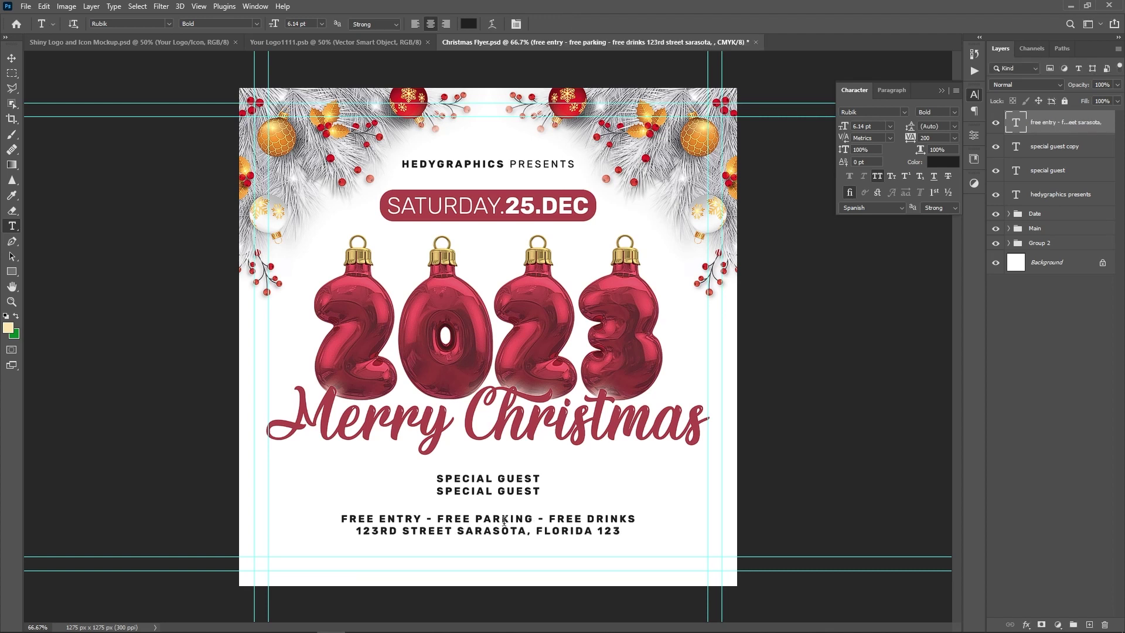
key("ctrl")
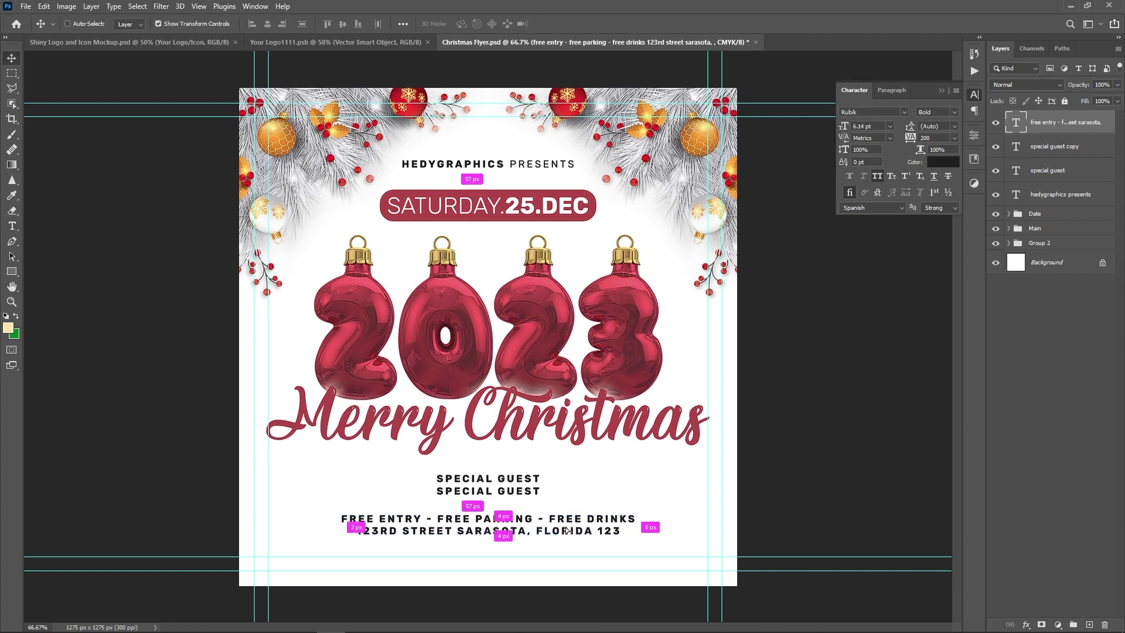
left_click_drag(566, 530, 567, 554, "ctrl+alt")
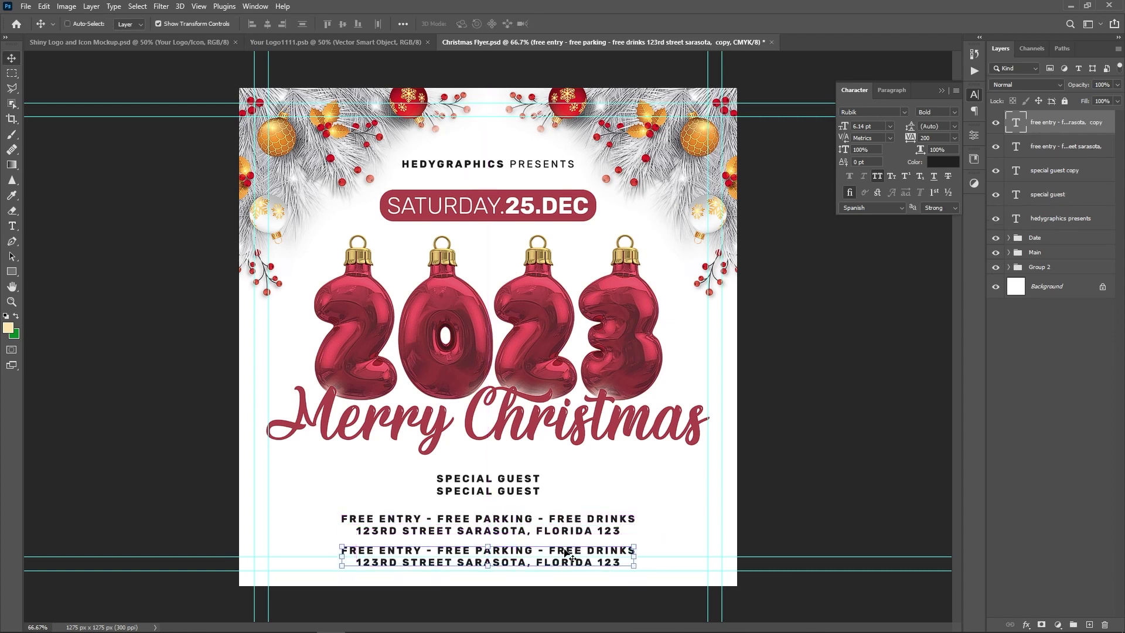
left_click(567, 554)
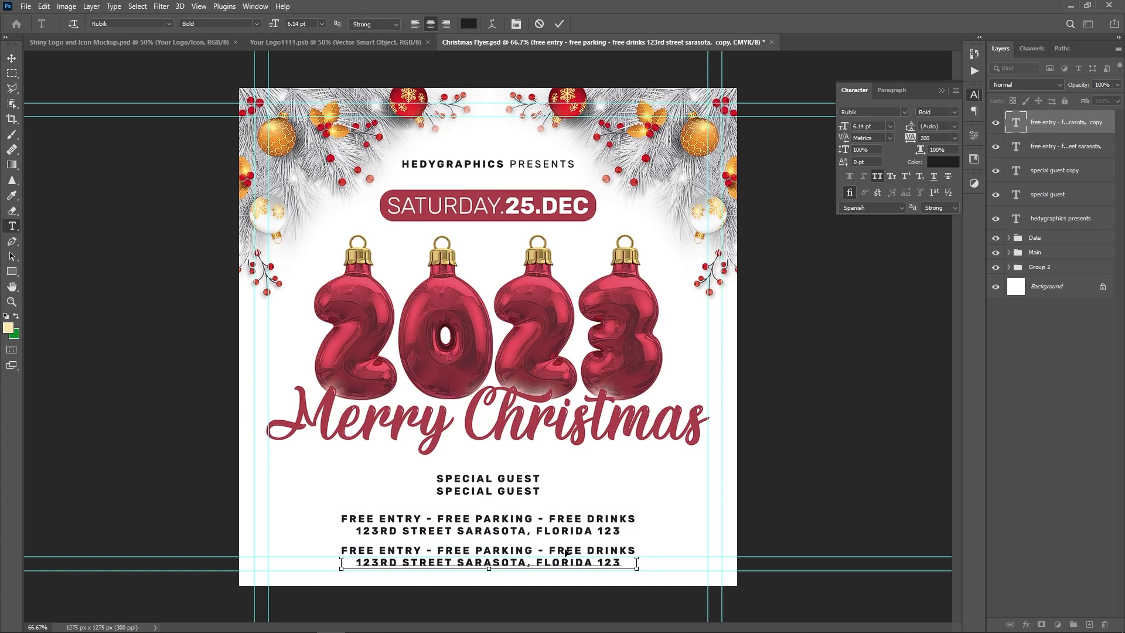
triple_click(565, 552)
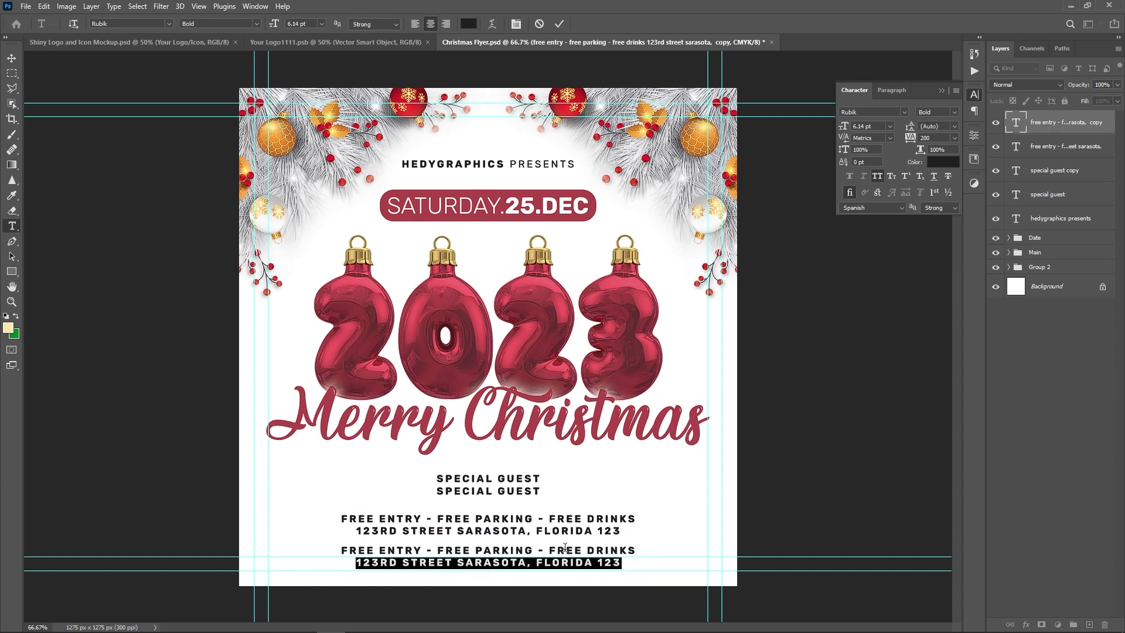
key("ctrl+a")
type("MORE IN")
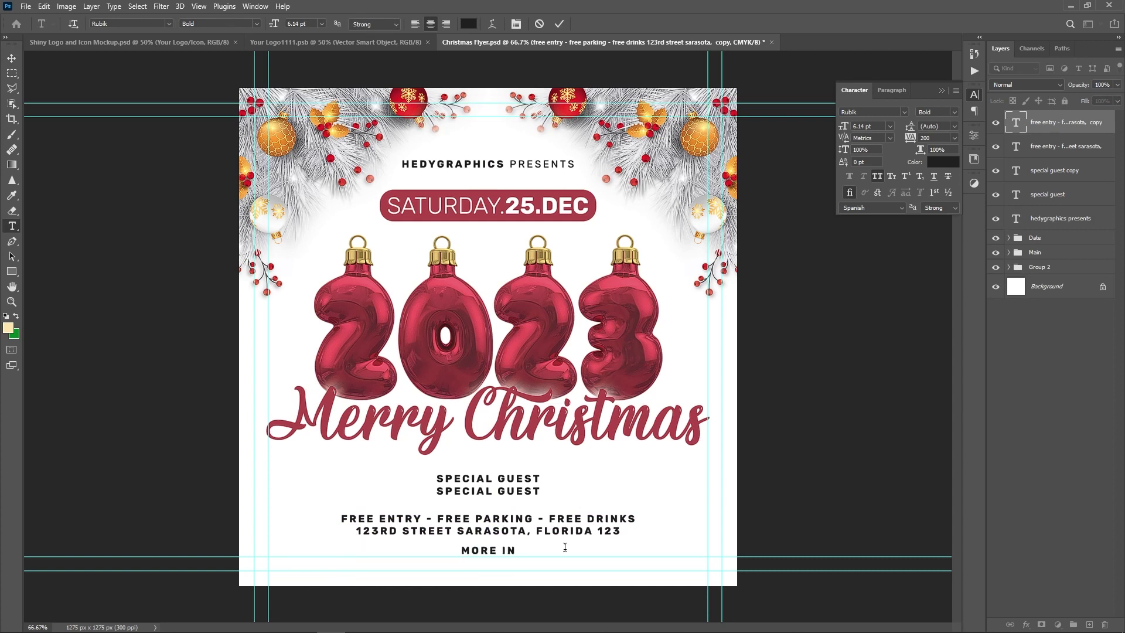
type("FORMATIO")
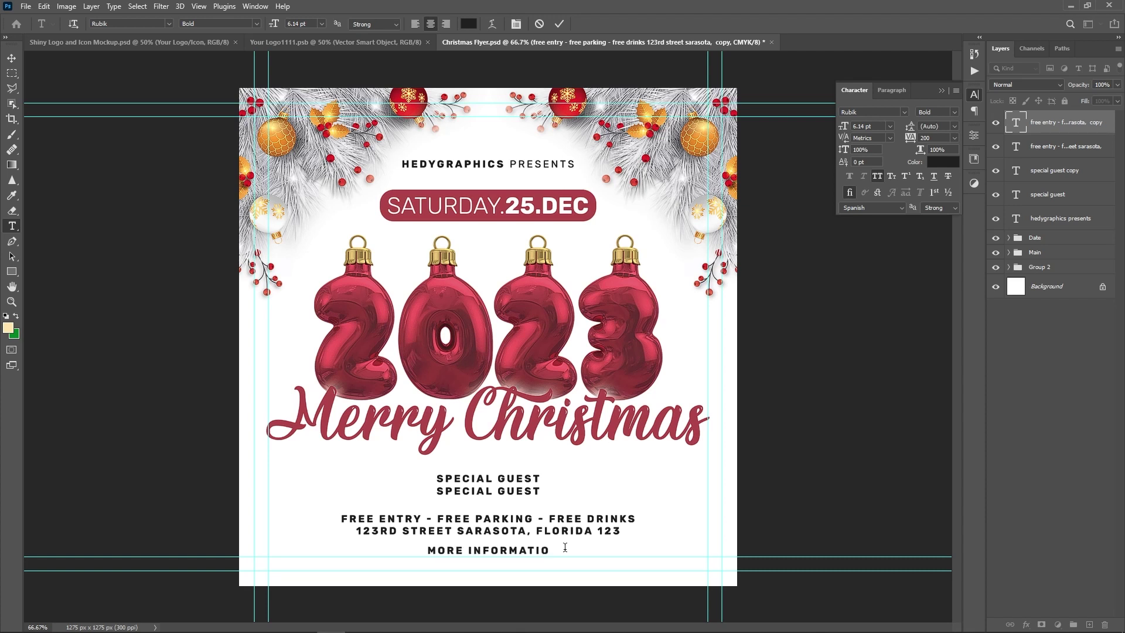
type("N www")
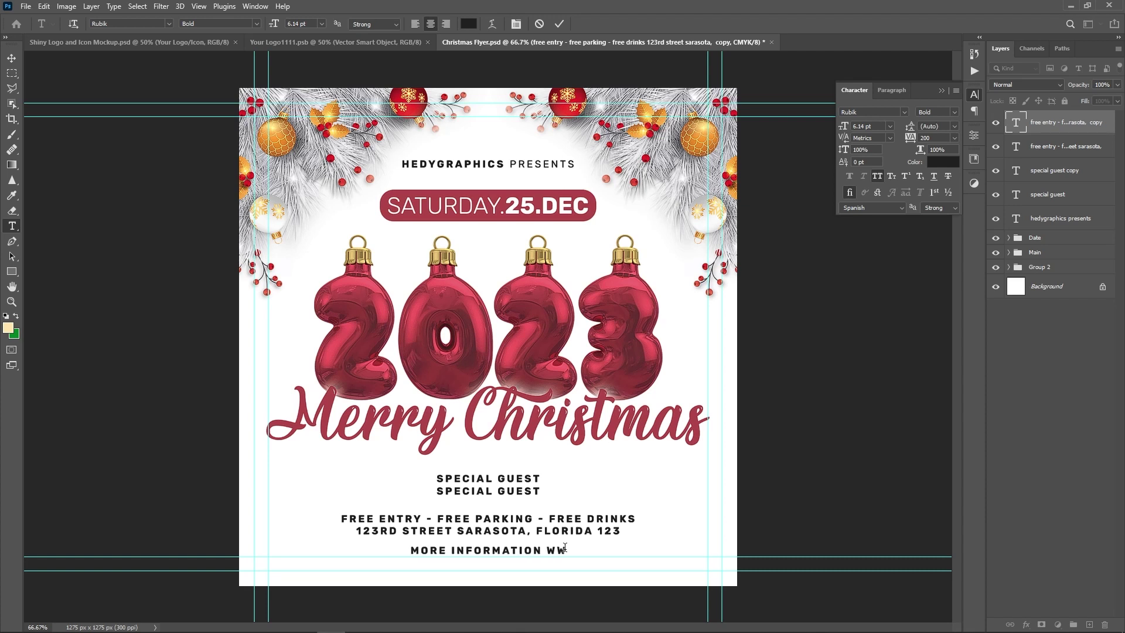
type(".")
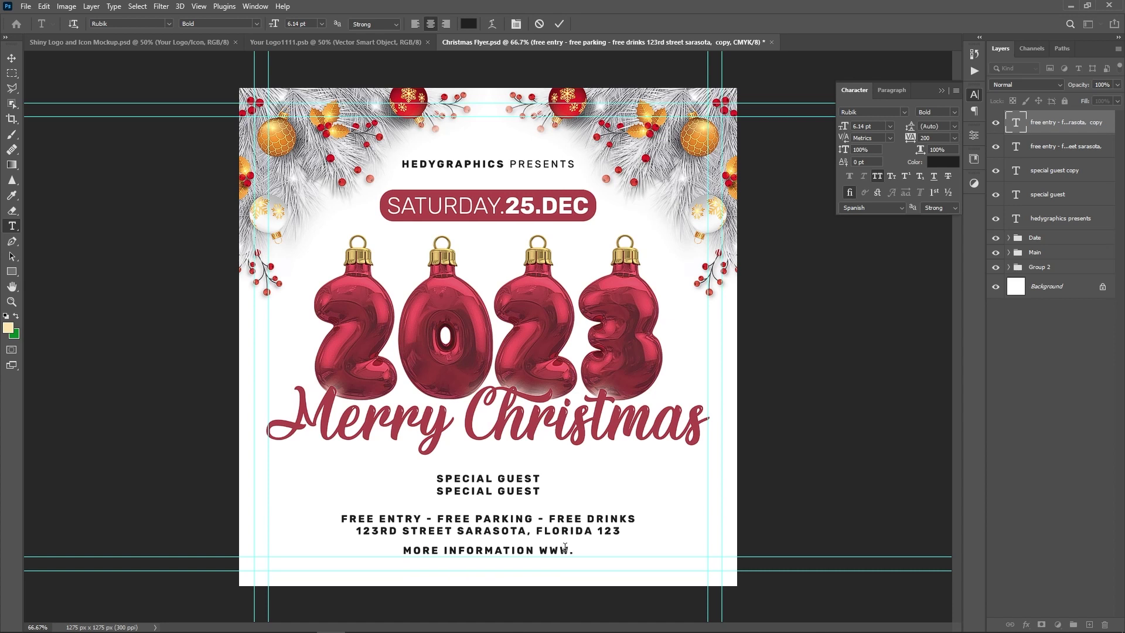
type("hedygrap")
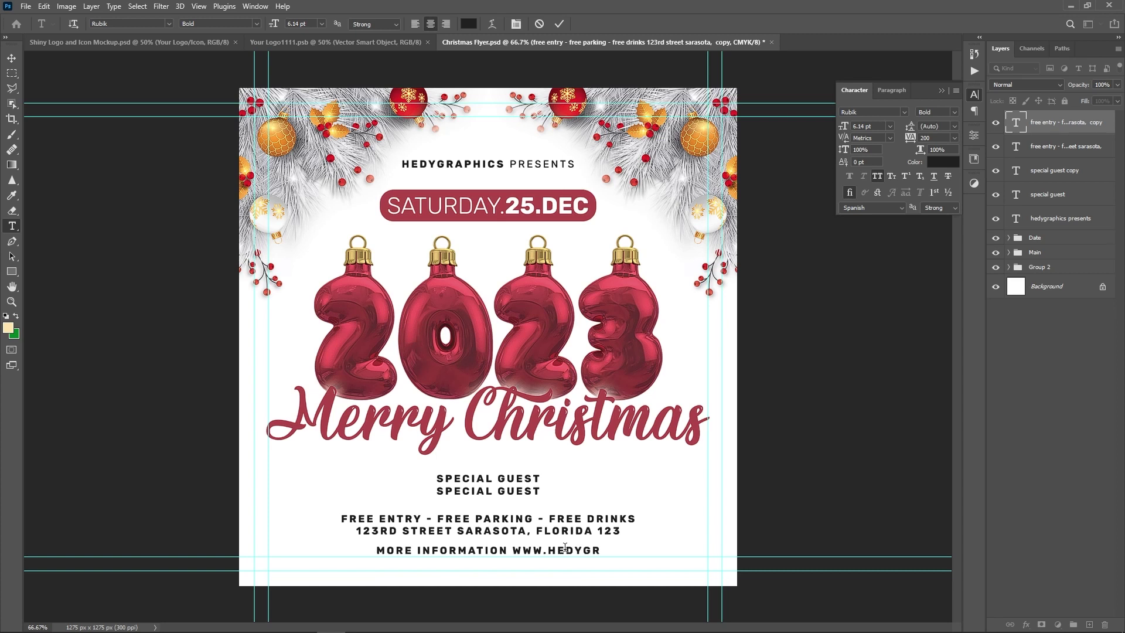
type("hics")
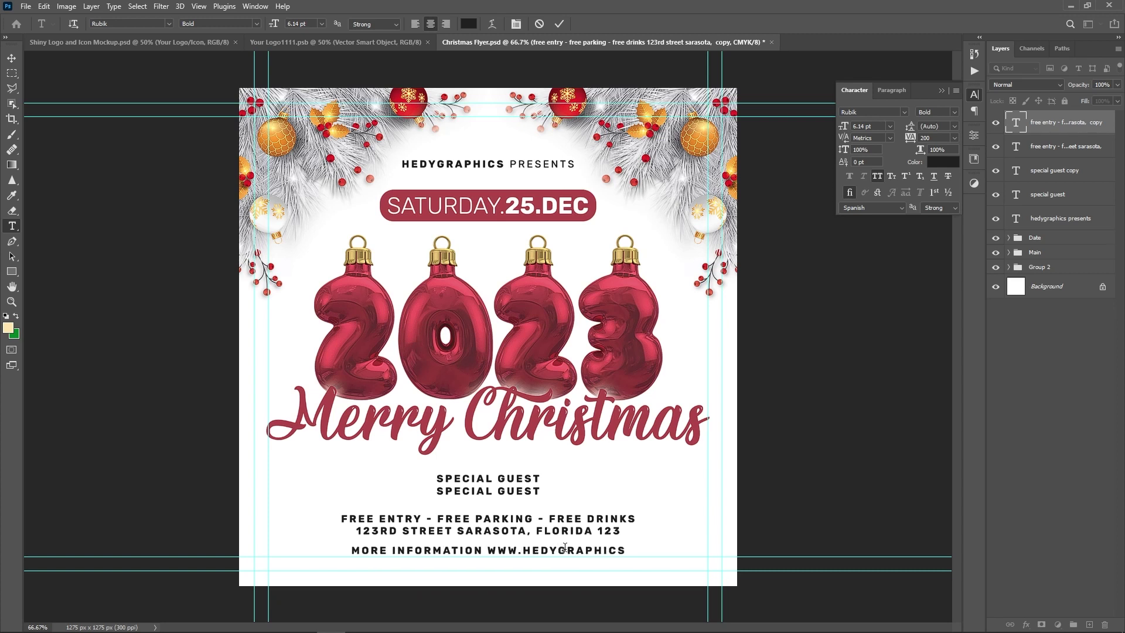
type(".com")
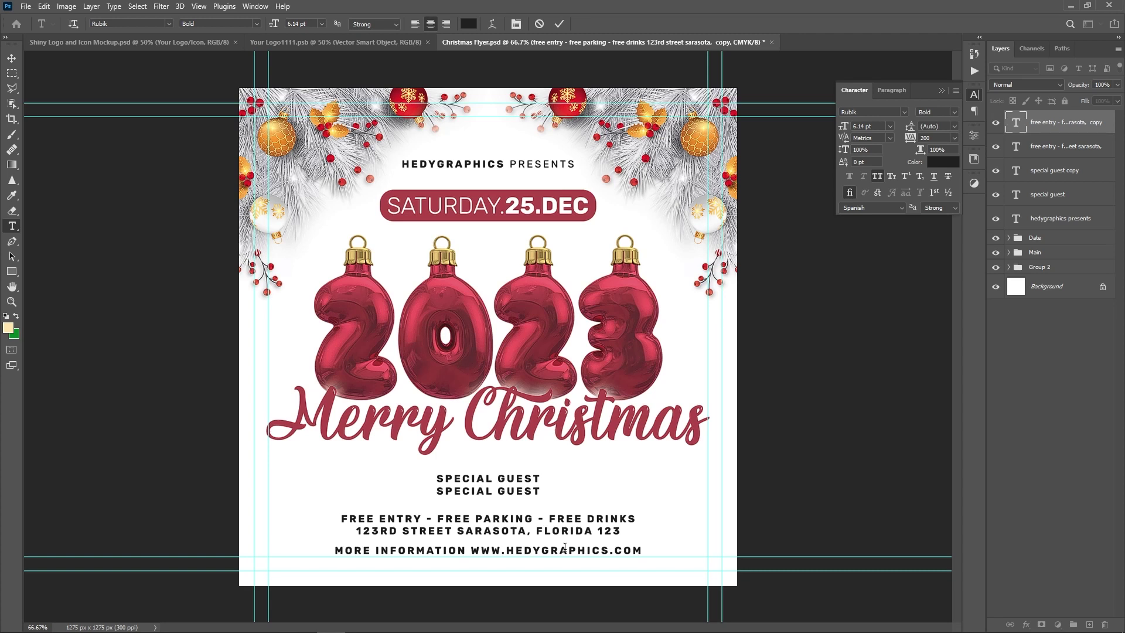
key("ctrl+Return")
key("v")
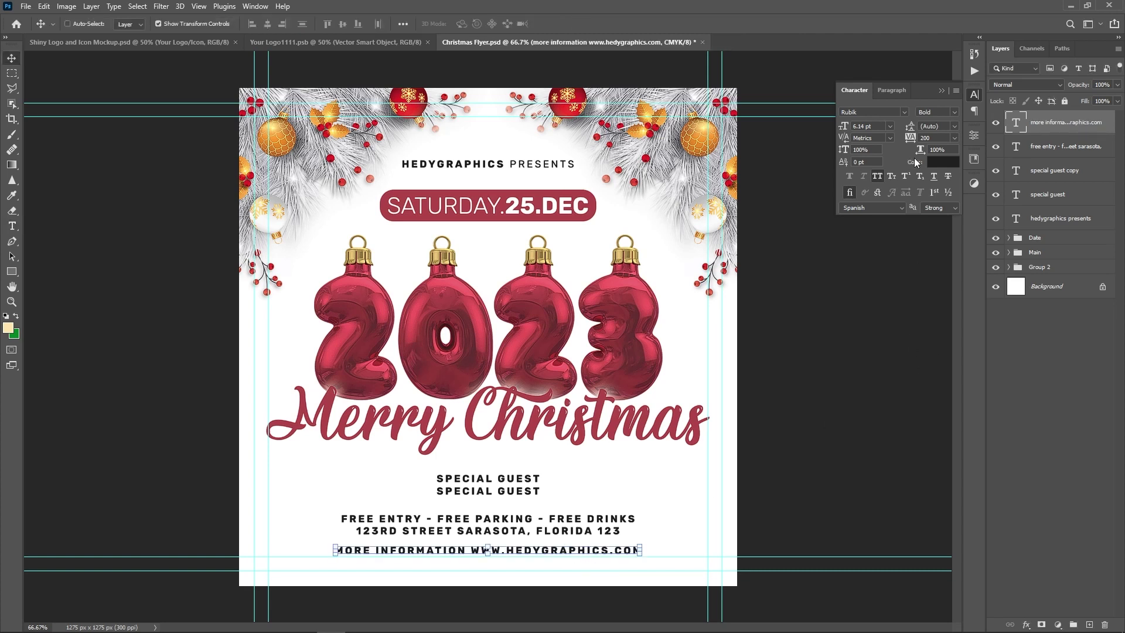
- Set the more information line's font style to Medium and its tracking to 530
left_click(955, 112)
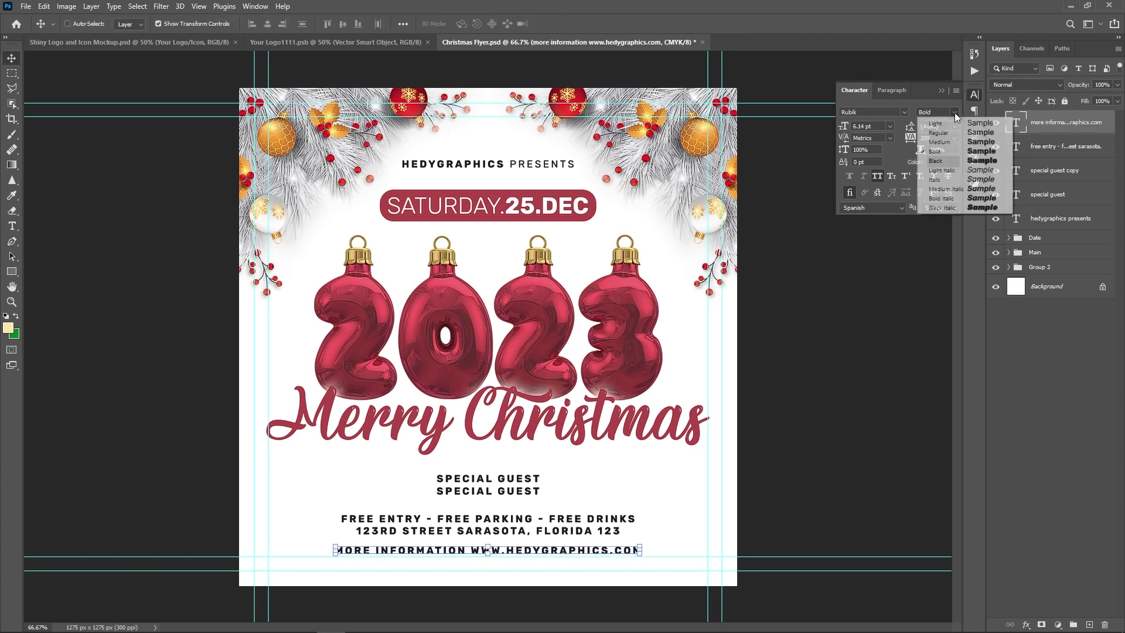
left_click(945, 144)
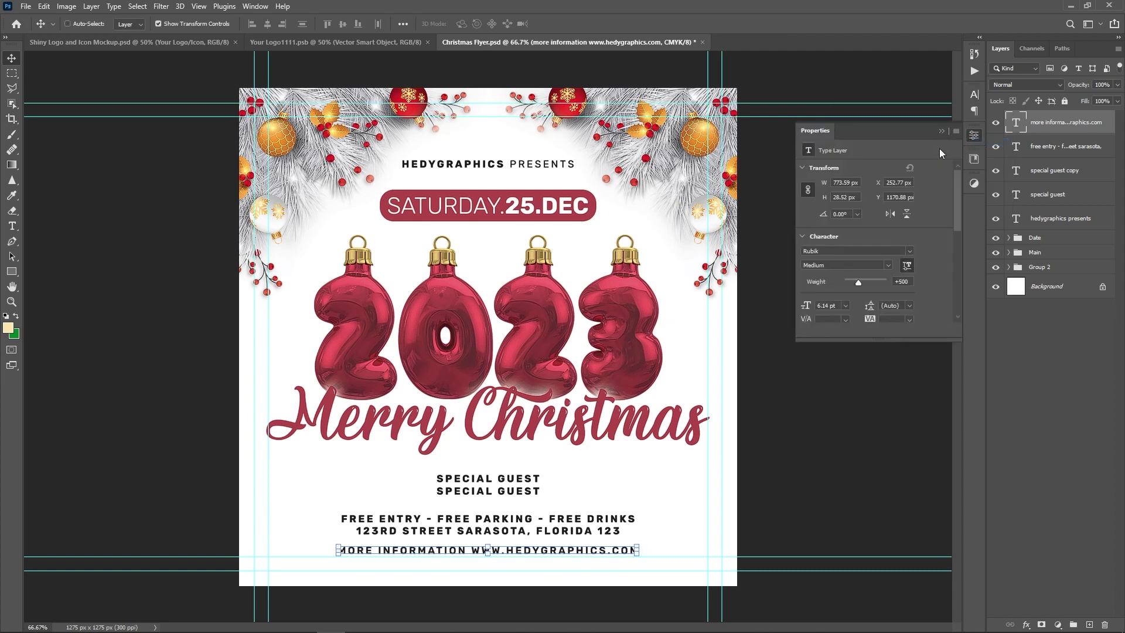
left_click(978, 91)
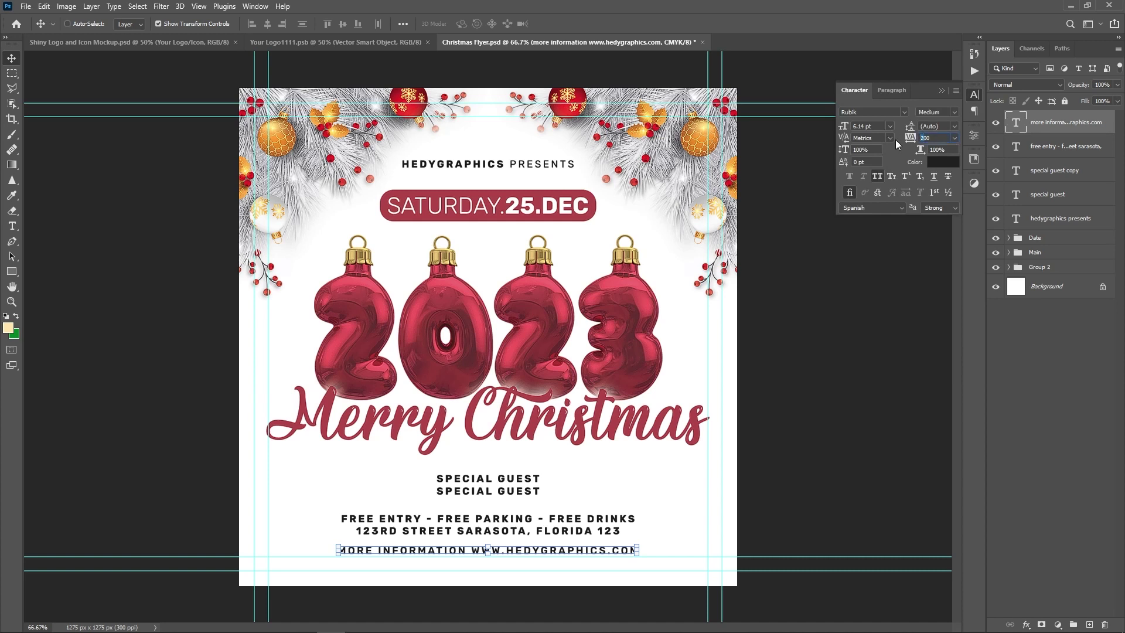
key("Return")
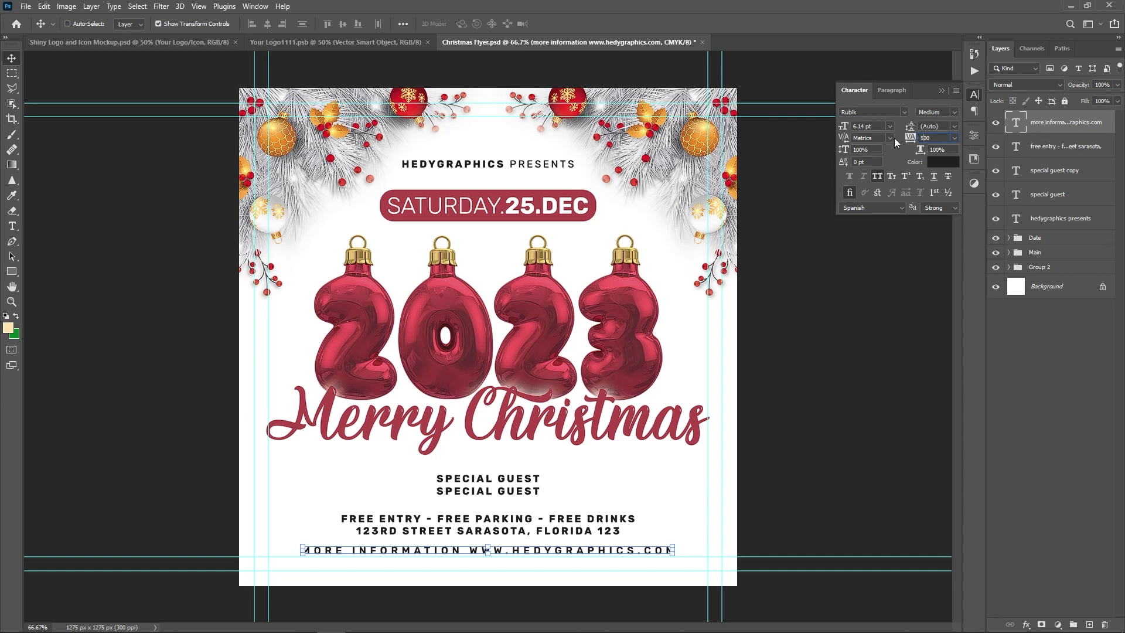
key("Return")
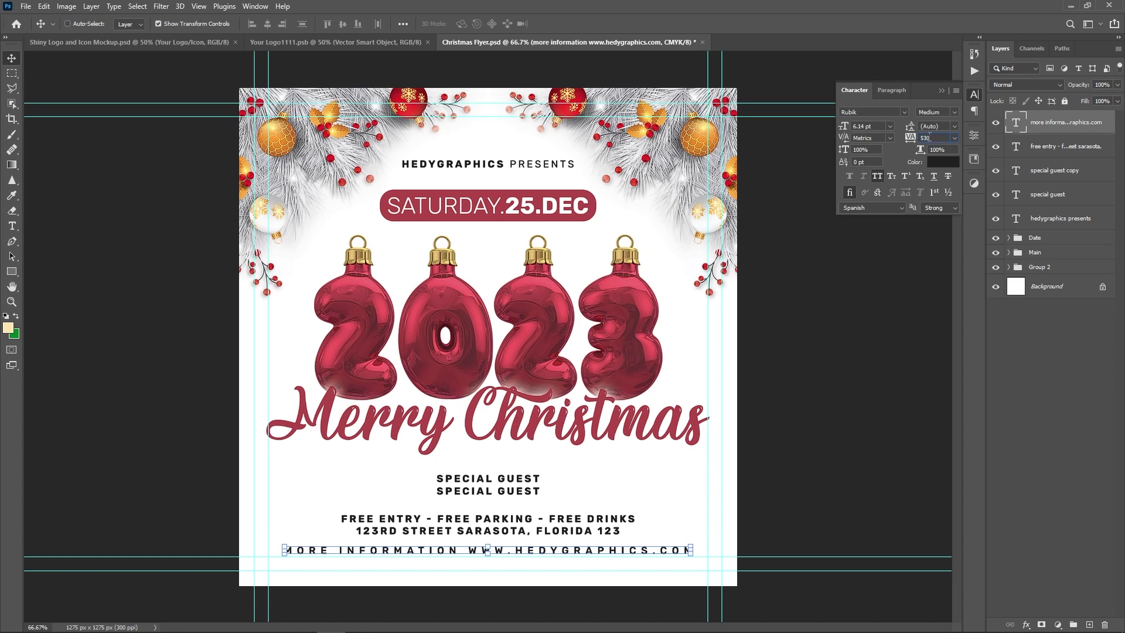
key("Return")
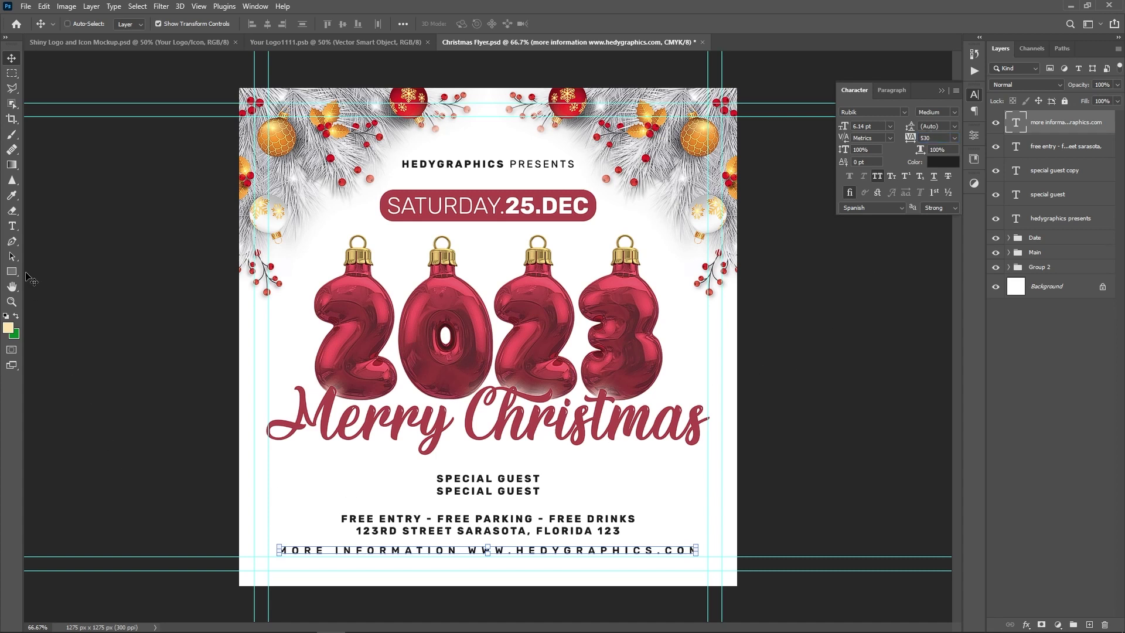
- Draw a crimson rectangle without stroke, about 1306 by 45 px, across the flyer's full width and place it behind the more information line
left_click(11, 271)
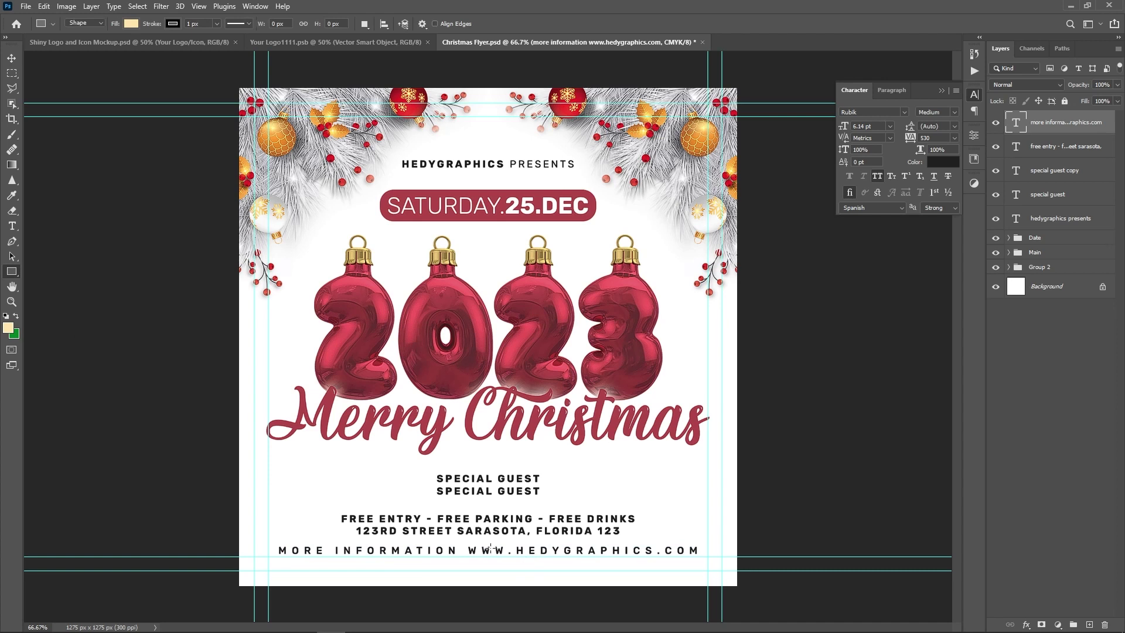
left_click_drag(493, 548, 745, 552)
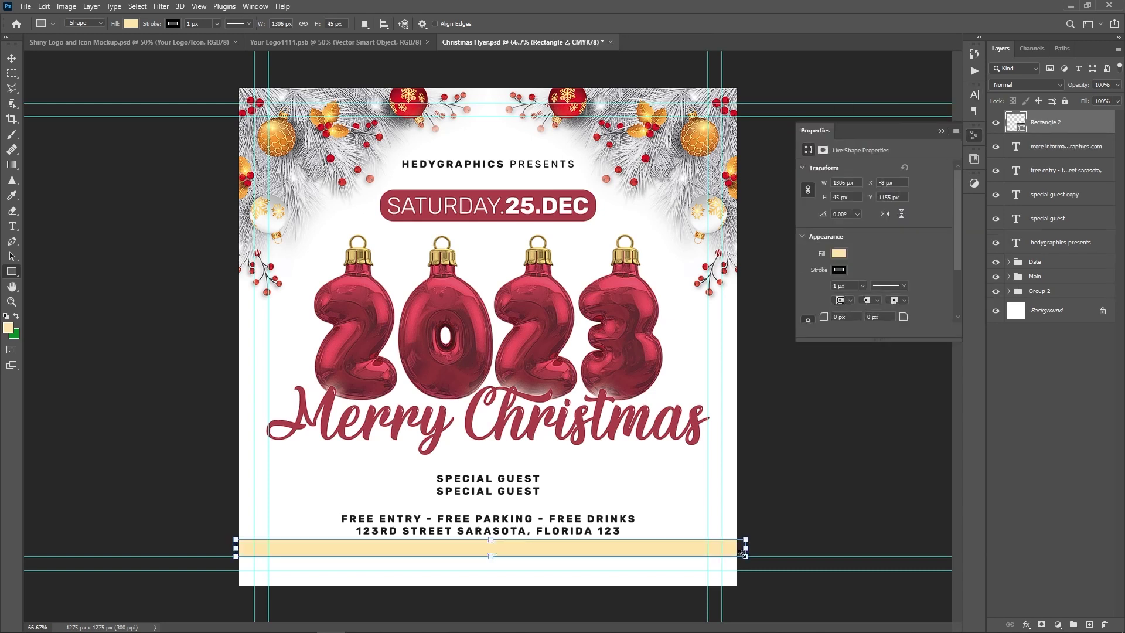
left_click(838, 270)
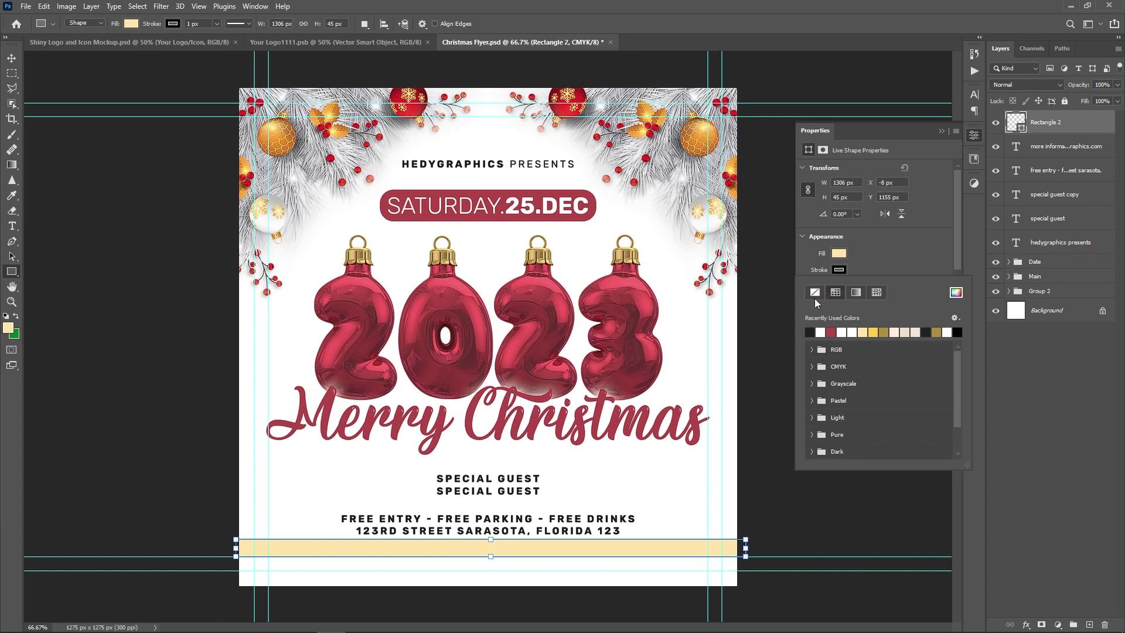
left_click(816, 292)
left_click(840, 254)
left_click(840, 254)
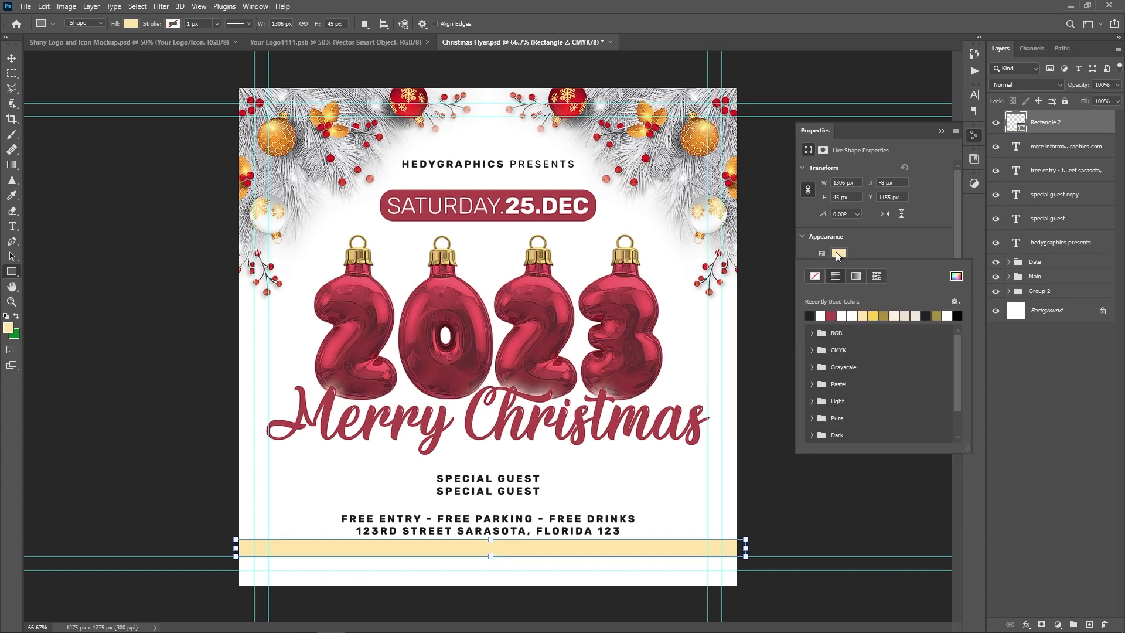
left_click(831, 315)
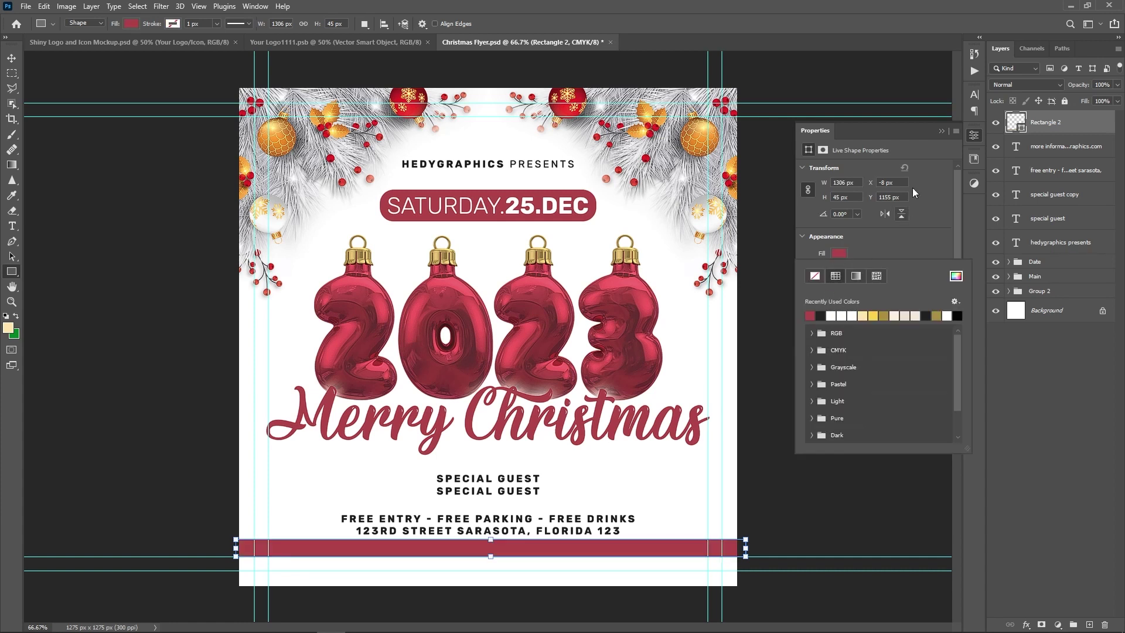
left_click(941, 128)
left_click(974, 134)
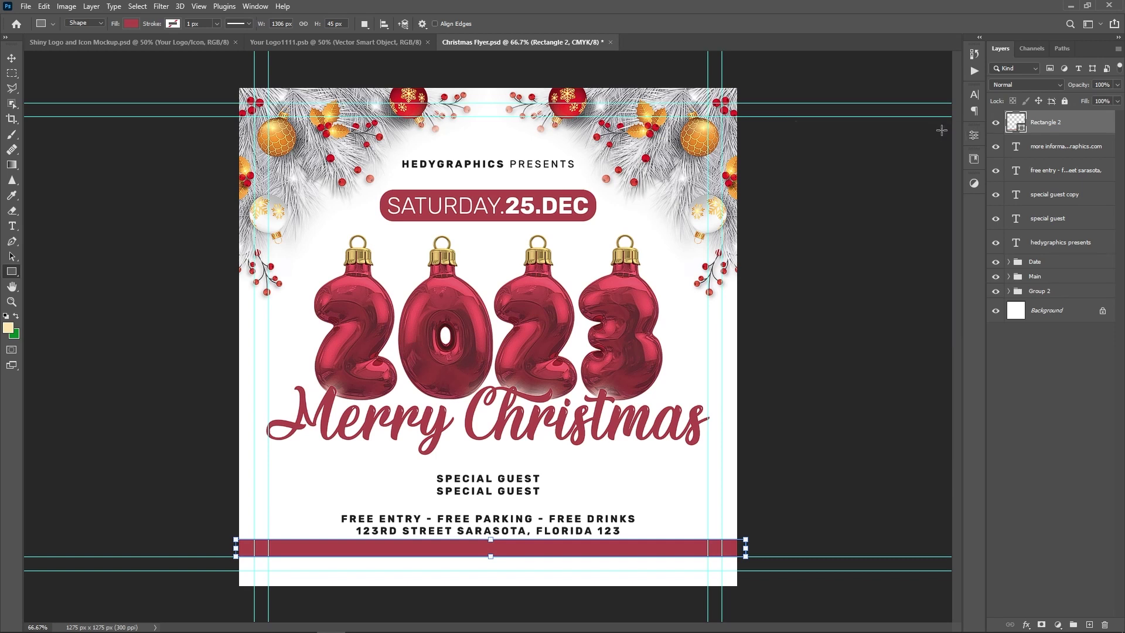
key("v")
left_click_drag(1076, 124, 1077, 157)
- Color the more information text white and nudge it slightly up within the crimson band
left_click(1076, 124)
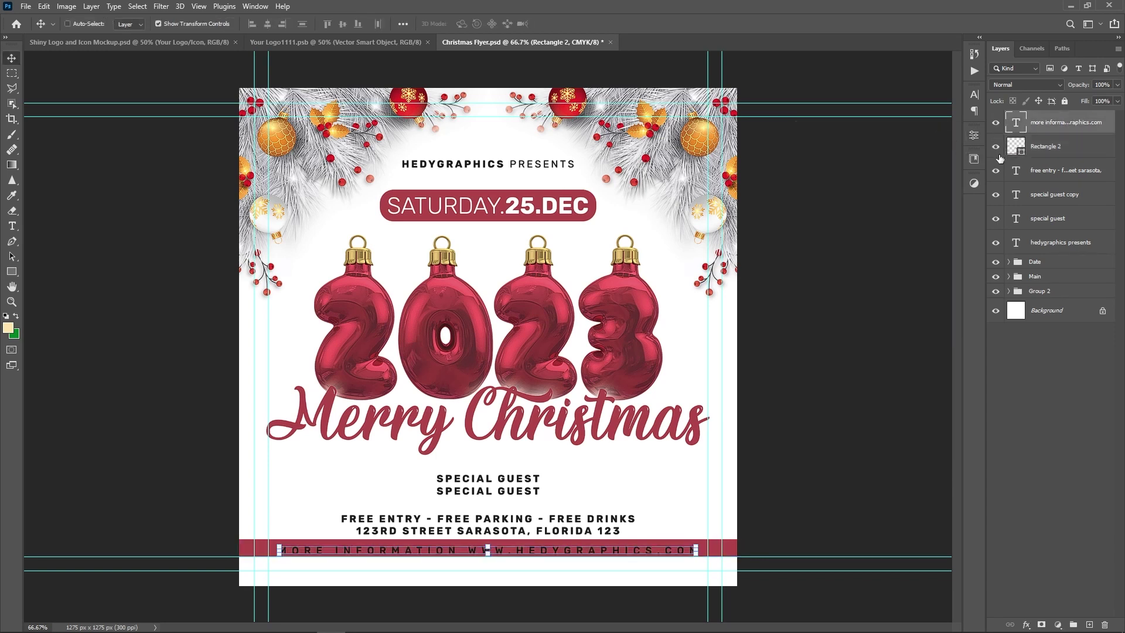
left_click(973, 95)
left_click(941, 167)
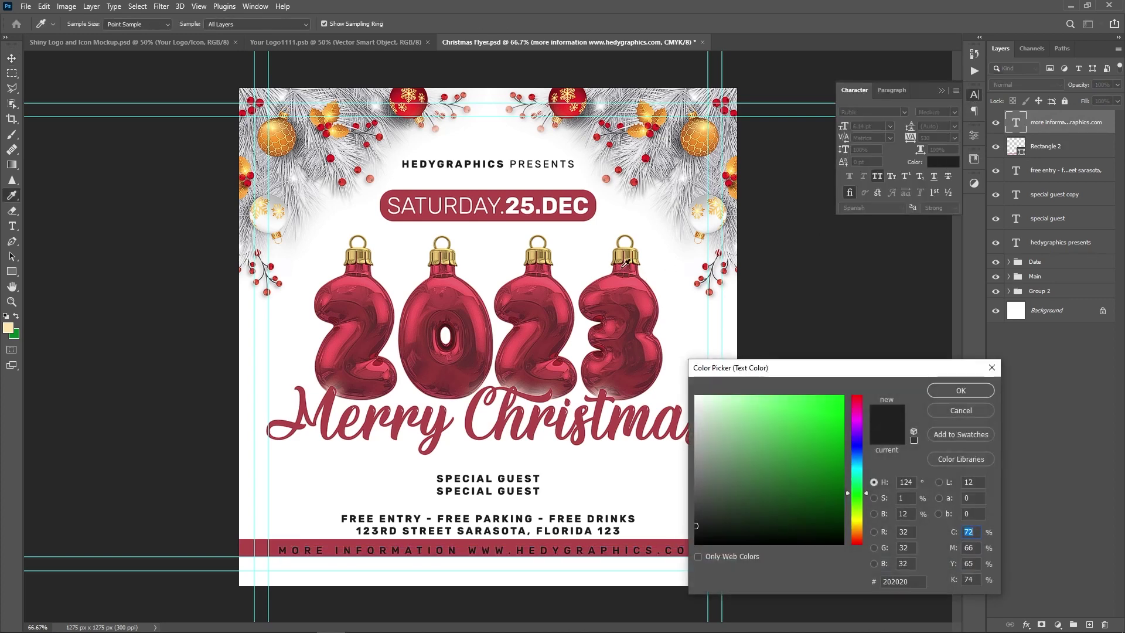
left_click(589, 243)
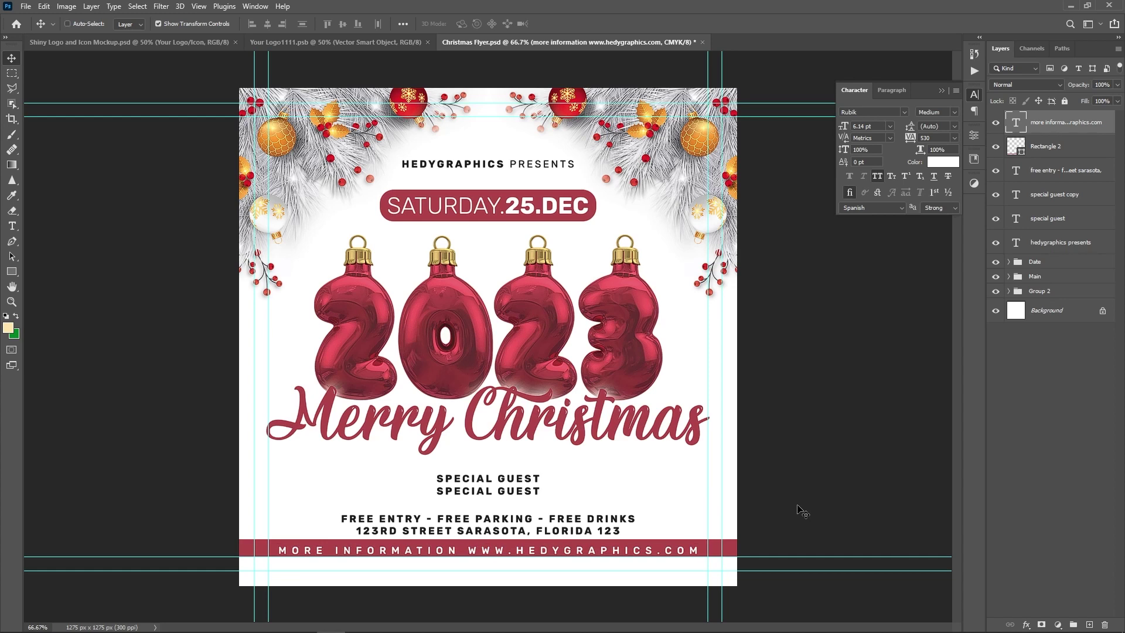
key("Up")
key("Up")
key("Up")
key("Up")
key("Up")
key("Up")
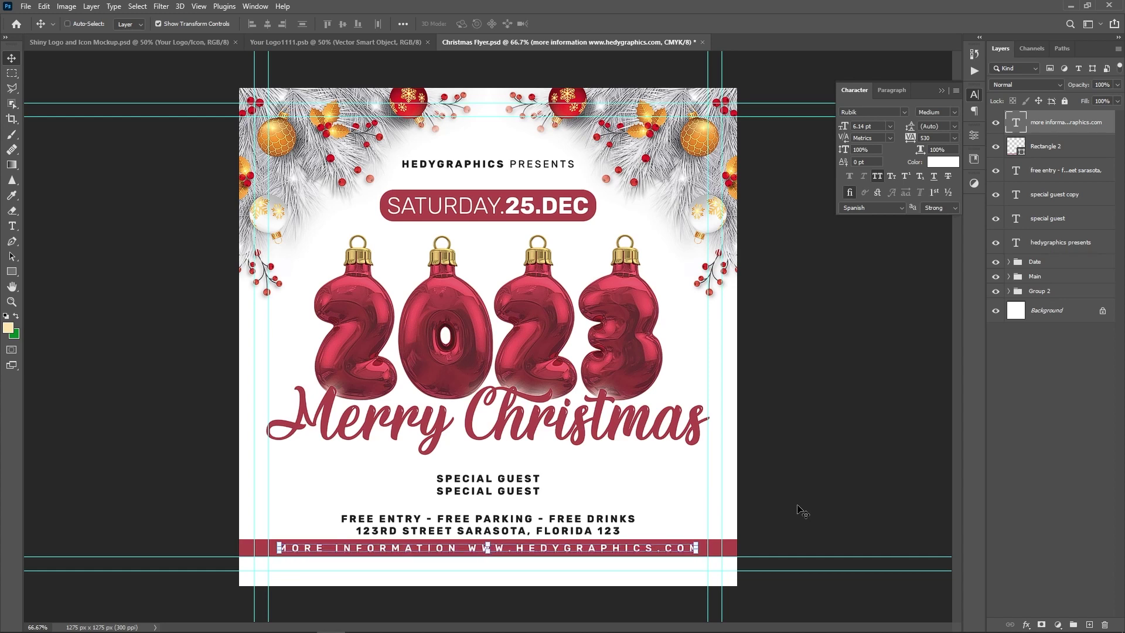
- Reduce the crimson band's height to about 71% from its upper edge and vertically center the more information text on it
key("ctrl+plus")
scroll(797, 504, "down", 5)
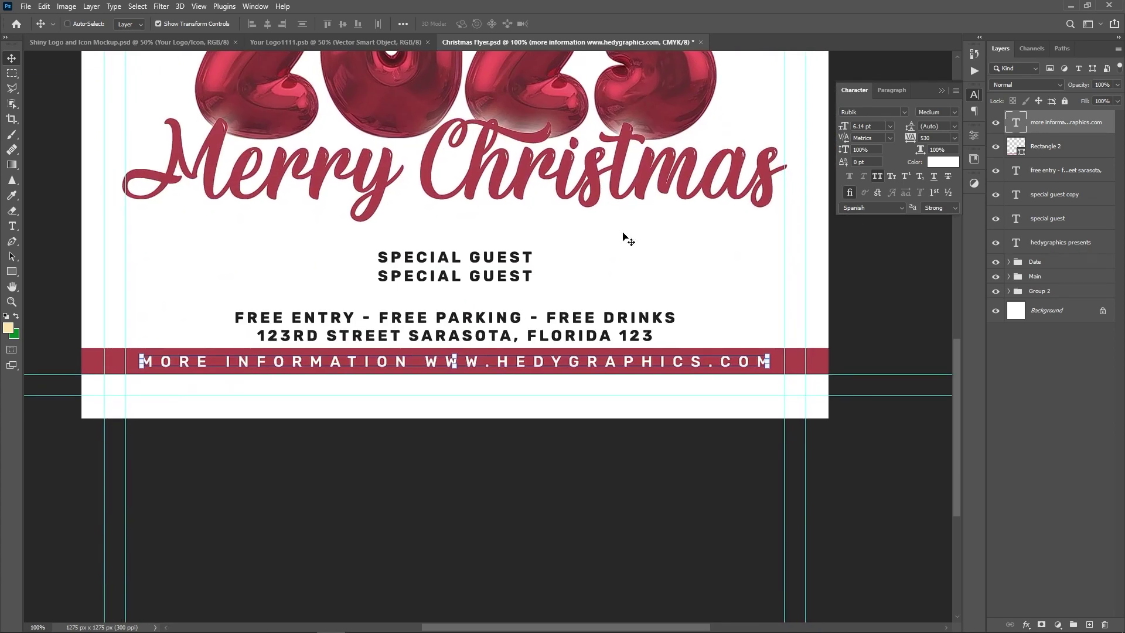
left_click(1096, 148)
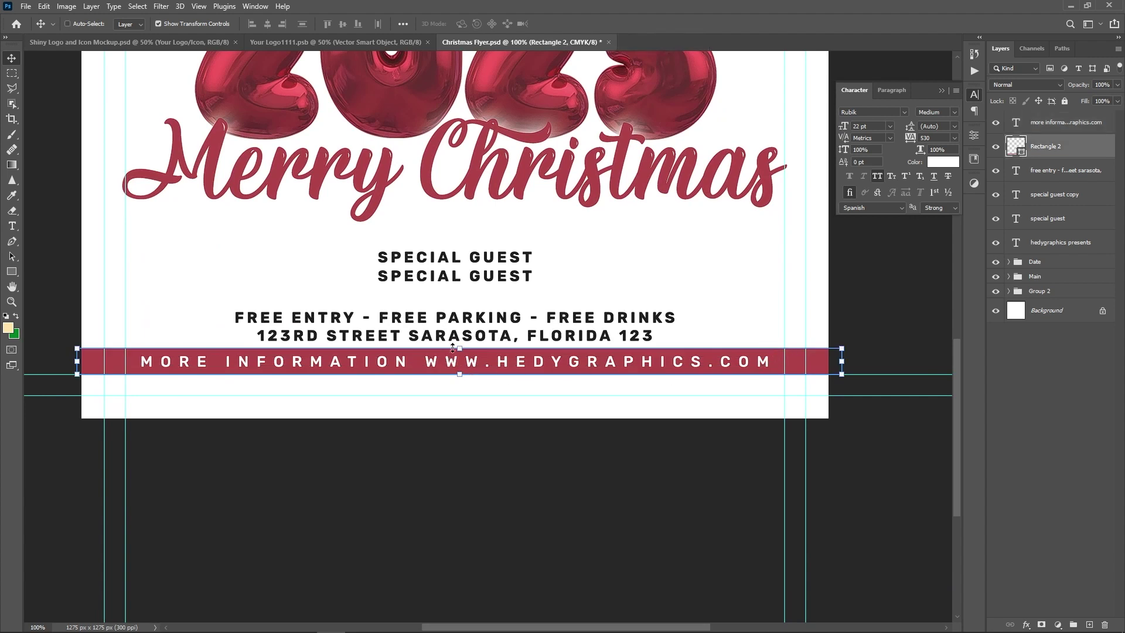
left_click_drag(453, 348, 462, 351)
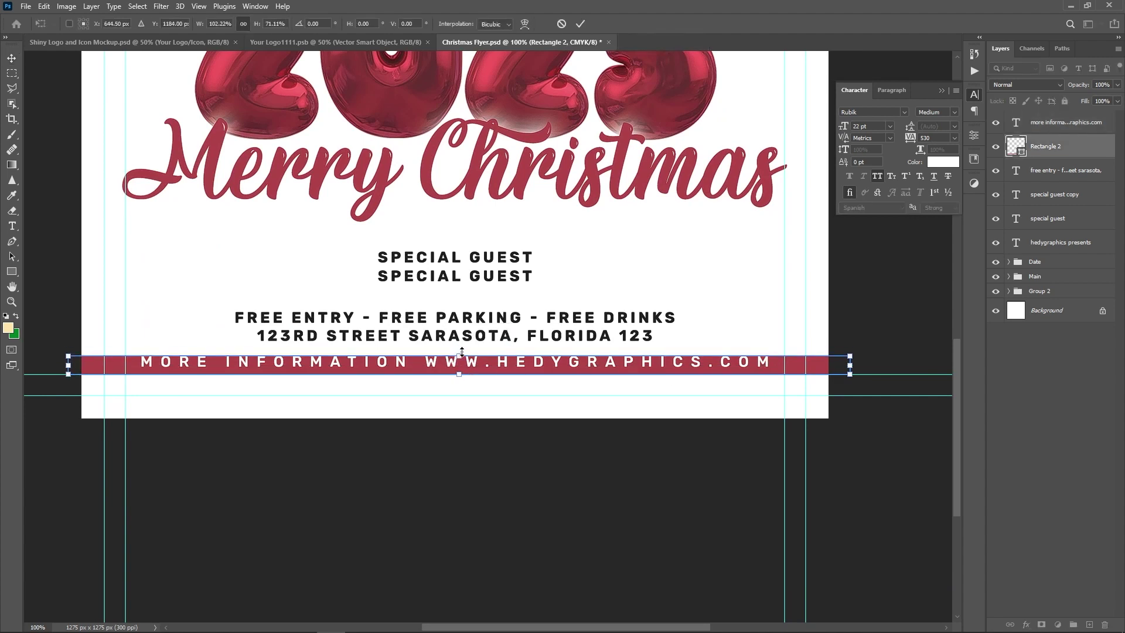
key("Return")
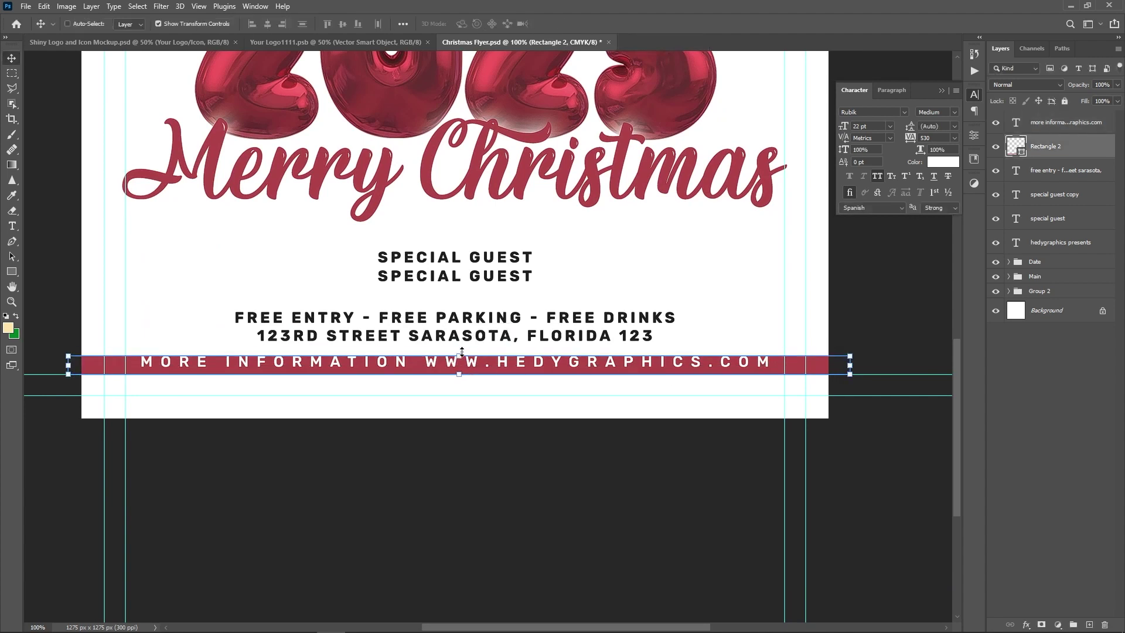
left_click(1065, 126, "ctrl")
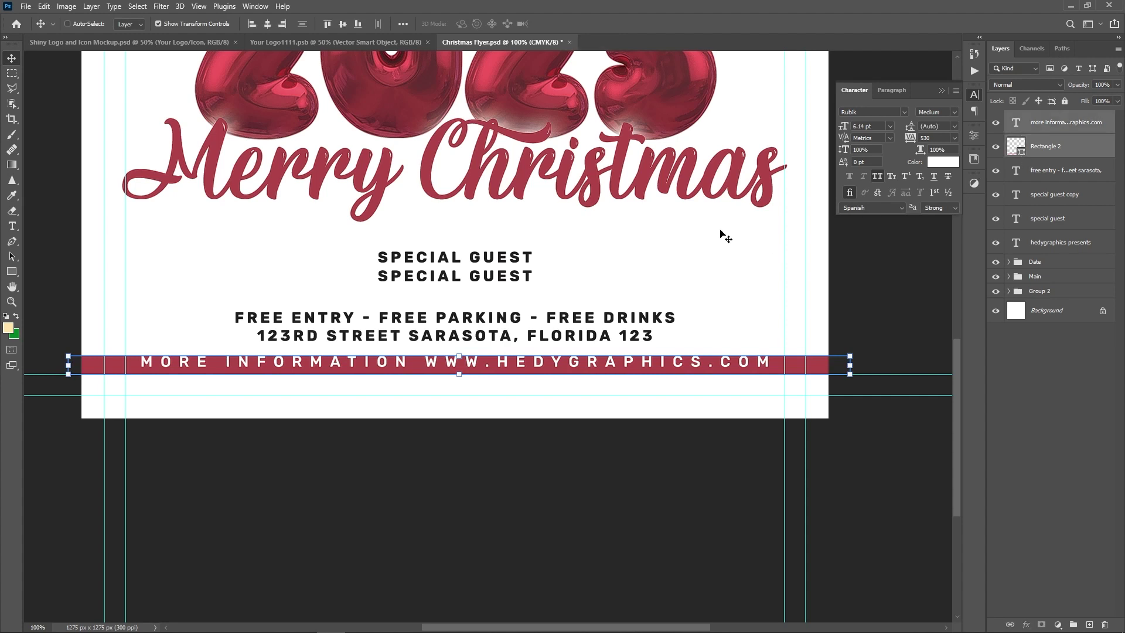
left_click(343, 24)
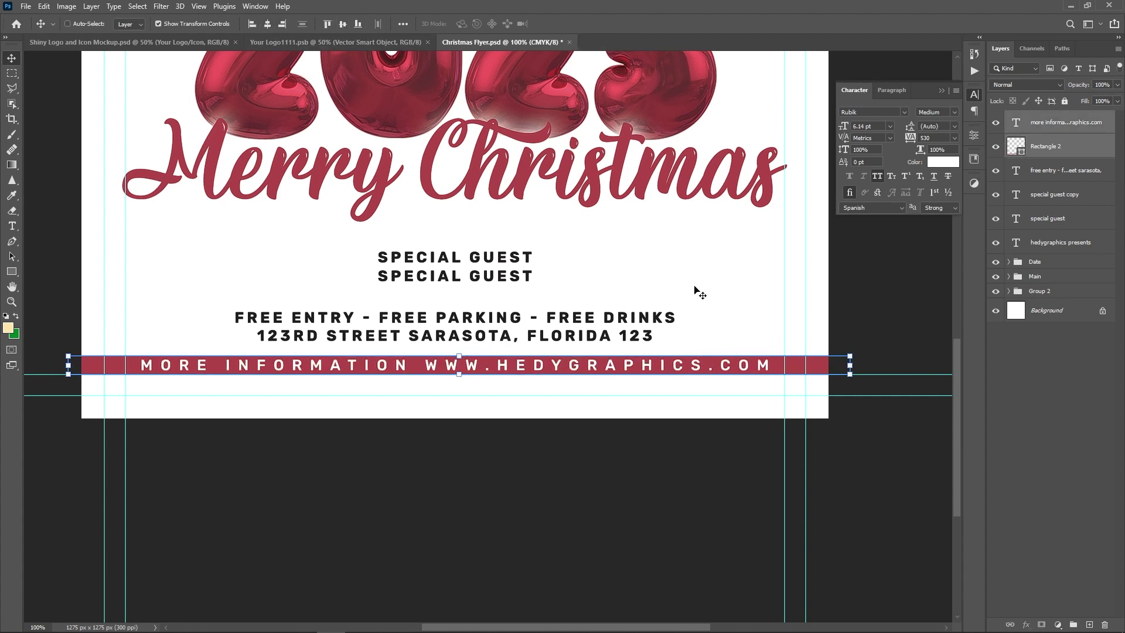
- Move the free entry and address text slightly down, closer to the crimson band
left_click(1094, 171)
left_click_drag(592, 326, 592, 332)
- Replace the lower special guest line's text with "DJ HEDYGFX"
left_click(491, 282, "ctrl")
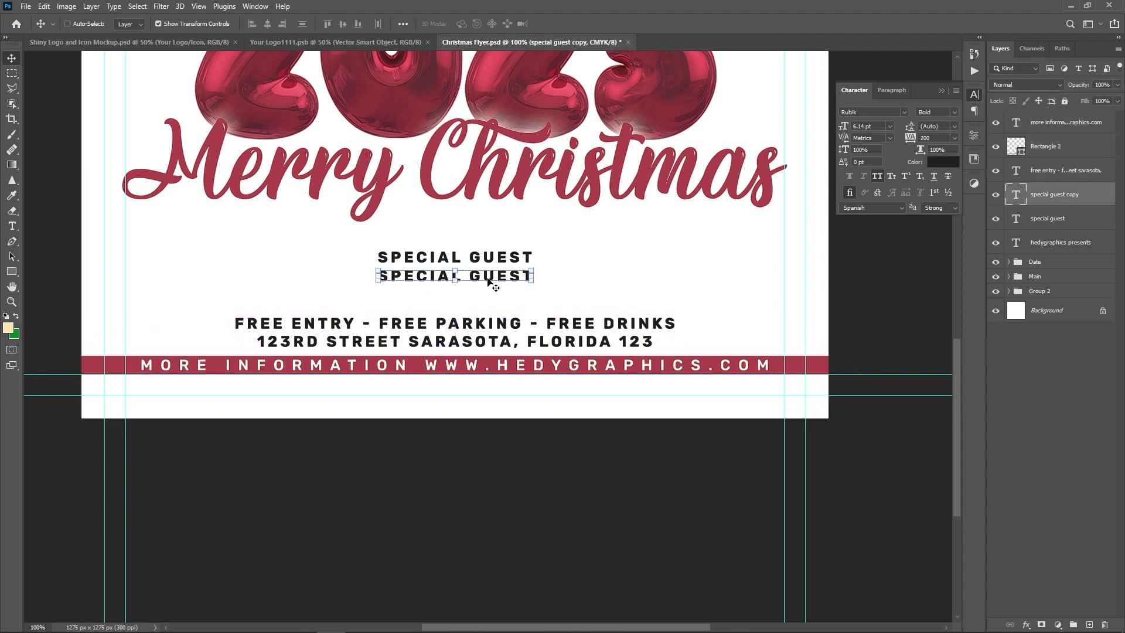
double_click(487, 276)
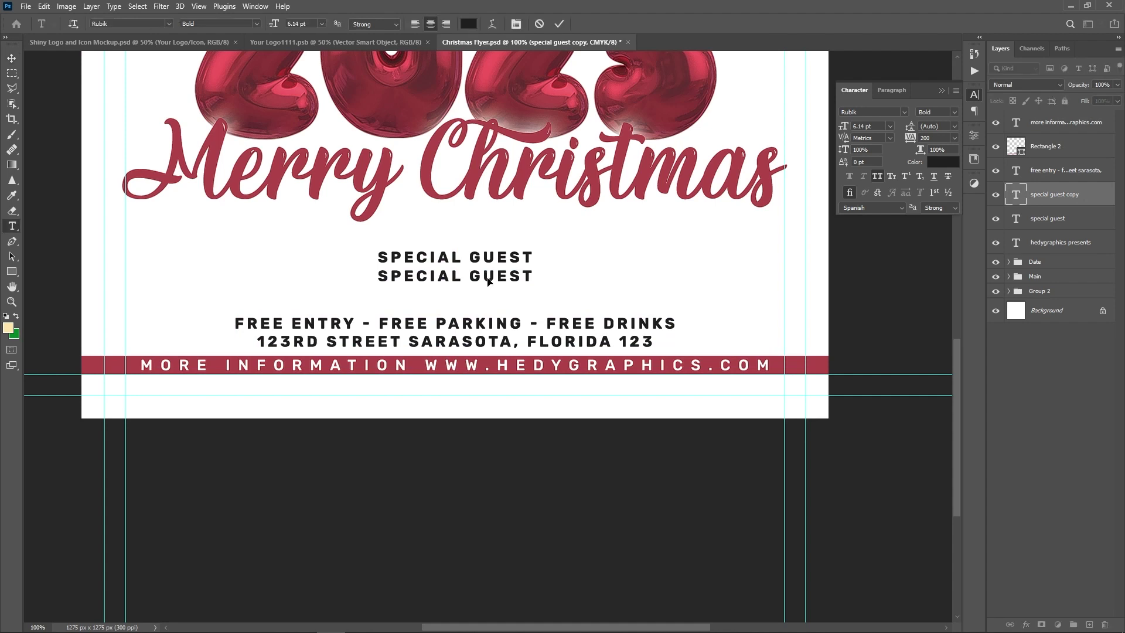
key("ctrl+a")
type("DJ")
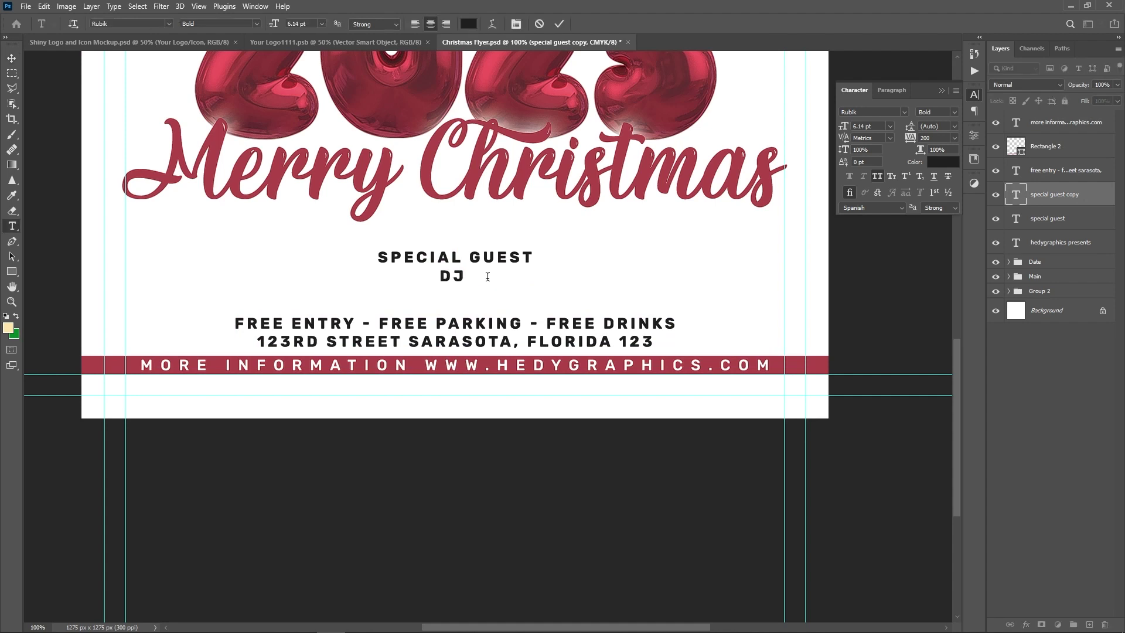
type(" HEDYGFX")
key("ctrl+Return")
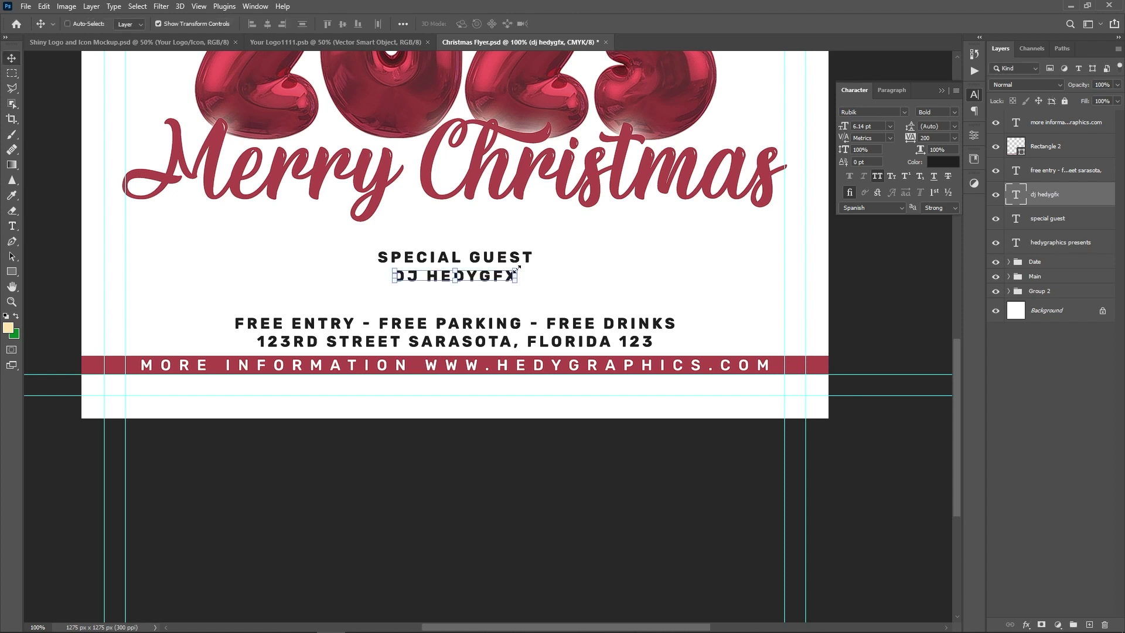
- Enlarge the DJ HEDYGFX text to about 15 pt and move it slightly down, clear of the special guest line
key("ctrl+t")
left_click_drag(518, 273, 603, 226)
key("Return")
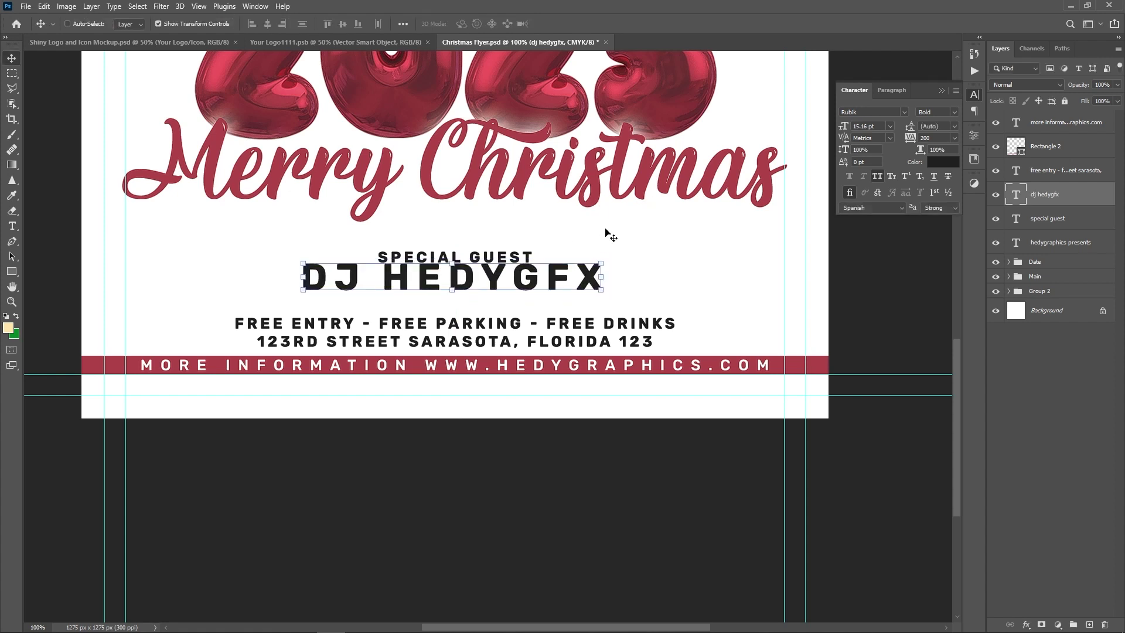
left_click_drag(555, 280, 556, 296)
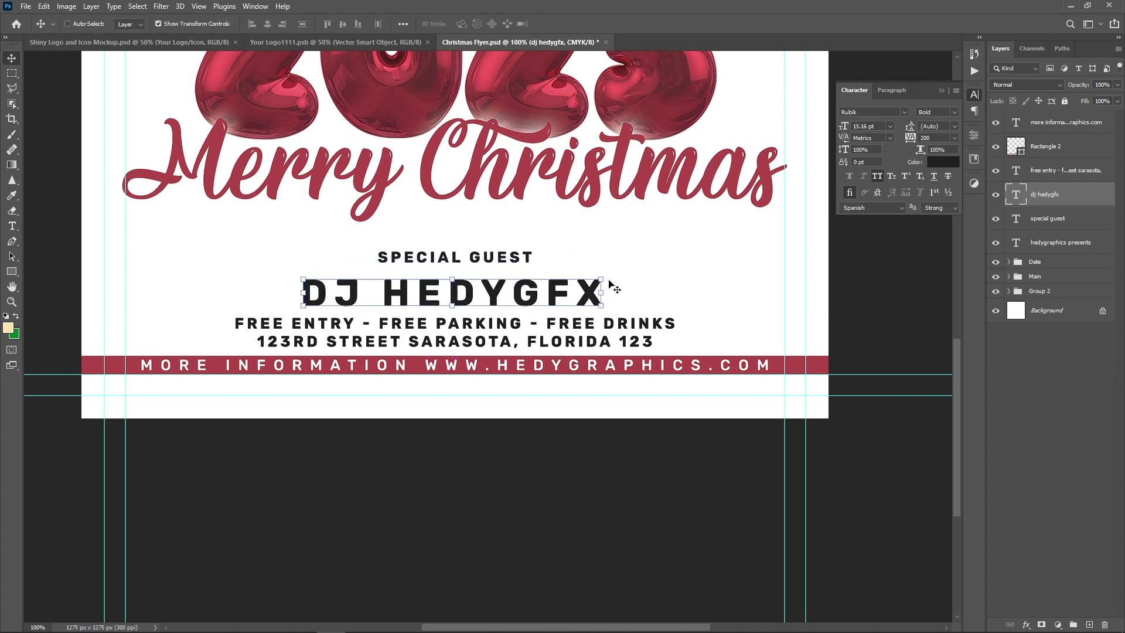
- Set the DJ HEDYGFX text's tracking to 0 and enlarge it to about 22 pt between the special guest and free entry lines
double_click(926, 138)
type("0")
key("Return")
key("ctrl+t")
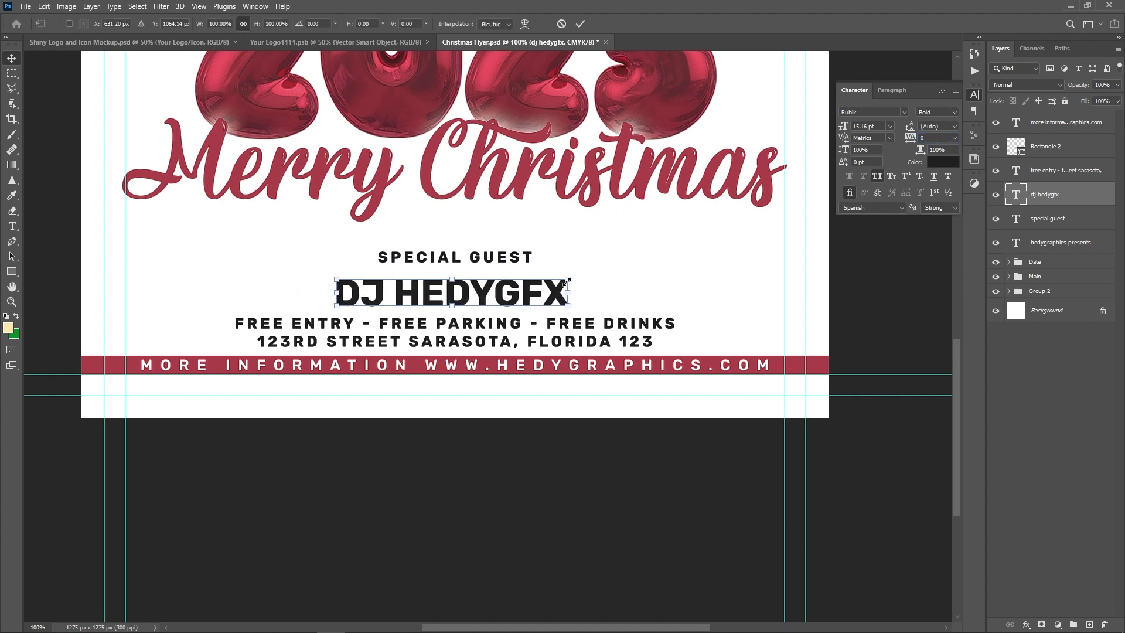
mouse_move(567, 279)
left_mouse_down()
mouse_move(604, 258)
mouse_move(627, 266)
mouse_move(567, 293)
left_mouse_up()
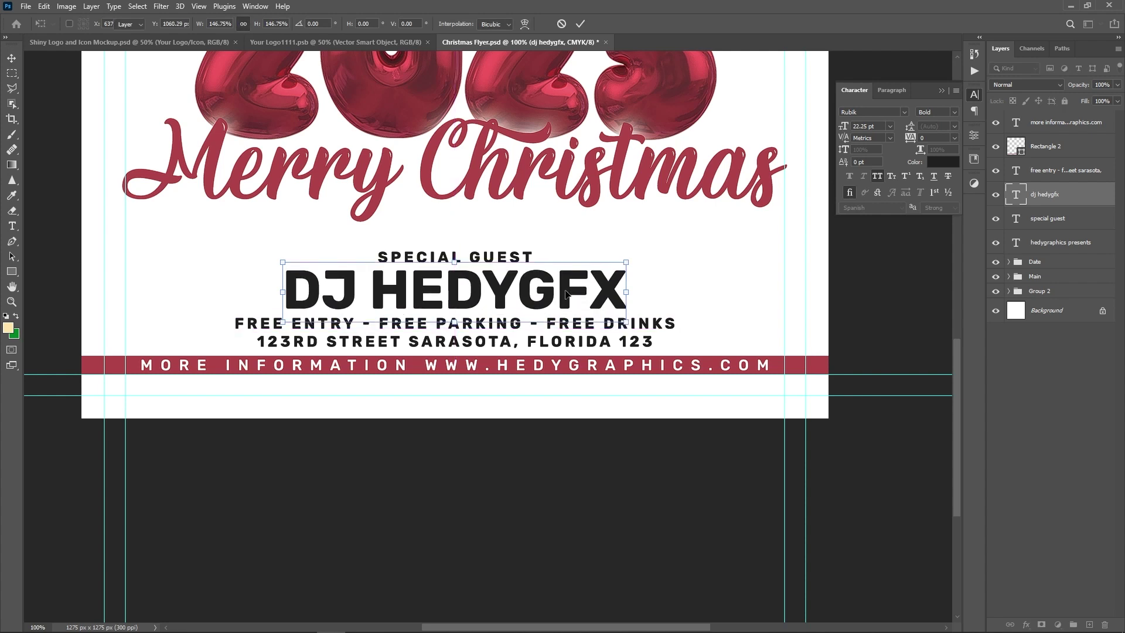
key("Return")
- Center the special guest, DJ name, entry and website texts and the crimson band horizontally on the background
left_click(1057, 126)
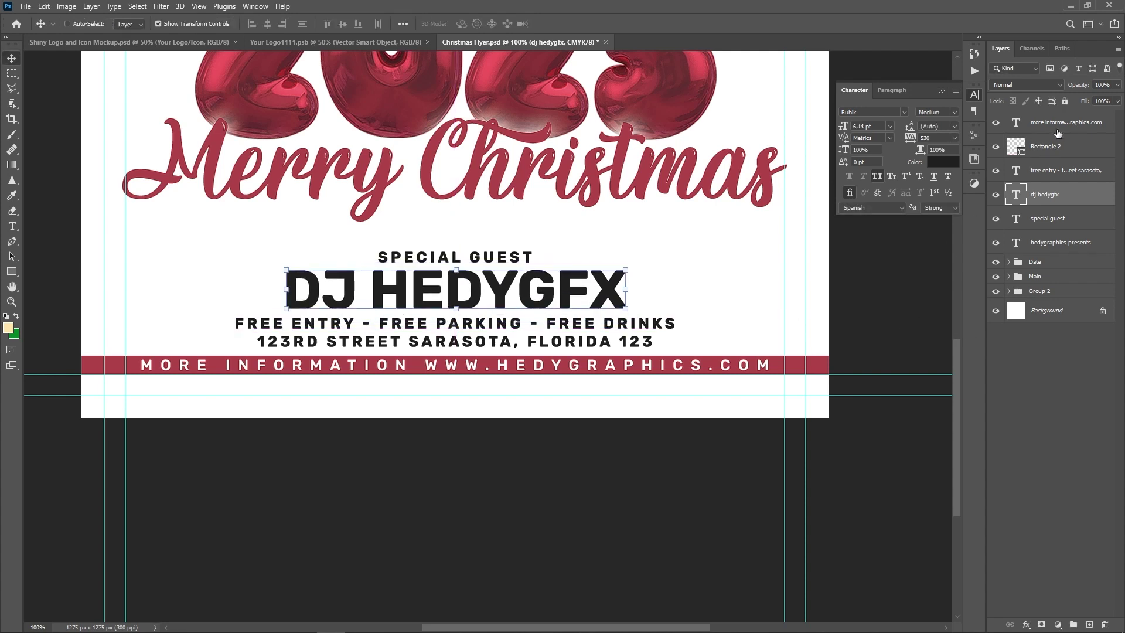
left_click(1062, 226, "shift")
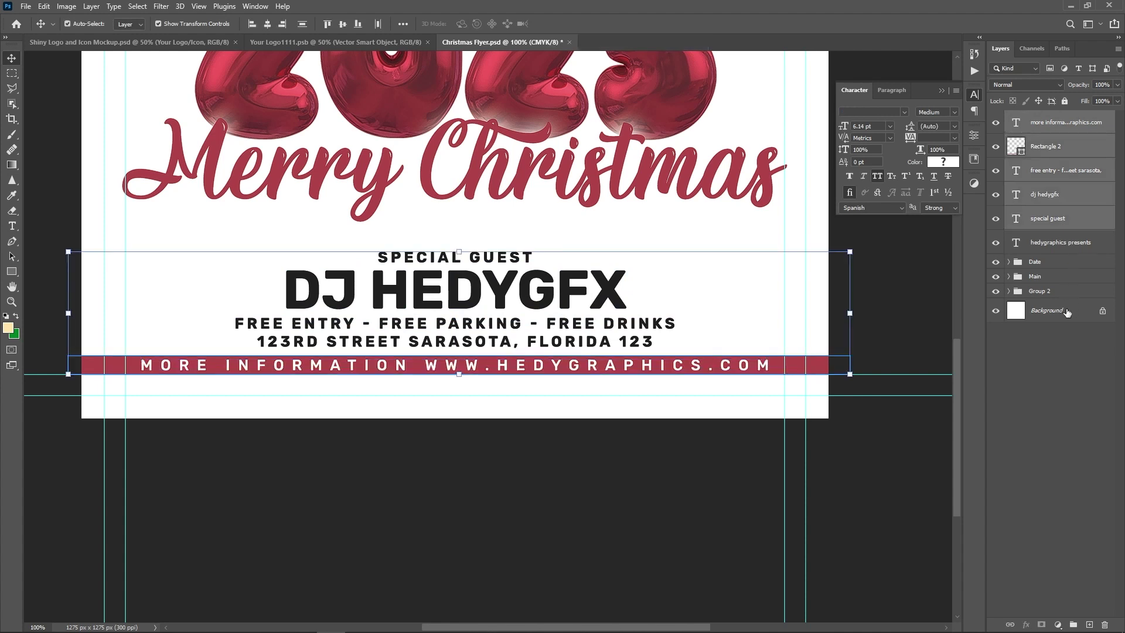
left_click(1066, 314, "ctrl")
left_click(267, 24)
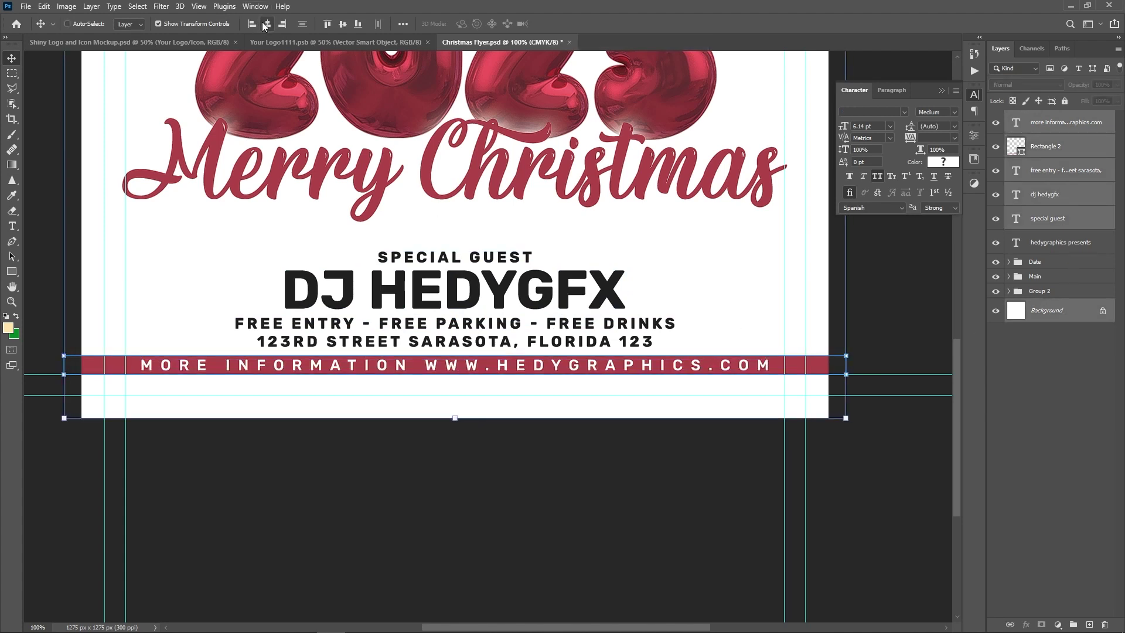
left_click(1072, 472)
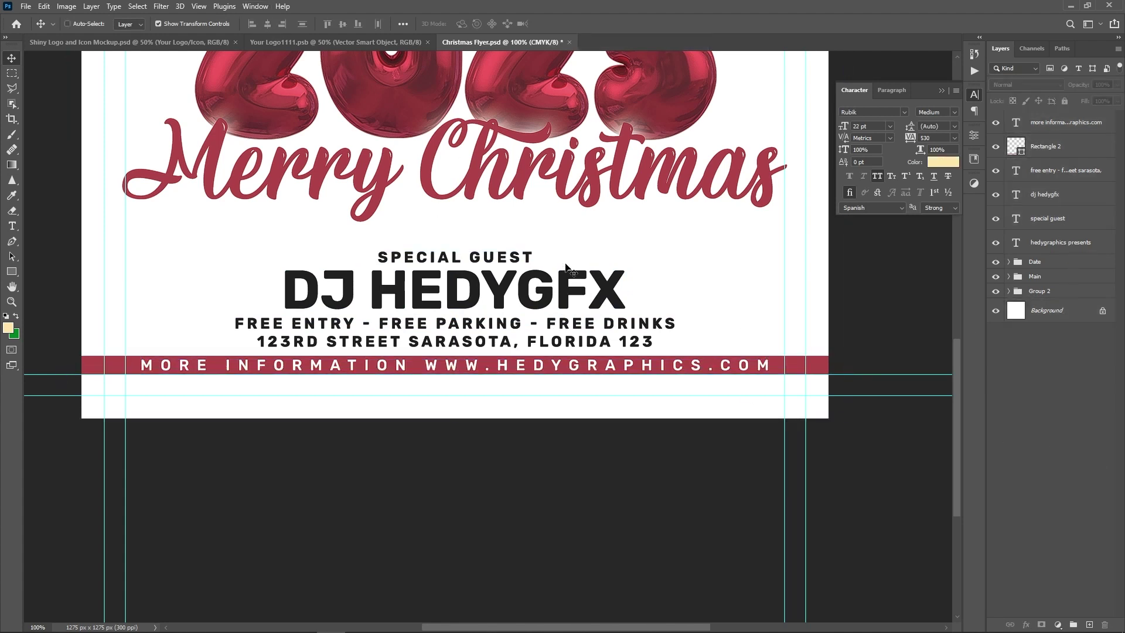
- Color the DJ HEDYGFX text crimson by sampling the Merry Christmas lettering
left_click(564, 288, "ctrl")
left_click(943, 163)
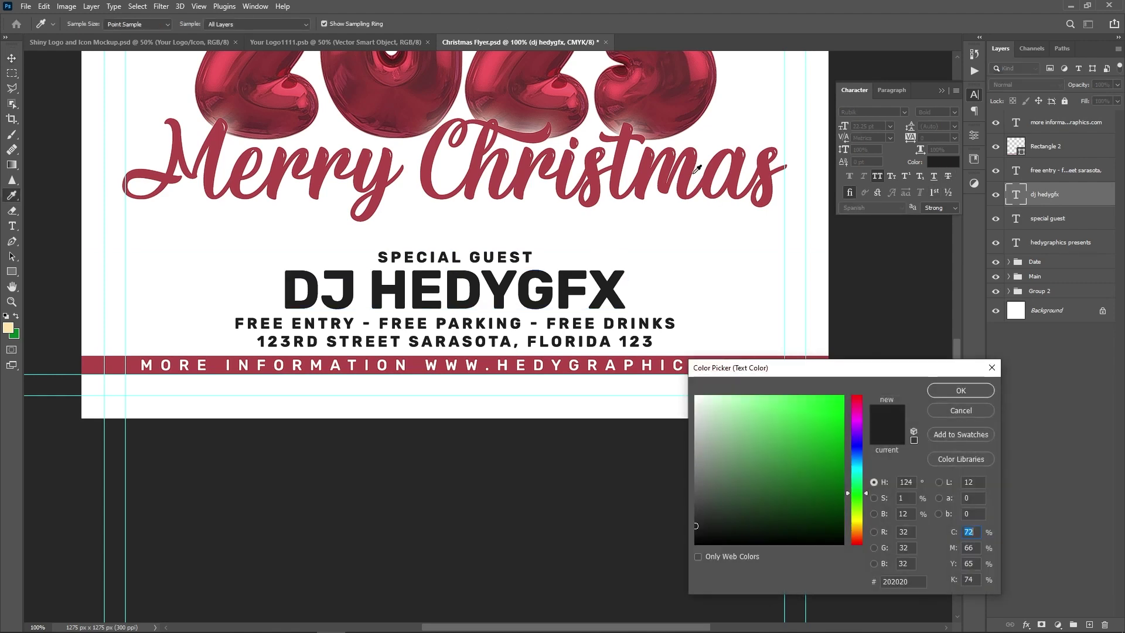
left_click(691, 166)
key("Return")
key("ctrl+minus")
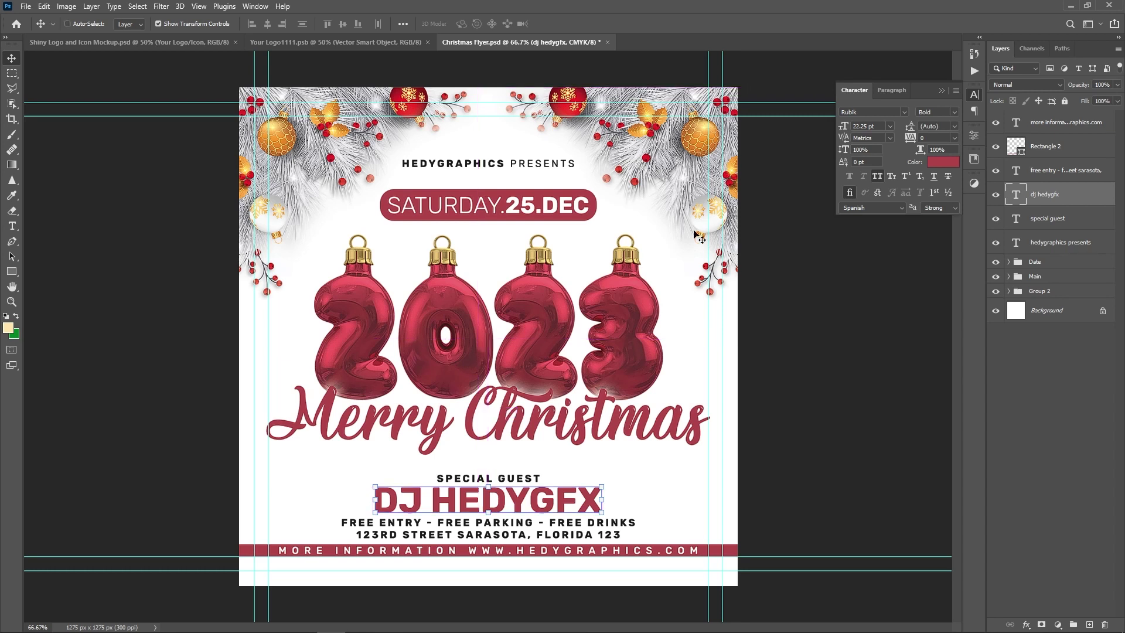
left_click(1051, 384)
left_click(1060, 319)
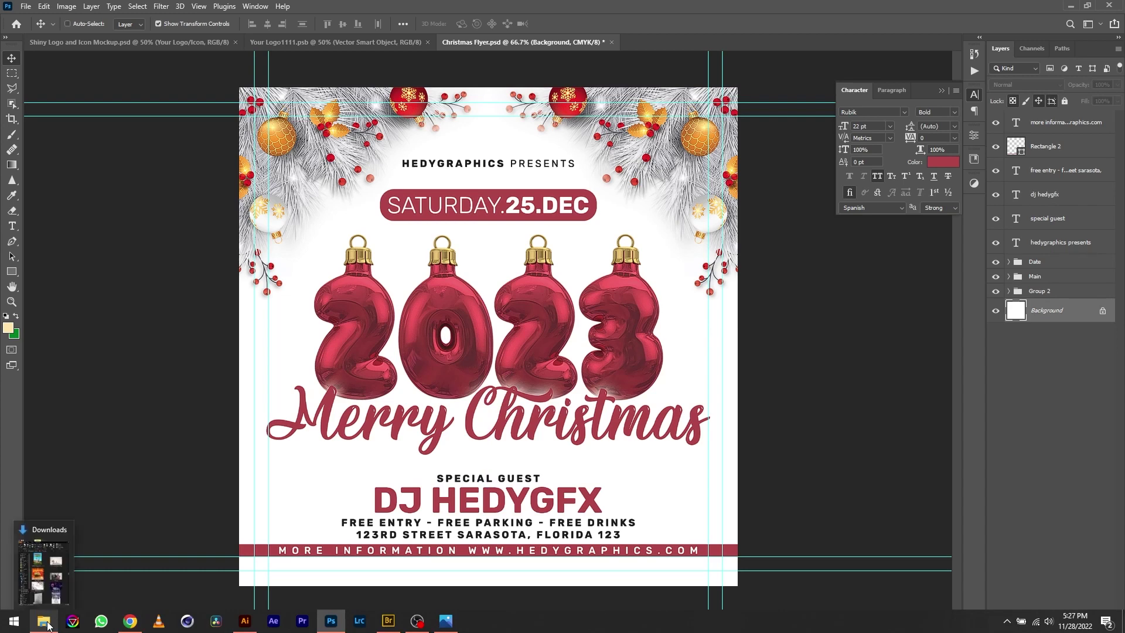
left_click(44, 557)
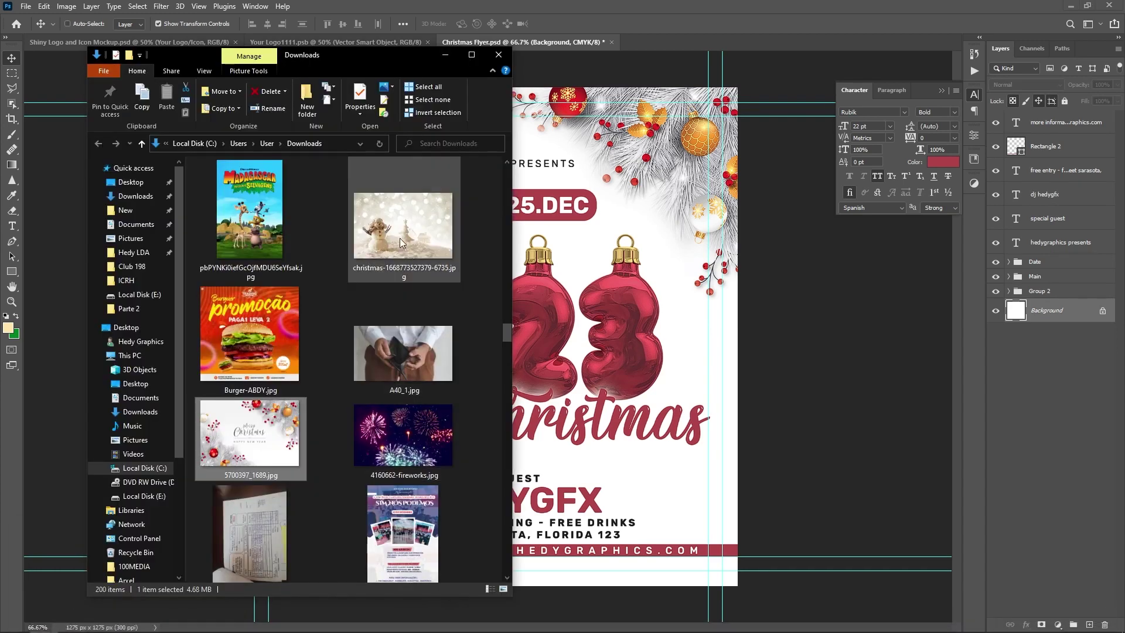
left_click_drag(399, 238, 602, 324)
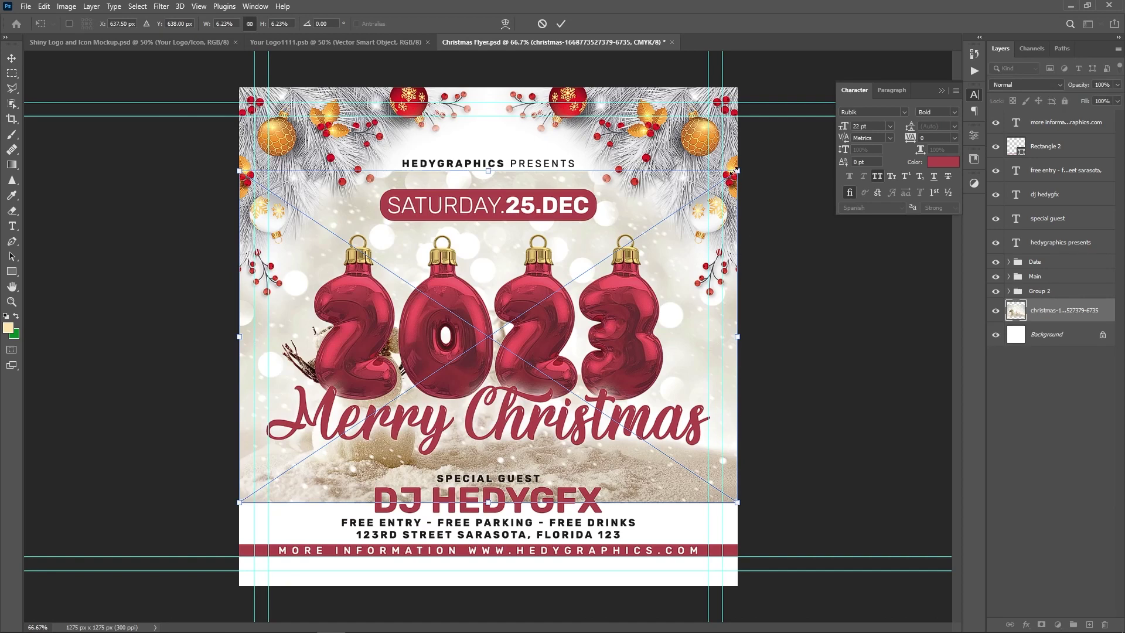
left_click_drag(740, 166, 863, 65)
left_click_drag(780, 346, 664, 350)
key("Return")
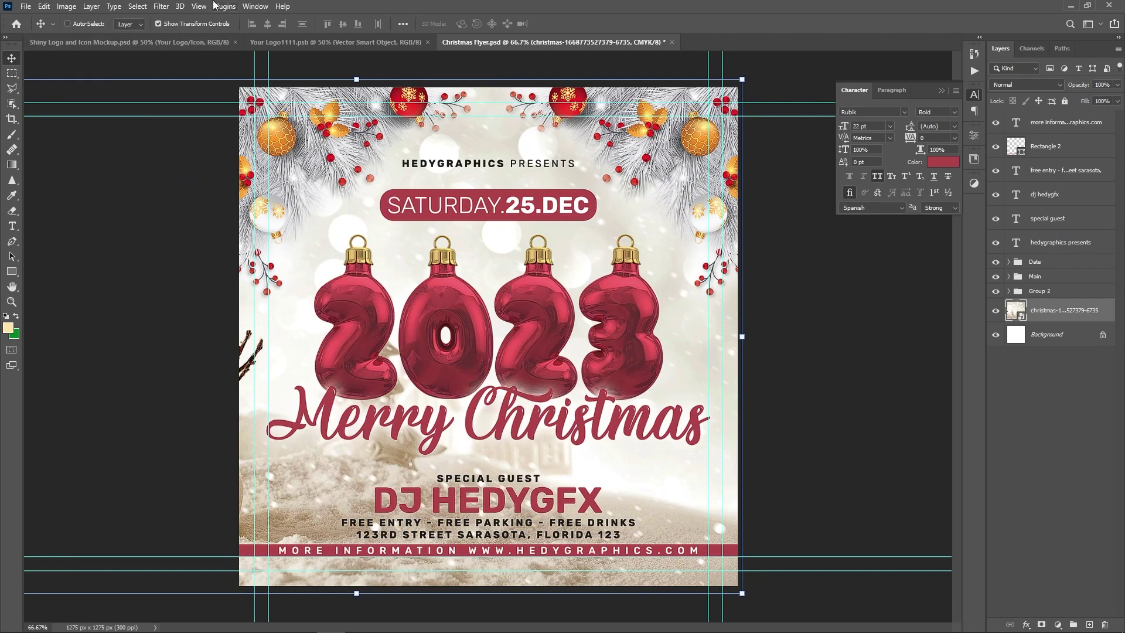
- Apply Hue/Saturation to the snowy background photo with saturation -100 and lightness +40, and collapse its smart filter list
left_click(67, 7)
mouse_move(88, 43)
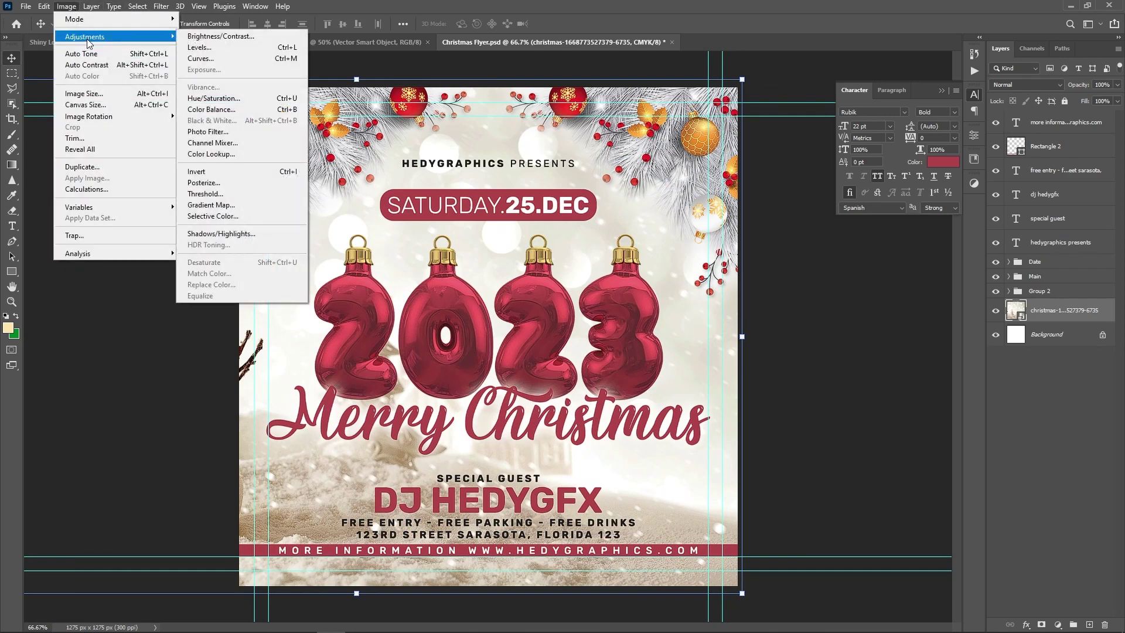
left_click(214, 97)
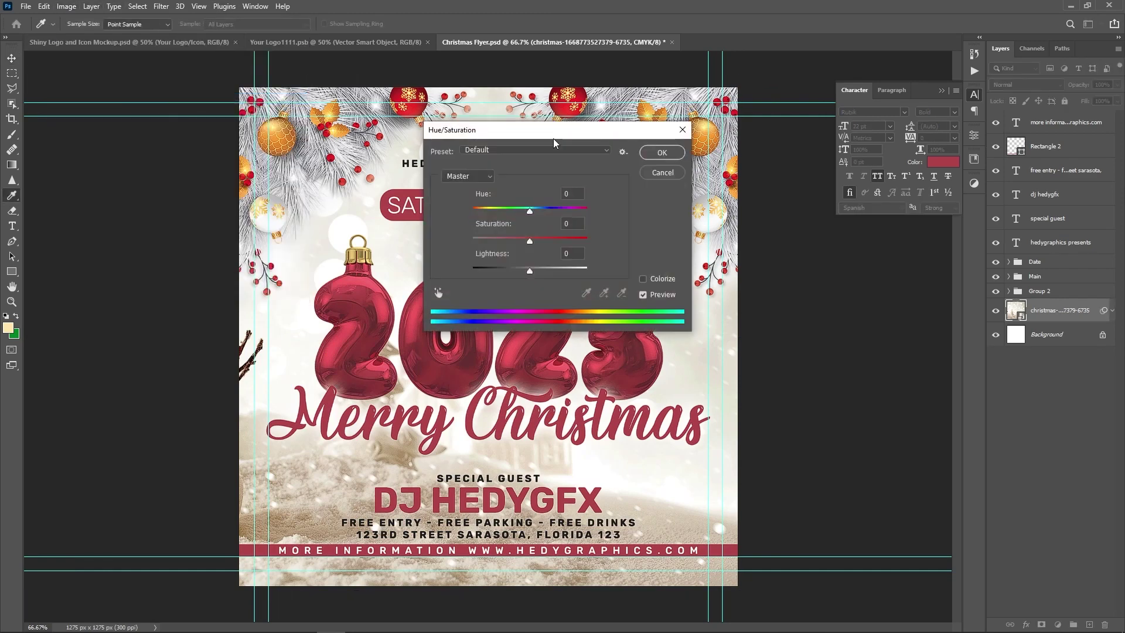
left_click_drag(553, 138, 783, 165)
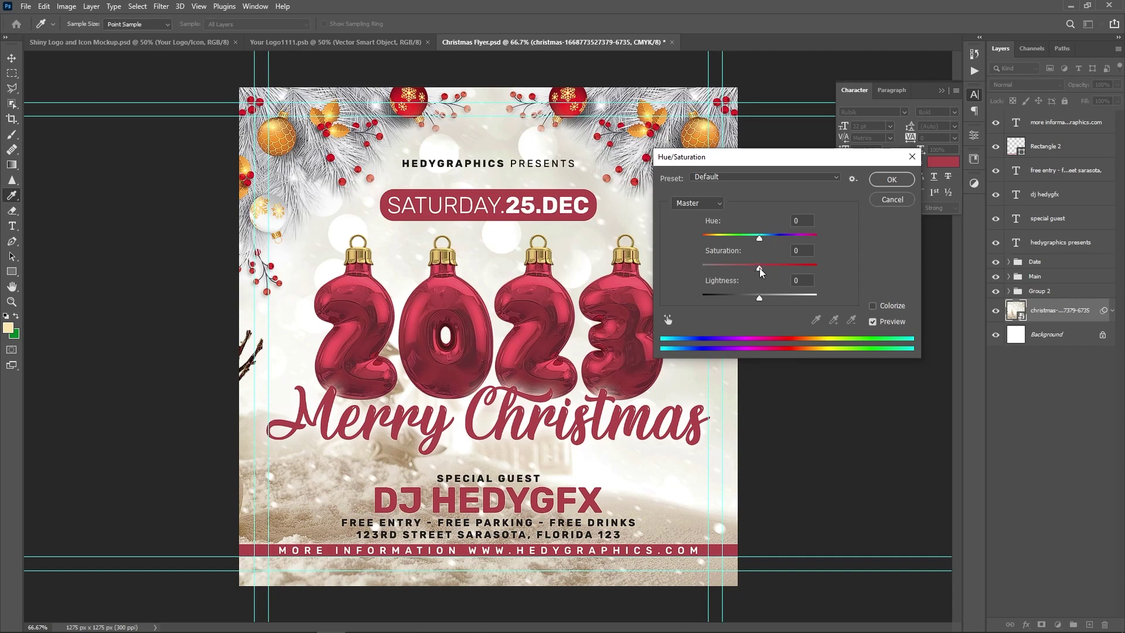
left_click_drag(759, 269, 684, 279)
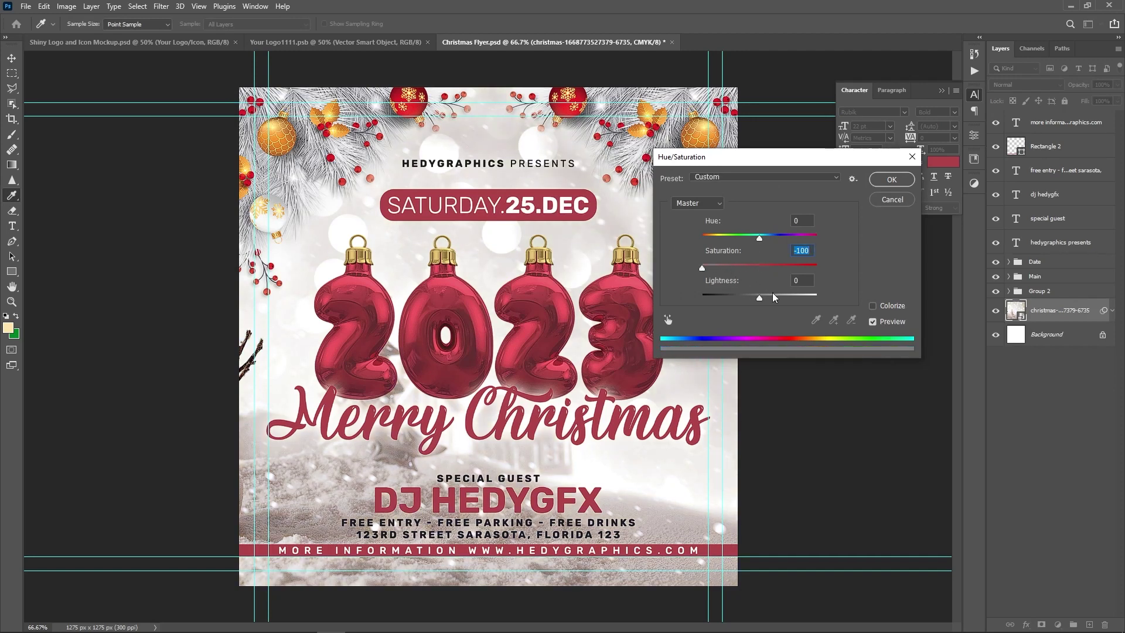
left_click_drag(774, 297, 775, 299)
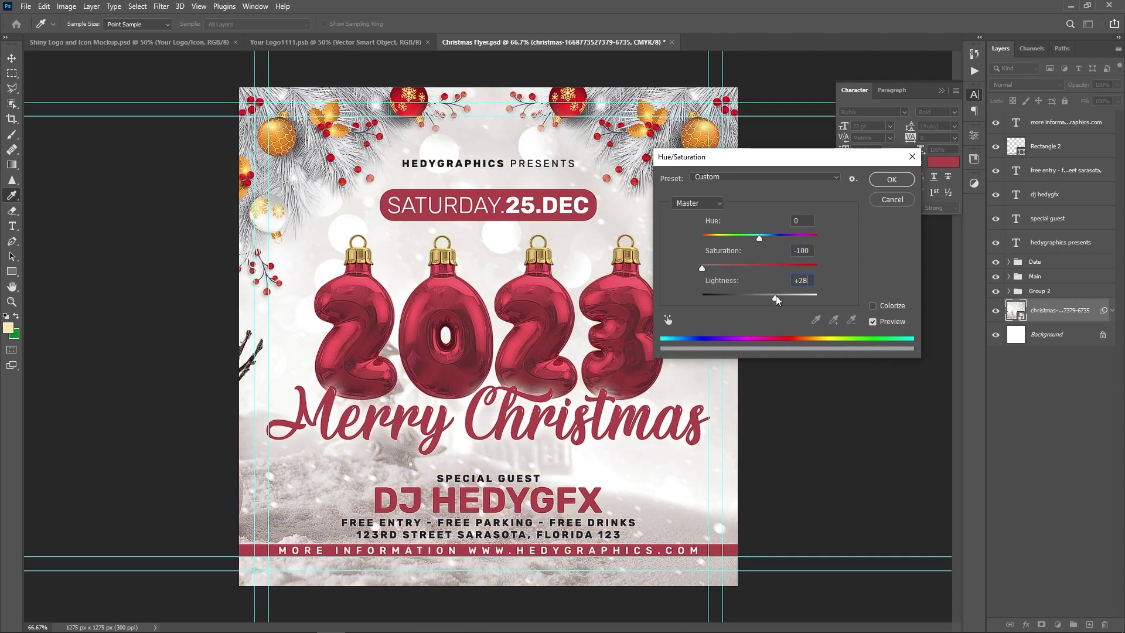
left_click(783, 297)
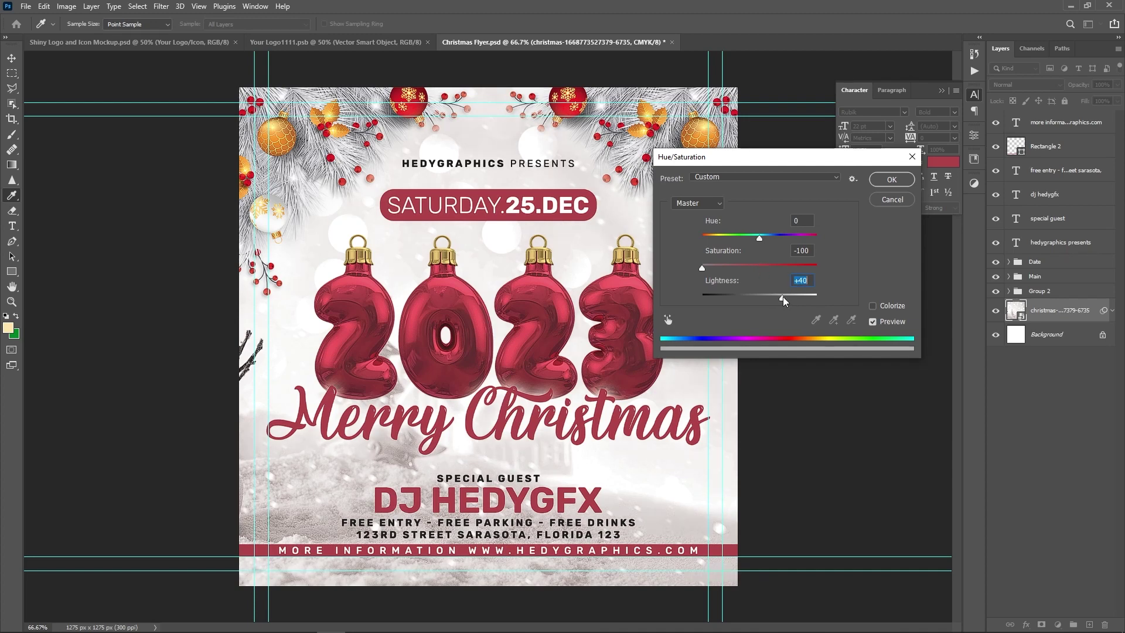
left_click(880, 179)
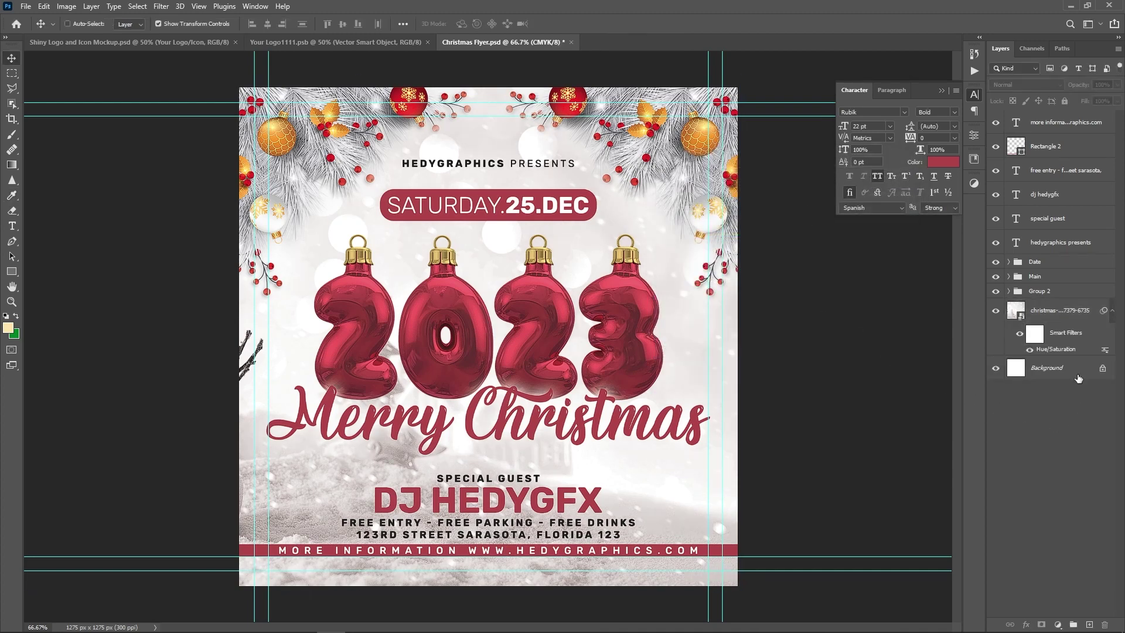
left_click(1112, 312)
left_click(1044, 313)
left_click(1073, 423)
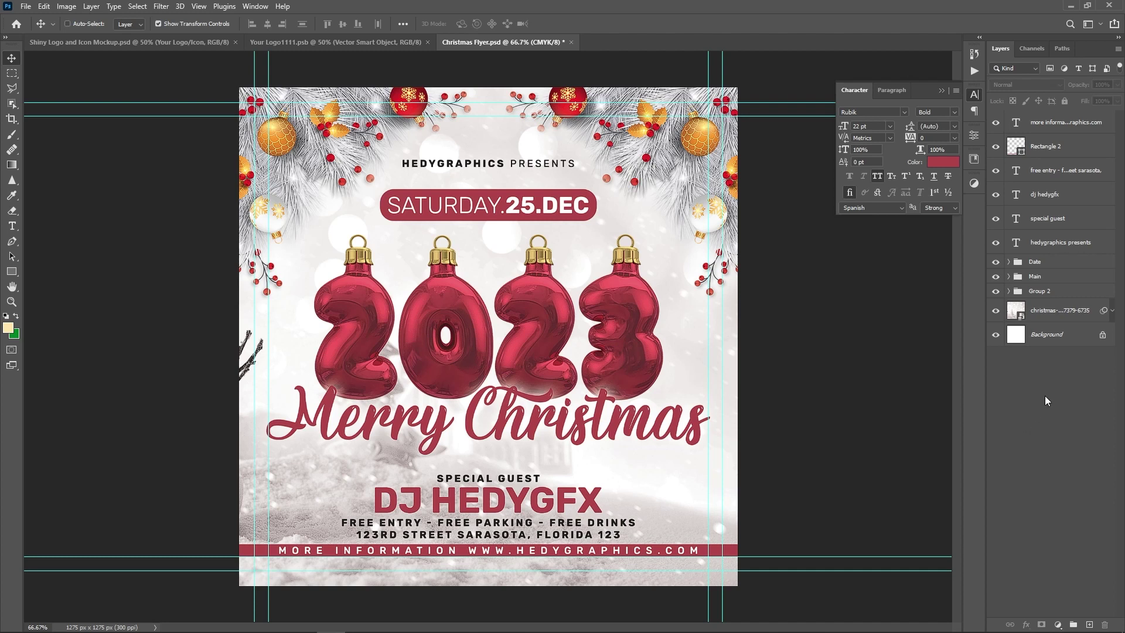
- Group all the text layers with the crimson band and the Date group, and name the group "Text"
left_click(1062, 131)
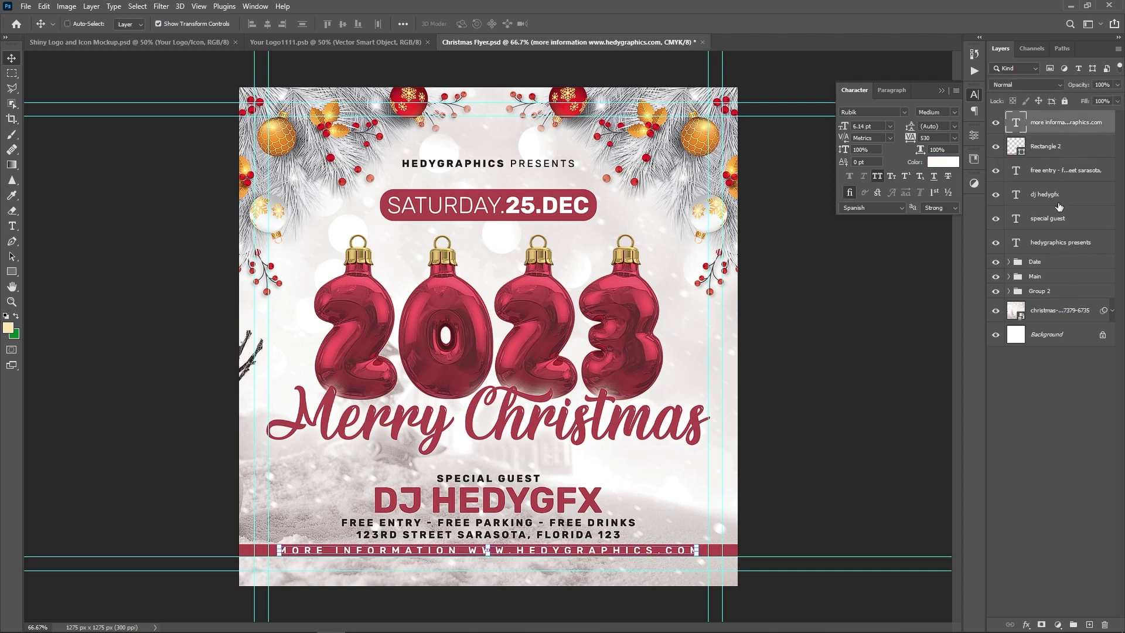
left_click(1062, 245, "shift")
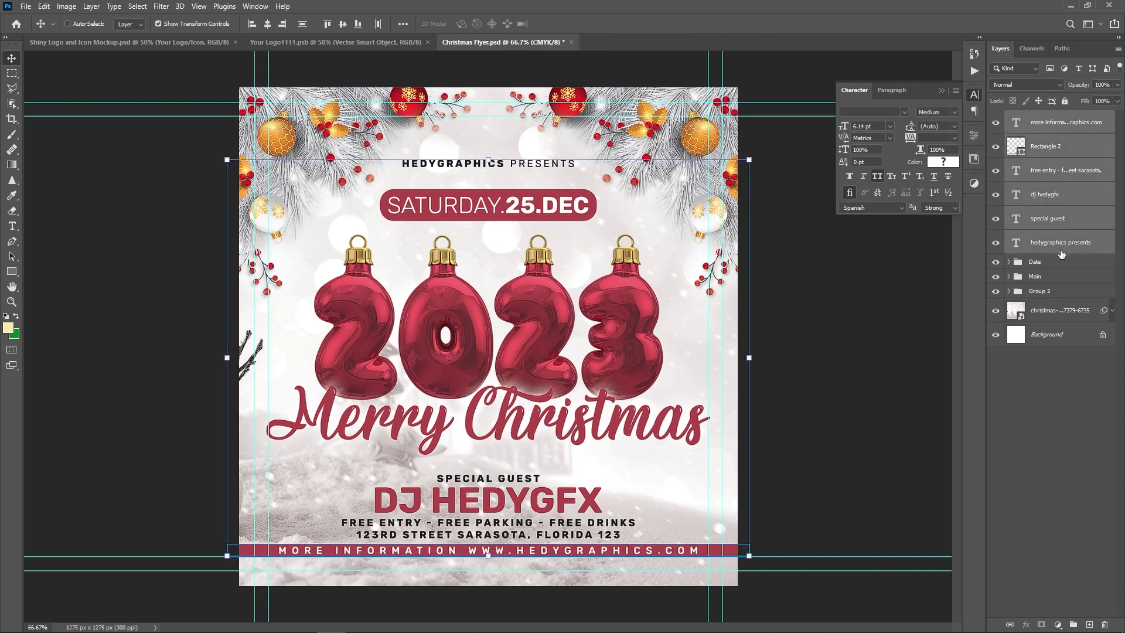
key("ctrl+g")
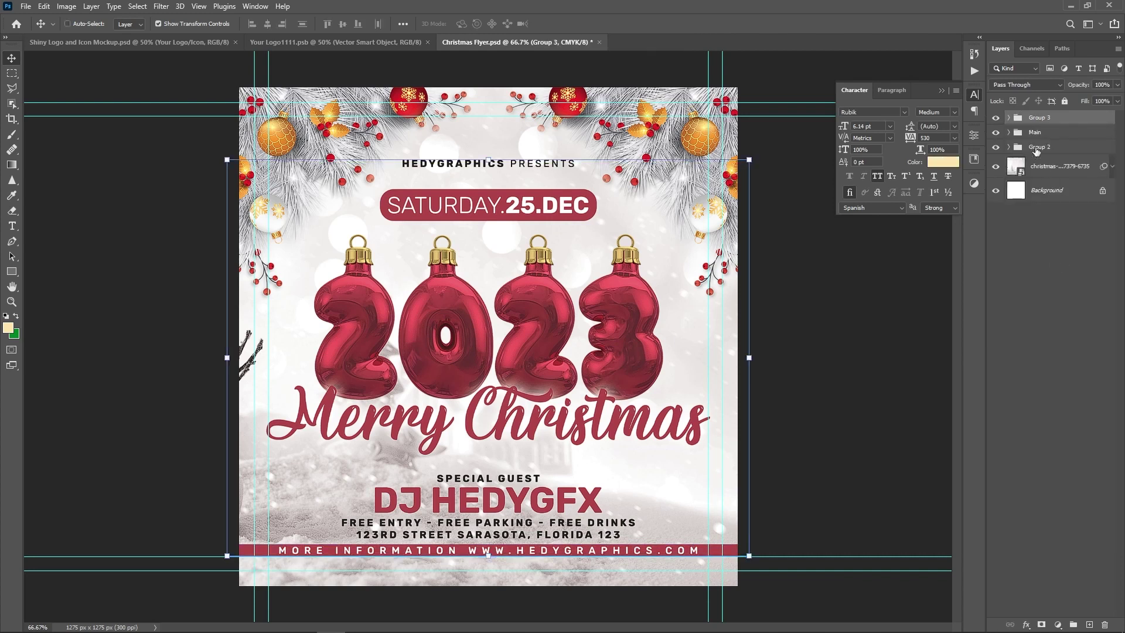
double_click(1038, 118)
type("Text")
key("Return")
- Add a Channel Mixer adjustment above all layers with the Magenta output at cyan +17, magenta +112 and yellow +10
left_click(1058, 624)
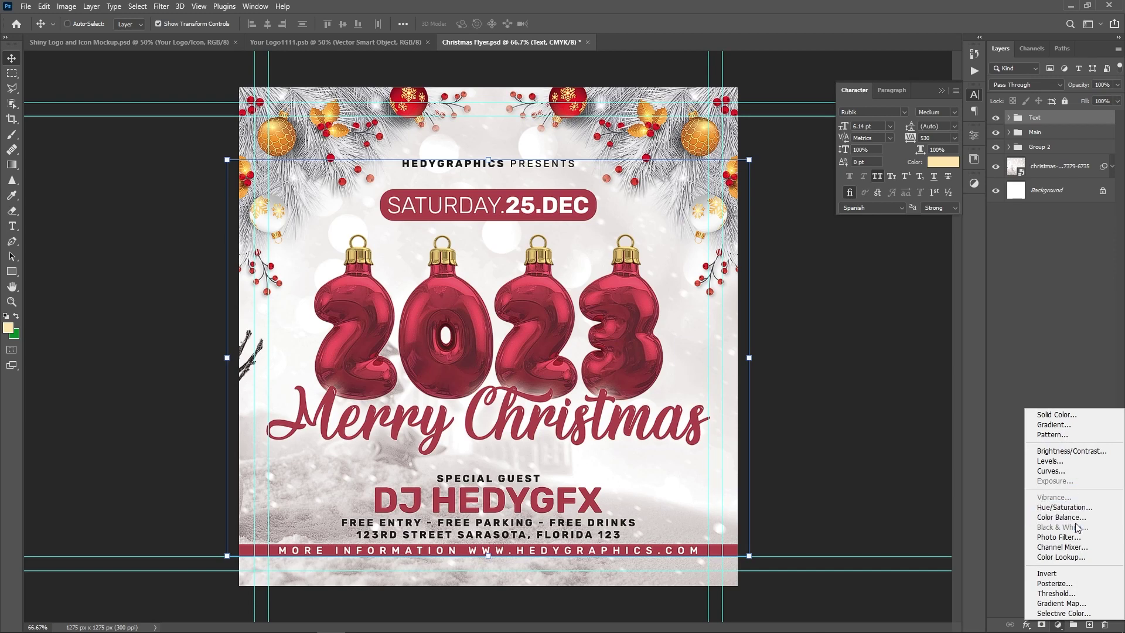
left_click(1076, 548)
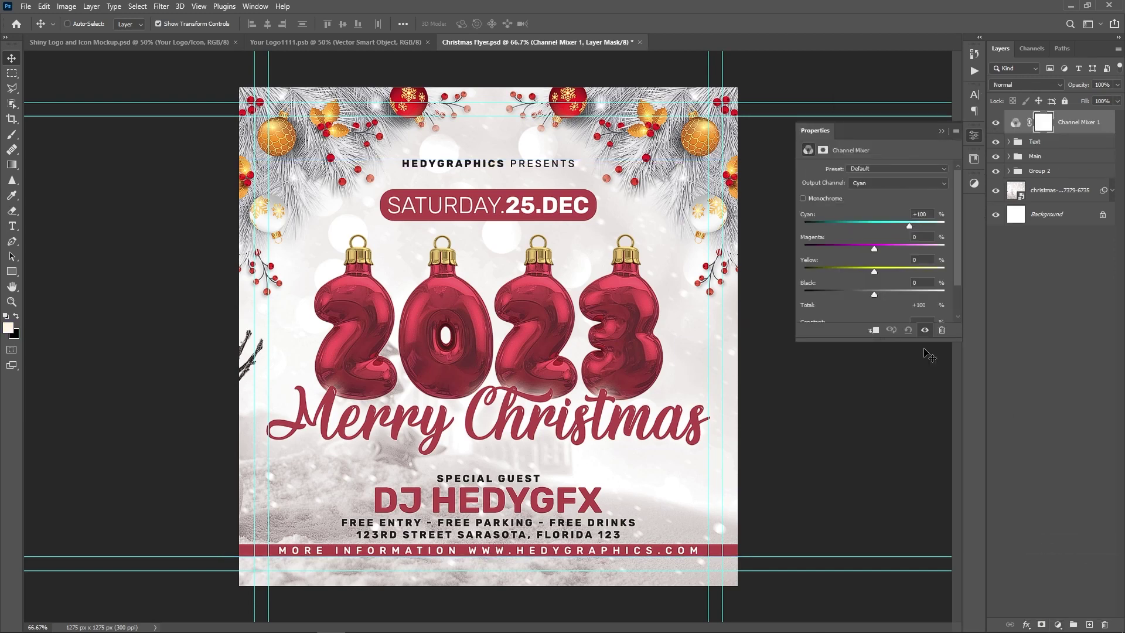
left_click(891, 184)
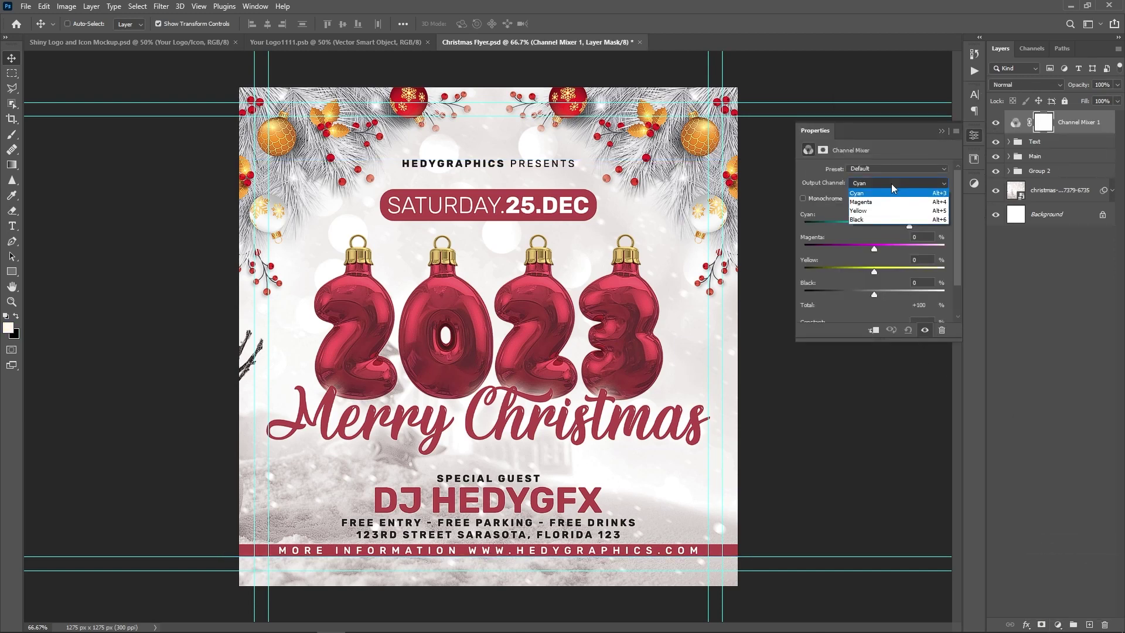
left_click(891, 202)
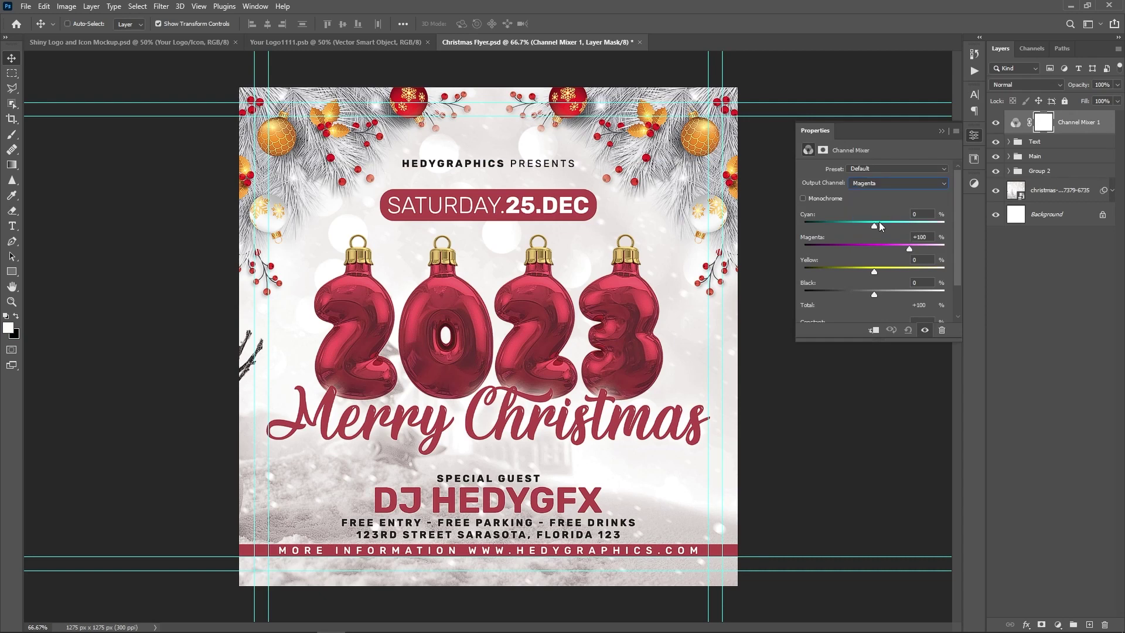
left_click(880, 223)
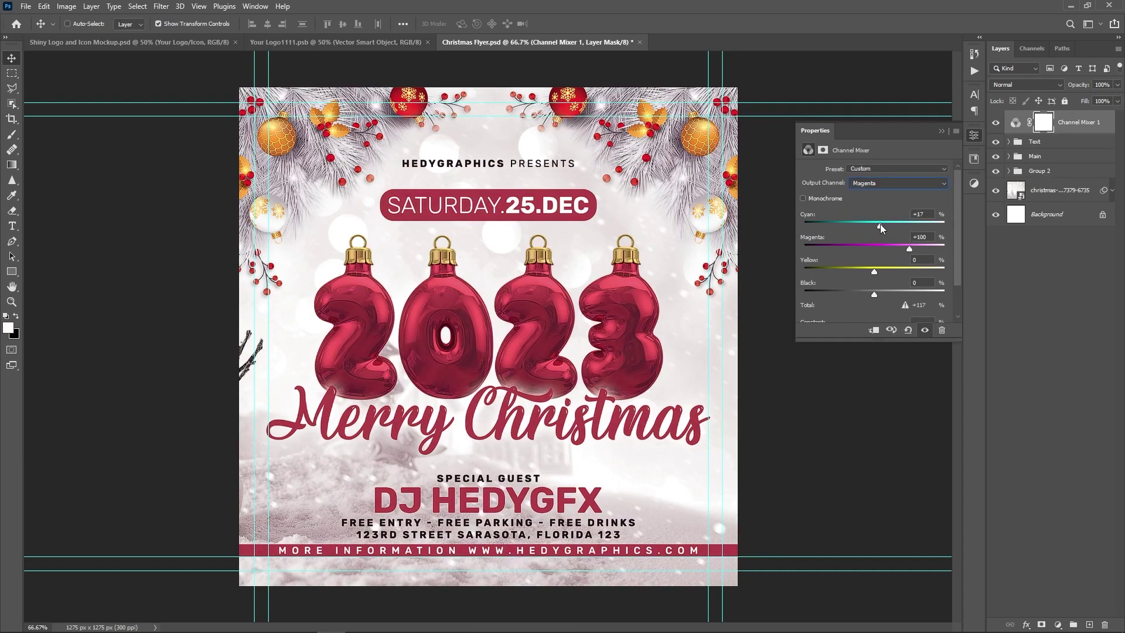
left_click_drag(903, 248, 879, 268)
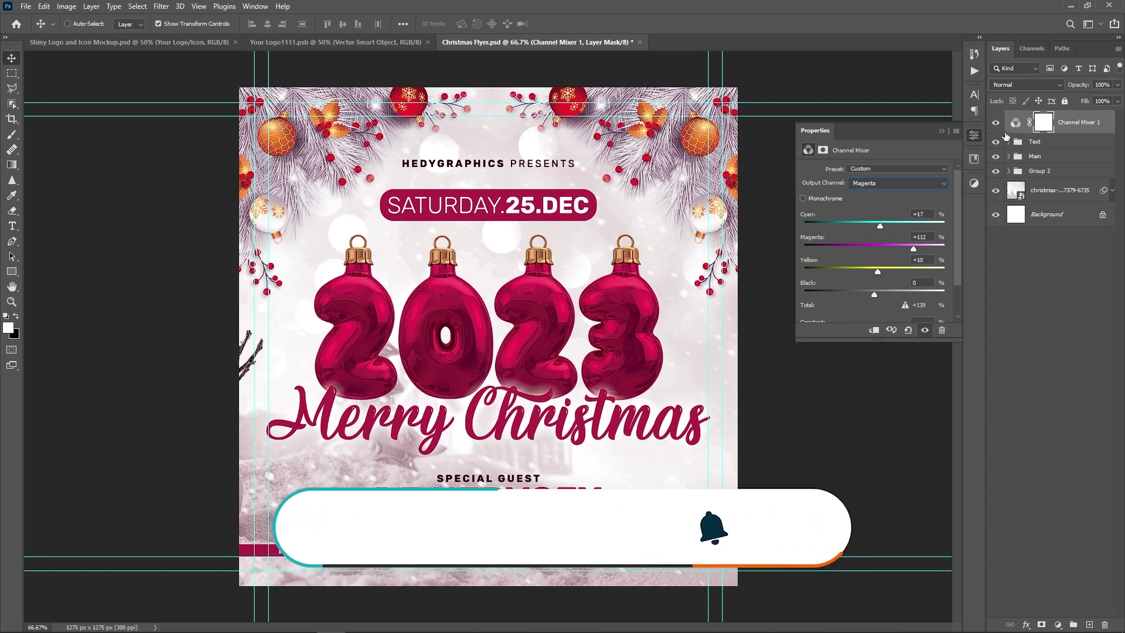
- Add a Levels adjustment above the Channel Mixer with input black at 14 and input white at 241
left_click(997, 123)
left_click(996, 123)
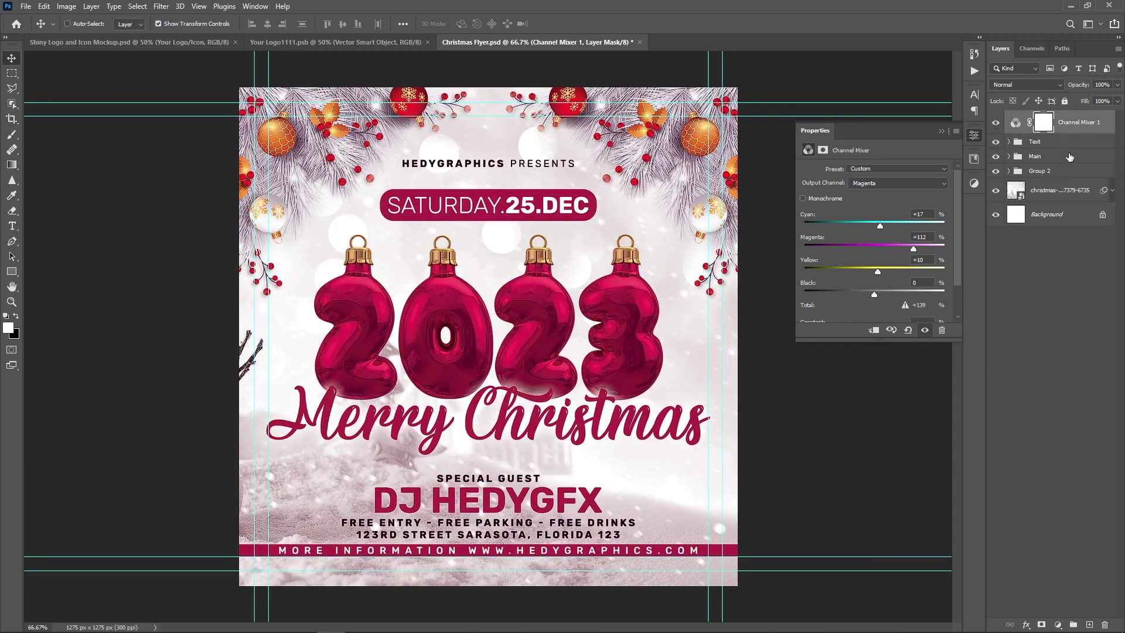
left_click(1058, 624)
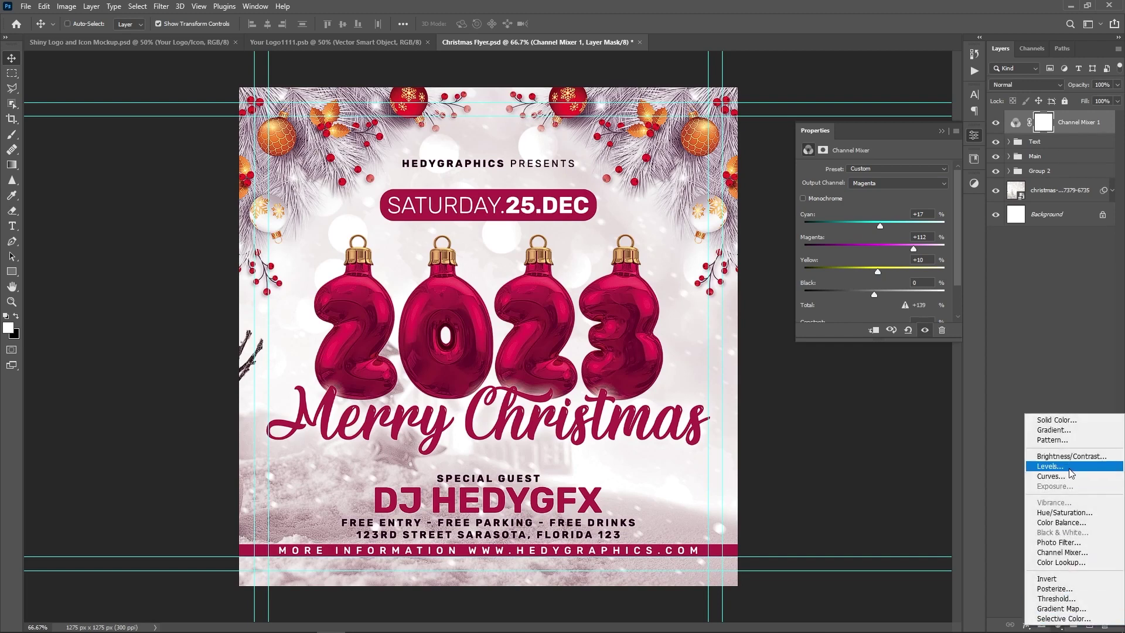
left_click(1050, 467)
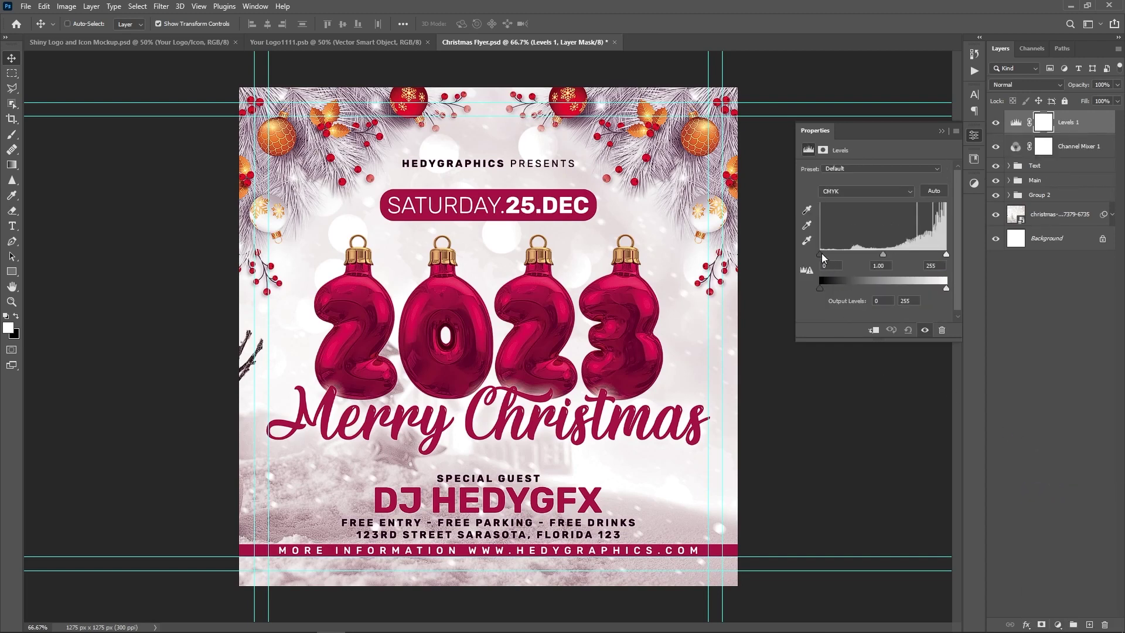
left_click_drag(824, 254, 827, 253)
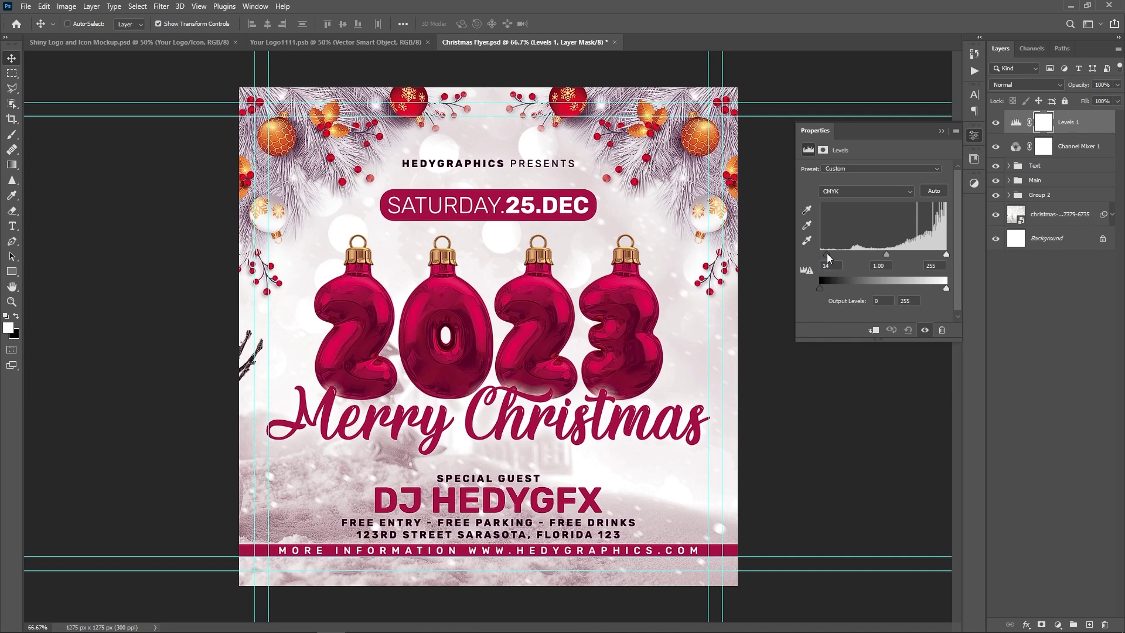
left_click_drag(947, 254, 940, 253)
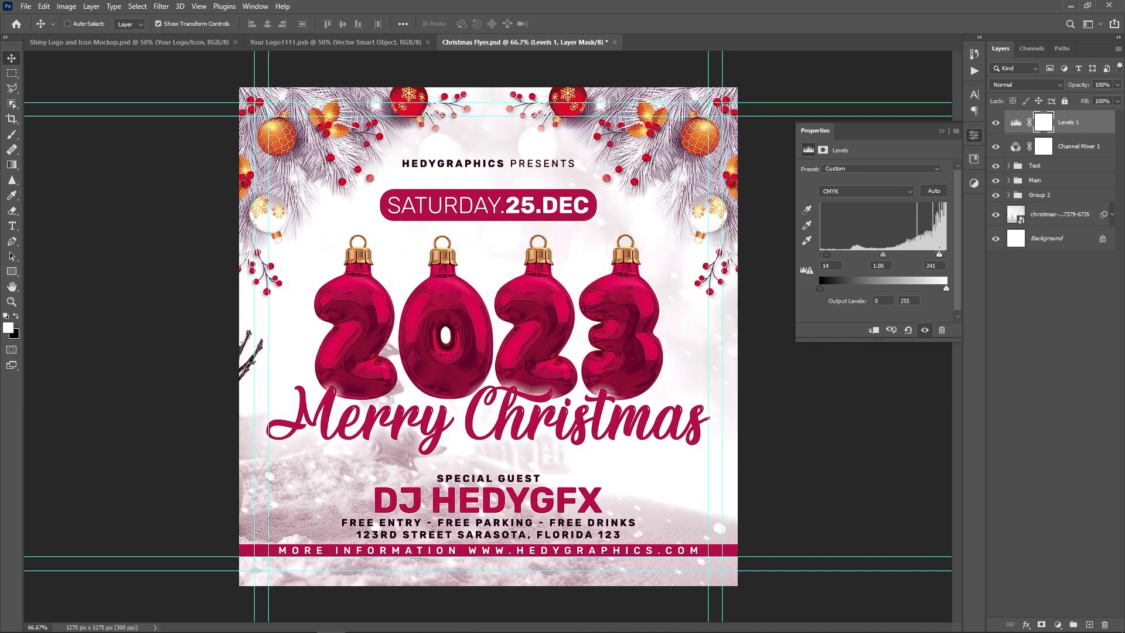
- Adjust the Channel Mixer: reduce magenta to about +97 in the Magenta output, and set cyan +2 and yellow -5 in the Black output
left_click(1080, 151)
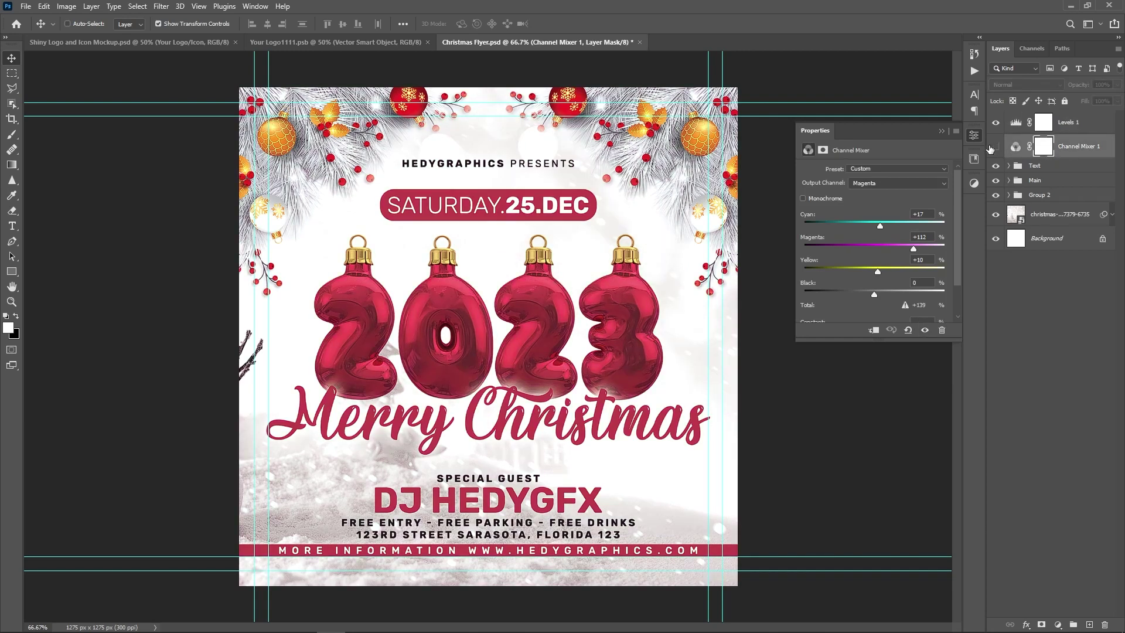
left_click(995, 147)
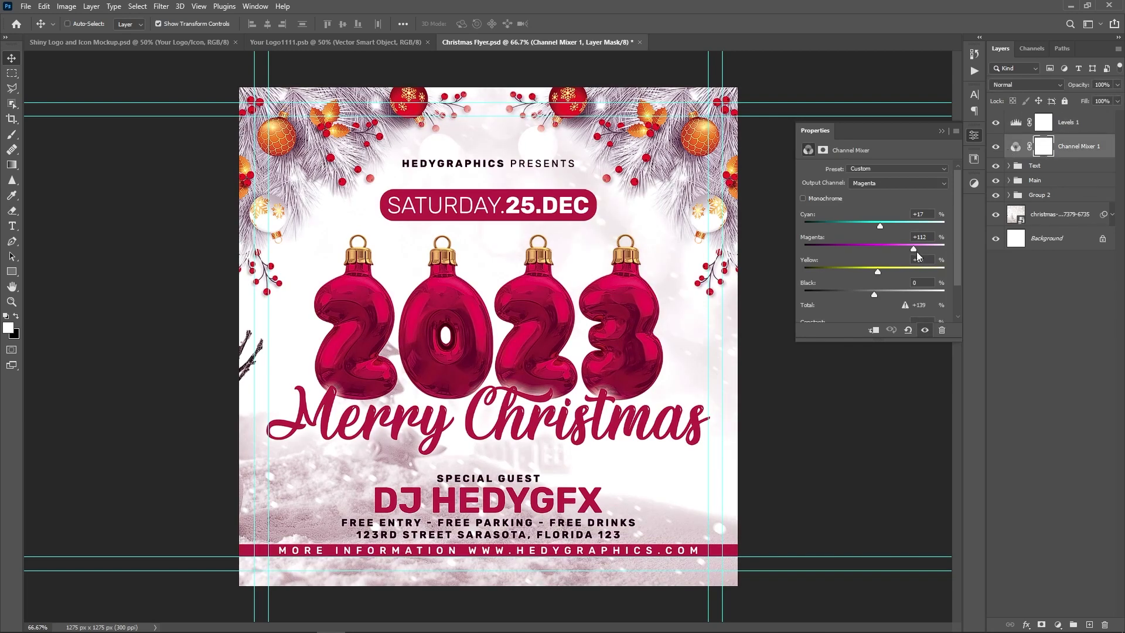
left_click_drag(913, 248, 908, 248)
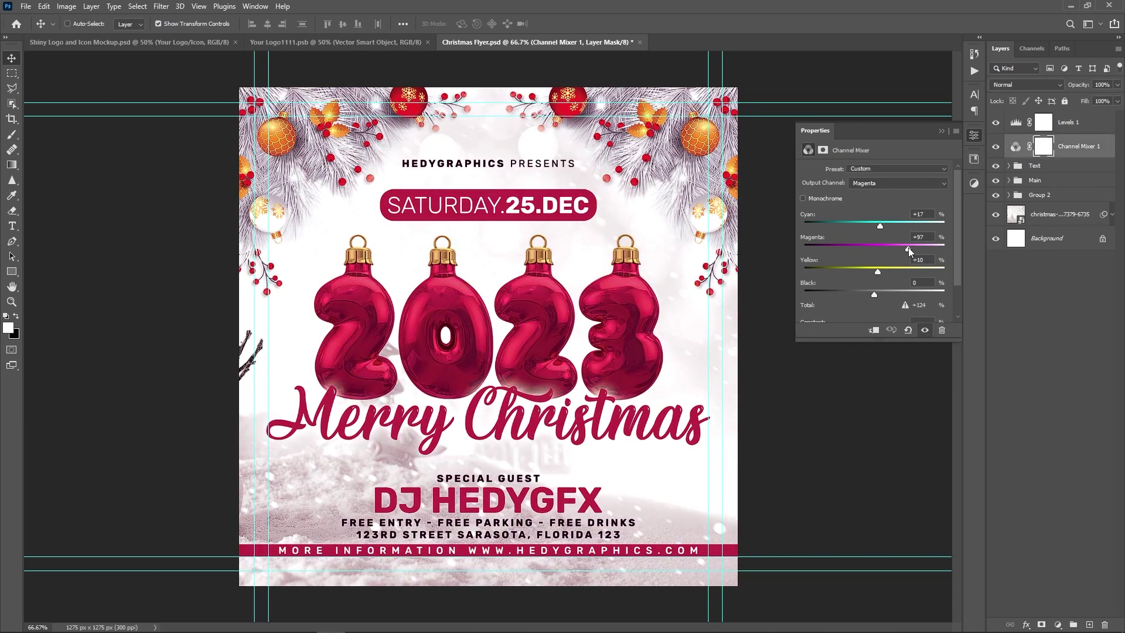
left_click(877, 183)
left_click(870, 219)
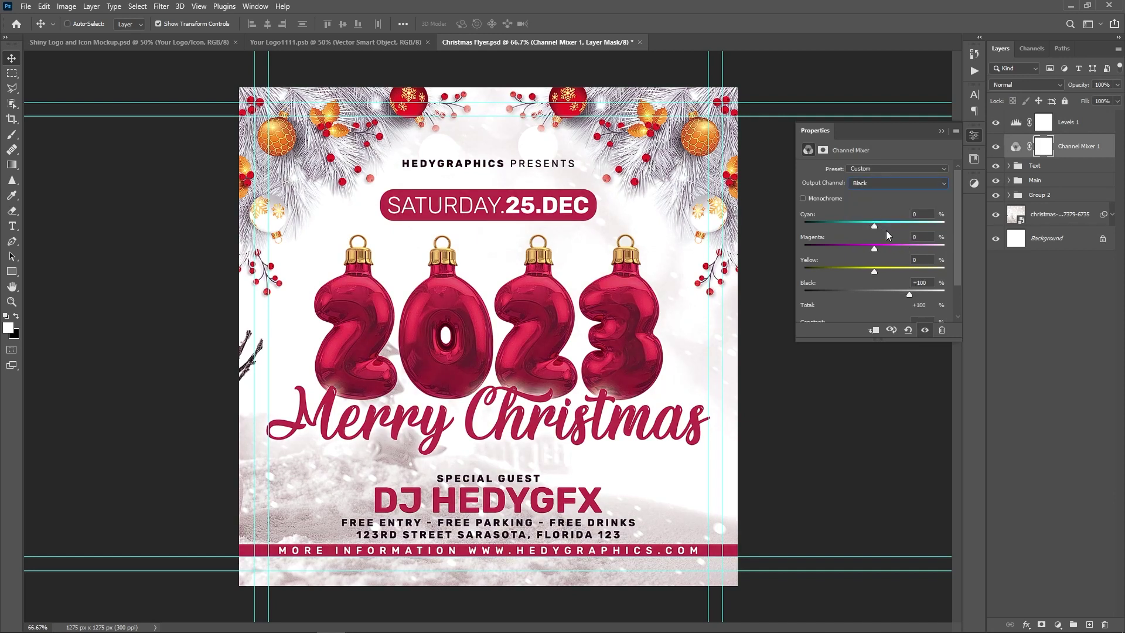
left_click_drag(874, 225, 873, 272)
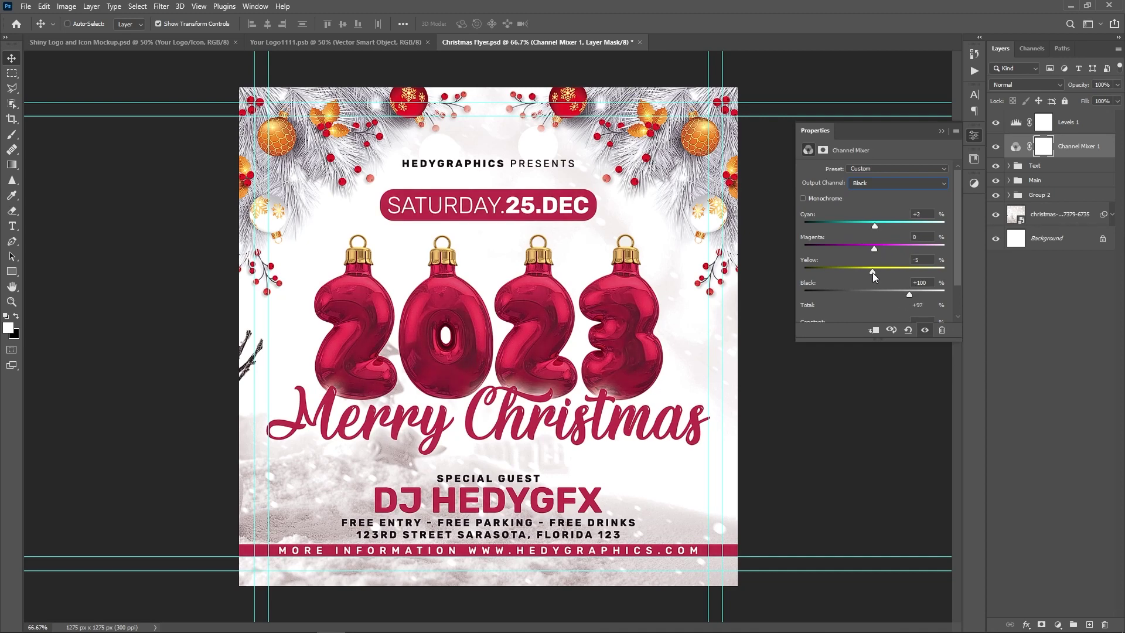
- Group the Levels and Channel Mixer adjustment layers and name the group "Adjustments"
left_click(1077, 135, "shift")
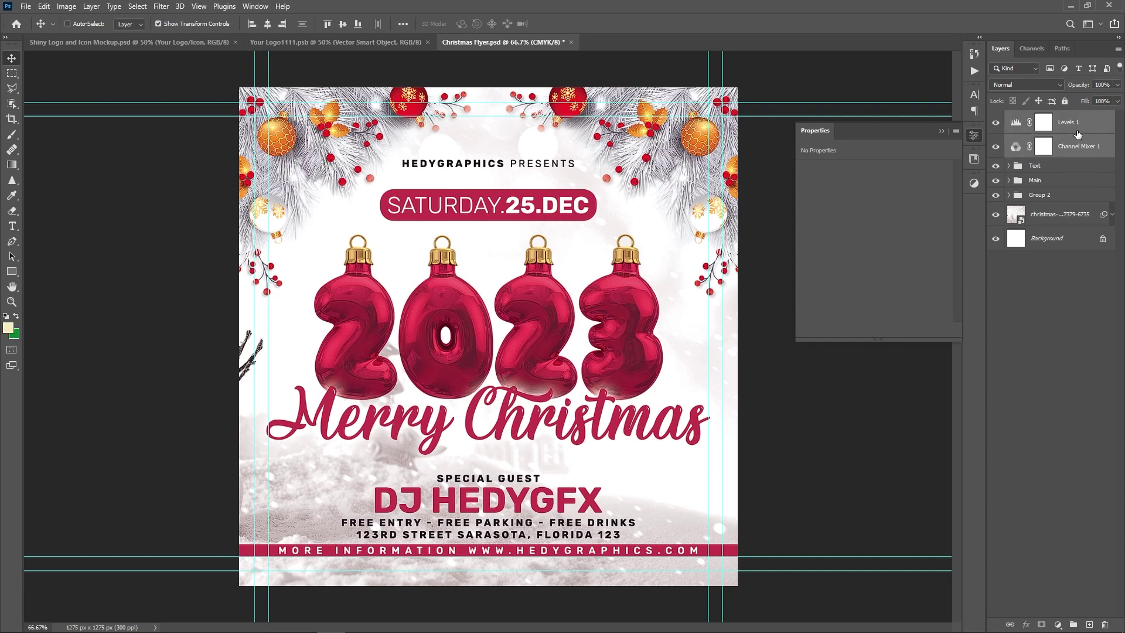
key("ctrl+g")
double_click(1045, 118)
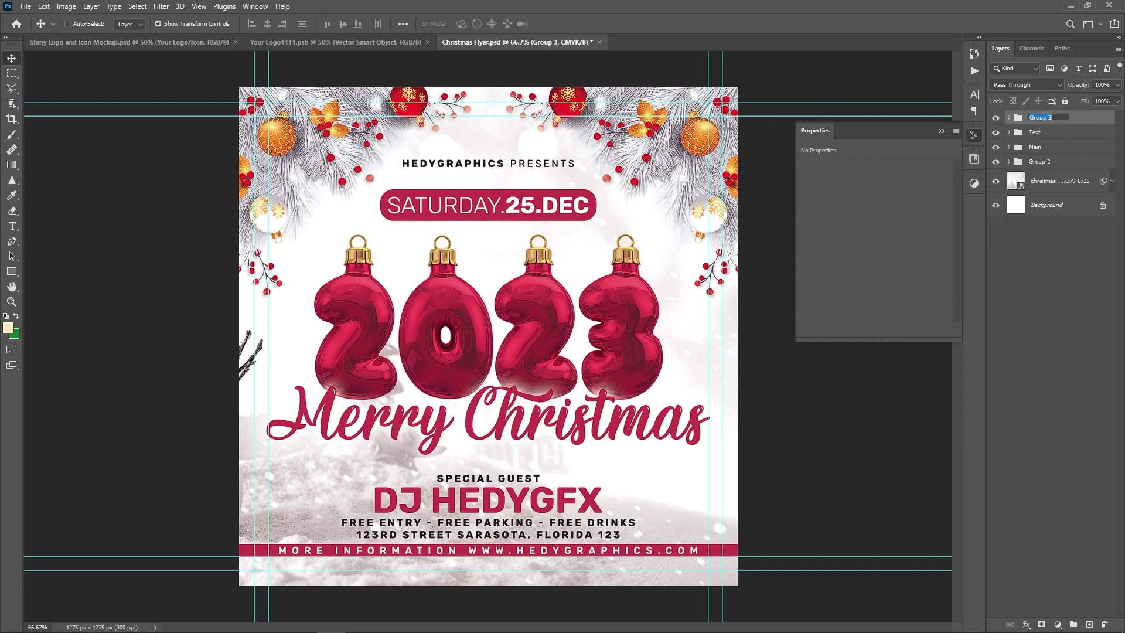
type("Adjustments")
key("Return")
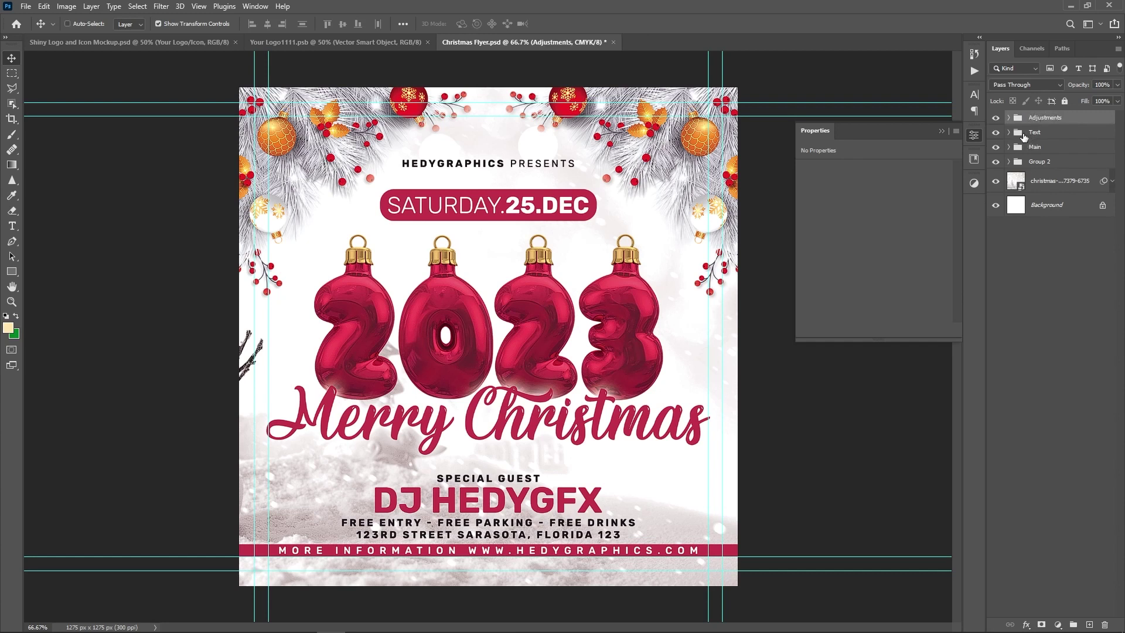
- Add an empty layer above the Channel Mixer in the Adjustments group and ready a 165 px Soft Round brush with white as foreground color
left_click(1008, 118)
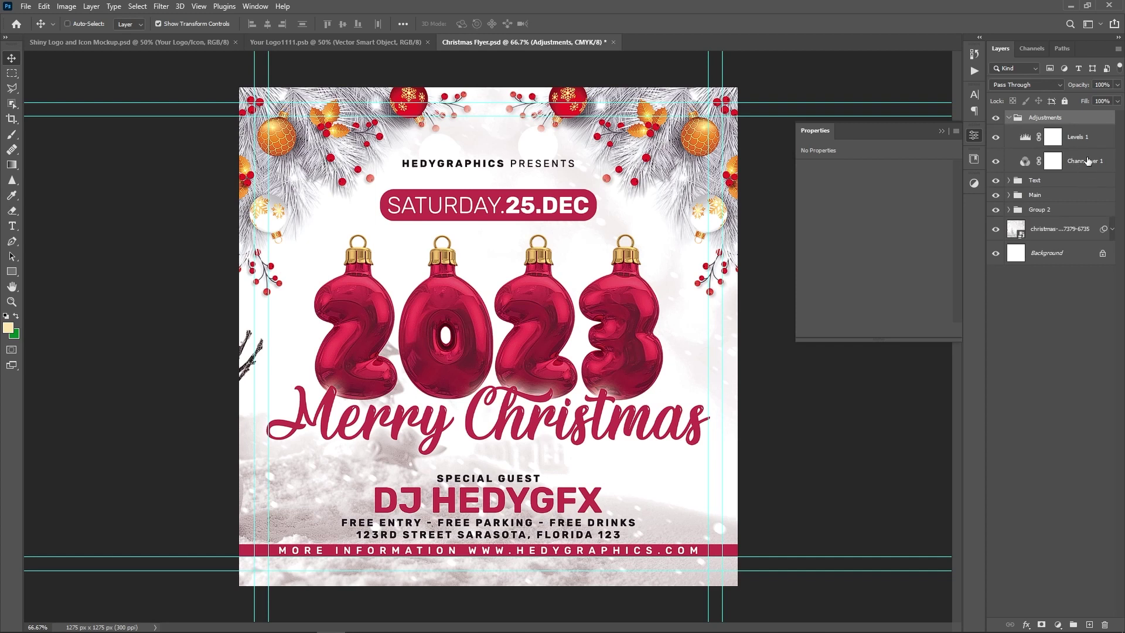
left_click(1087, 161)
left_click(1090, 623)
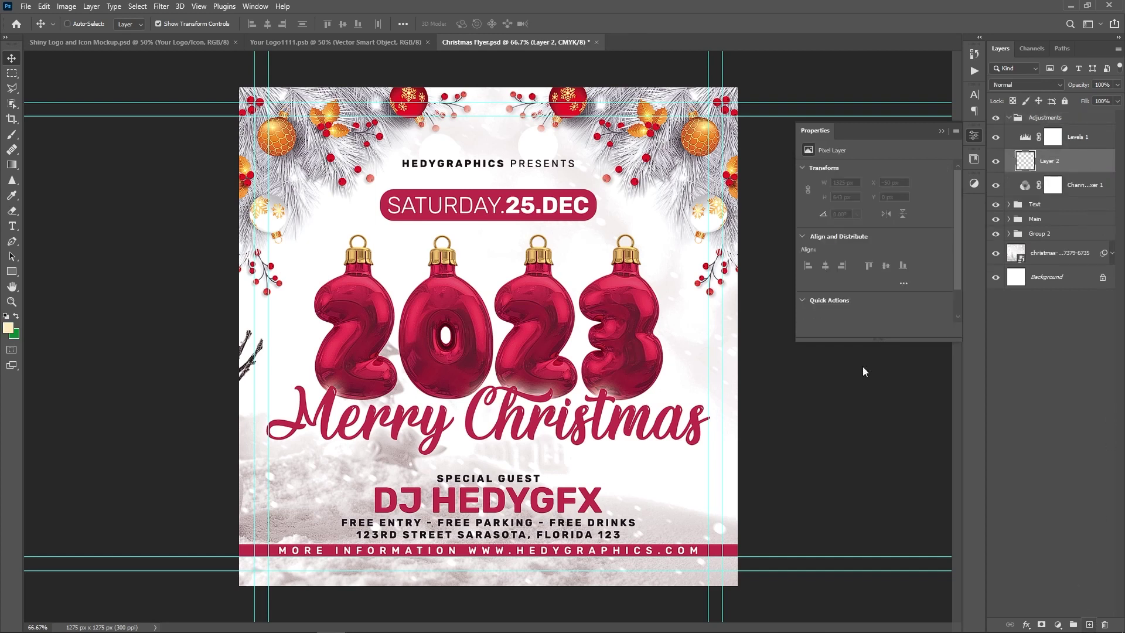
key("b")
right_click(547, 294)
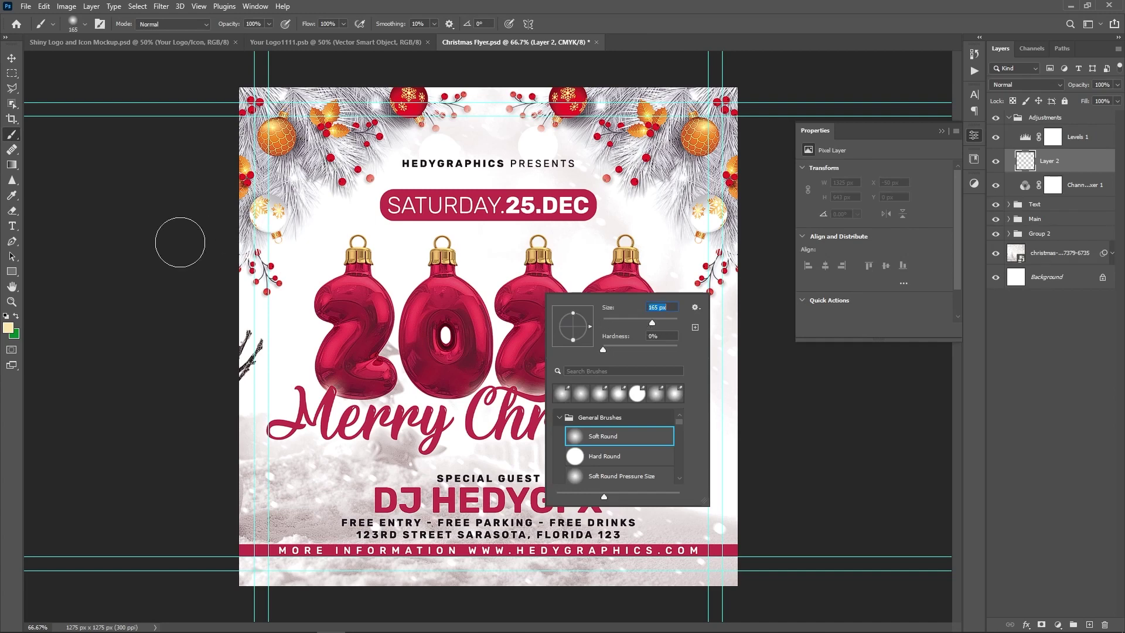
left_click(10, 329)
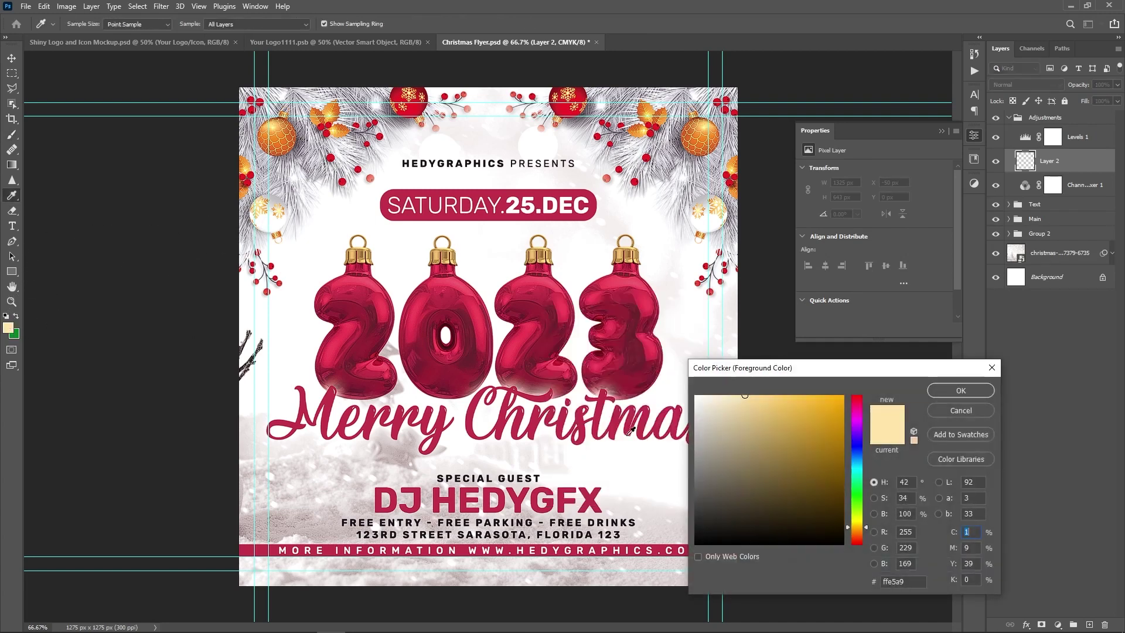
left_click_drag(716, 421, 633, 345)
key("Return")
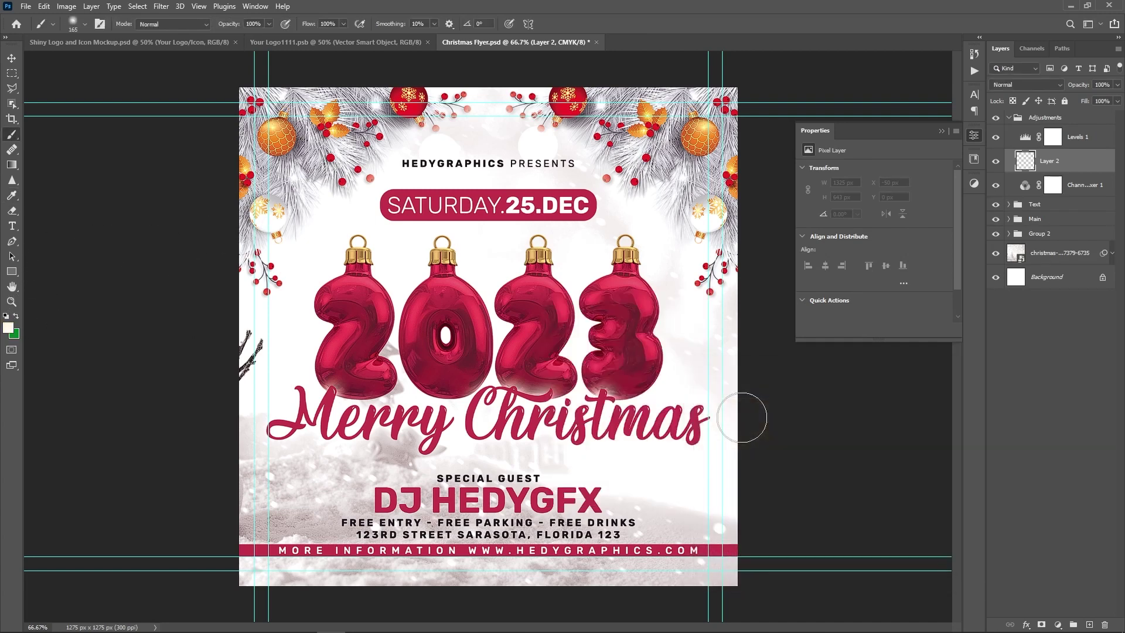
- Dab soft white glow spots over the 2023 digits, the date band, the Merry Christmas lettering and both upper pine branches
left_click(638, 271)
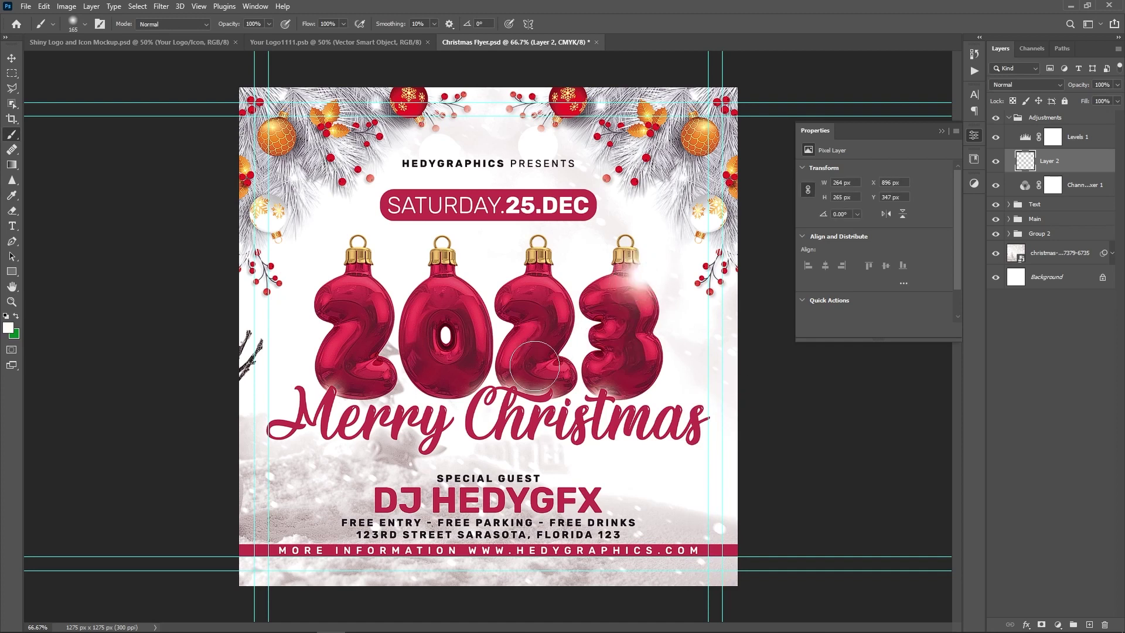
left_click(498, 370)
left_click(363, 385)
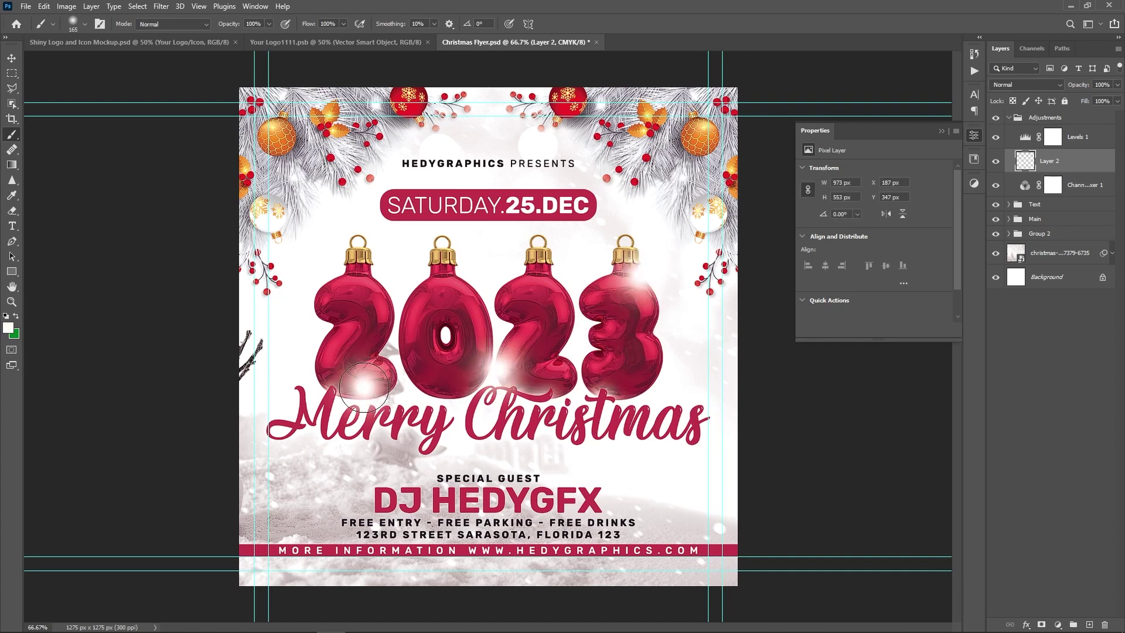
left_click(336, 274)
left_click(398, 187)
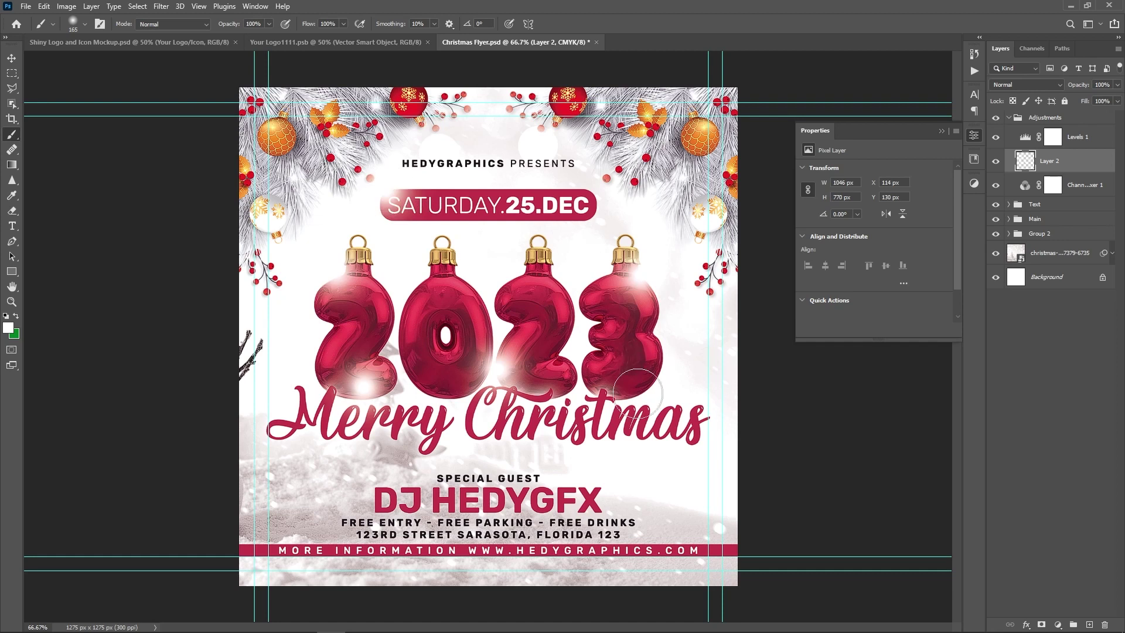
left_click(620, 435)
left_click(325, 425)
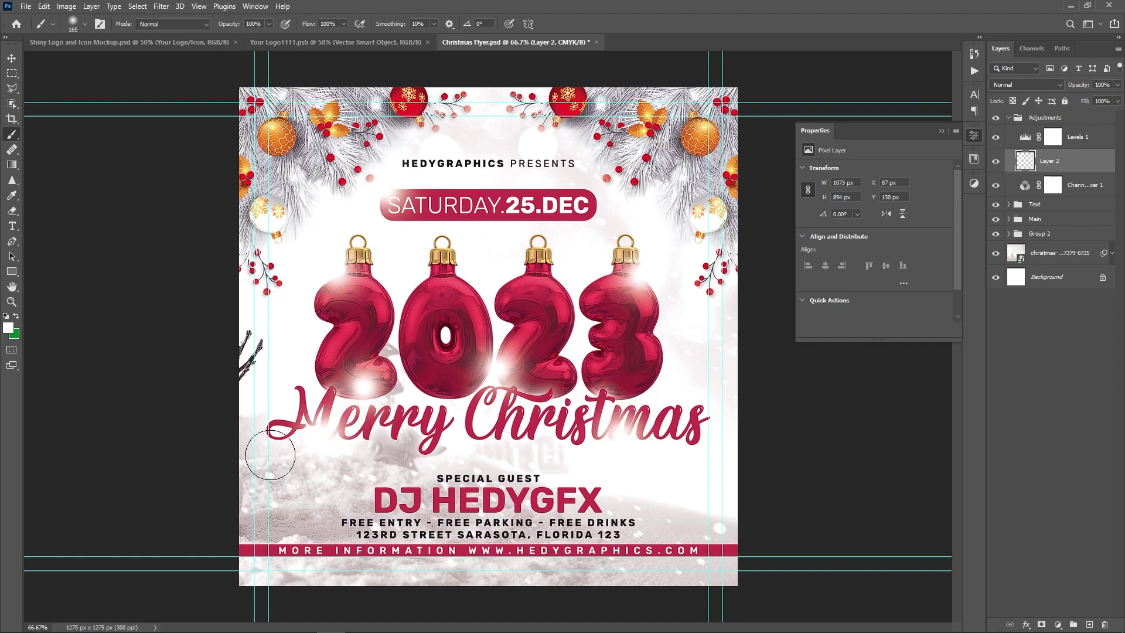
left_click(310, 175)
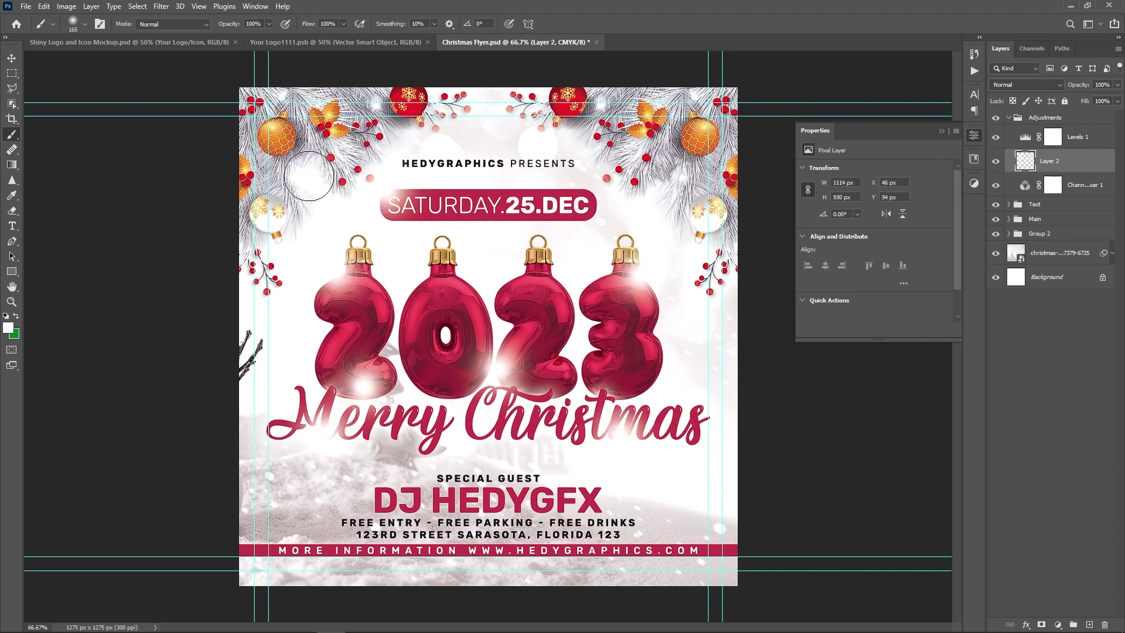
left_click(709, 166)
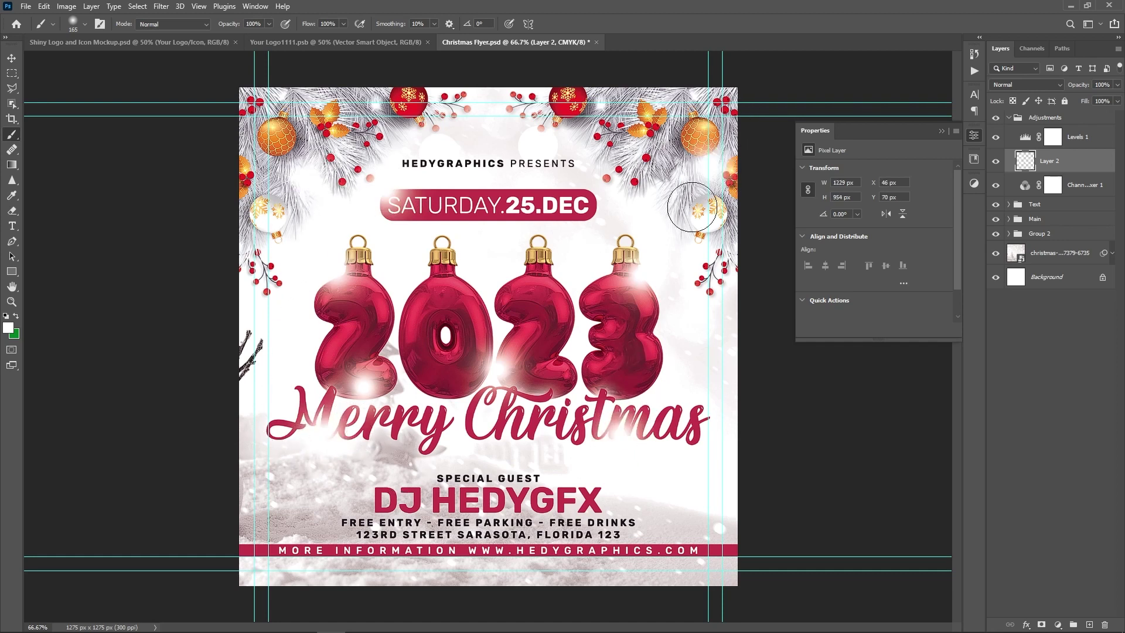
- Apply a Gaussian Blur with a radius of about 42.9 pixels to the painted glow layer
left_click(161, 6)
mouse_move(257, 157)
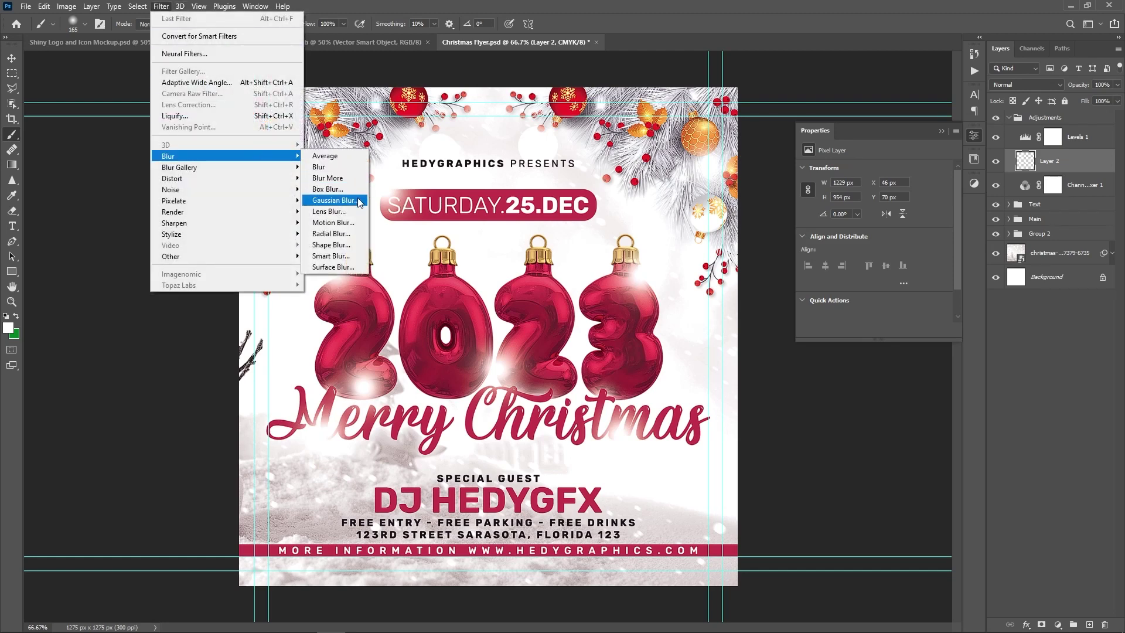
left_click(334, 201)
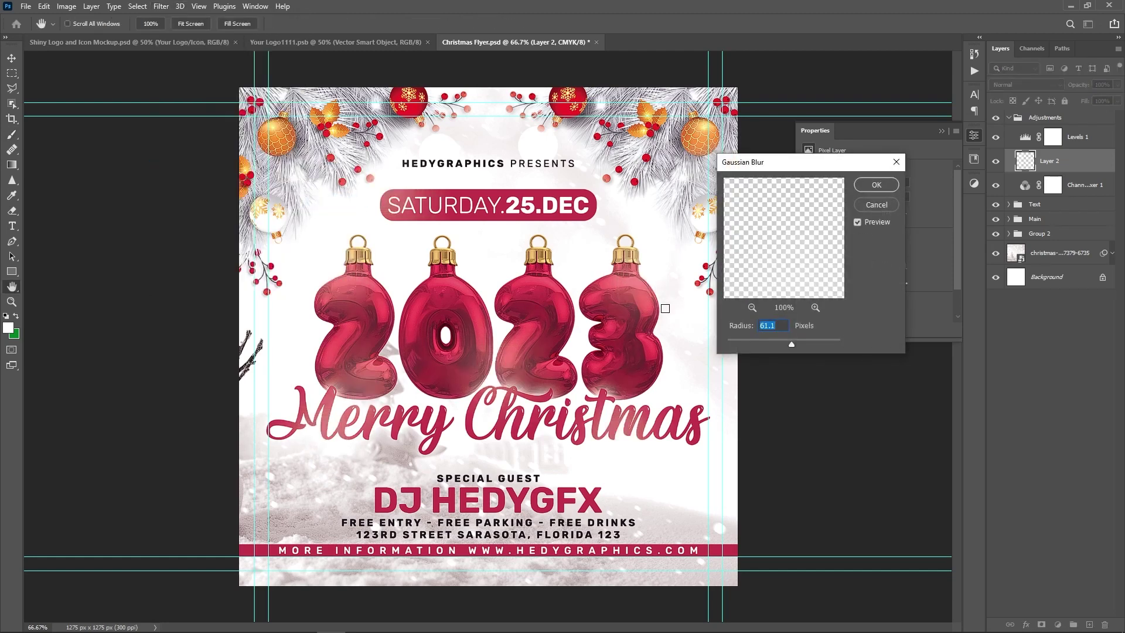
left_click(776, 339)
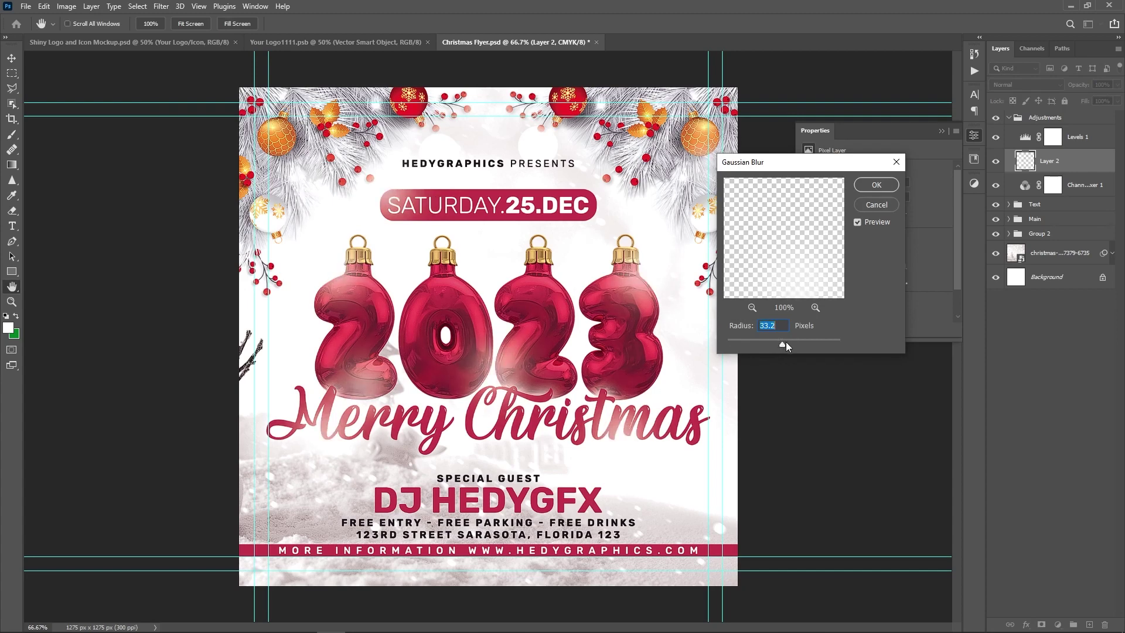
left_click(787, 343)
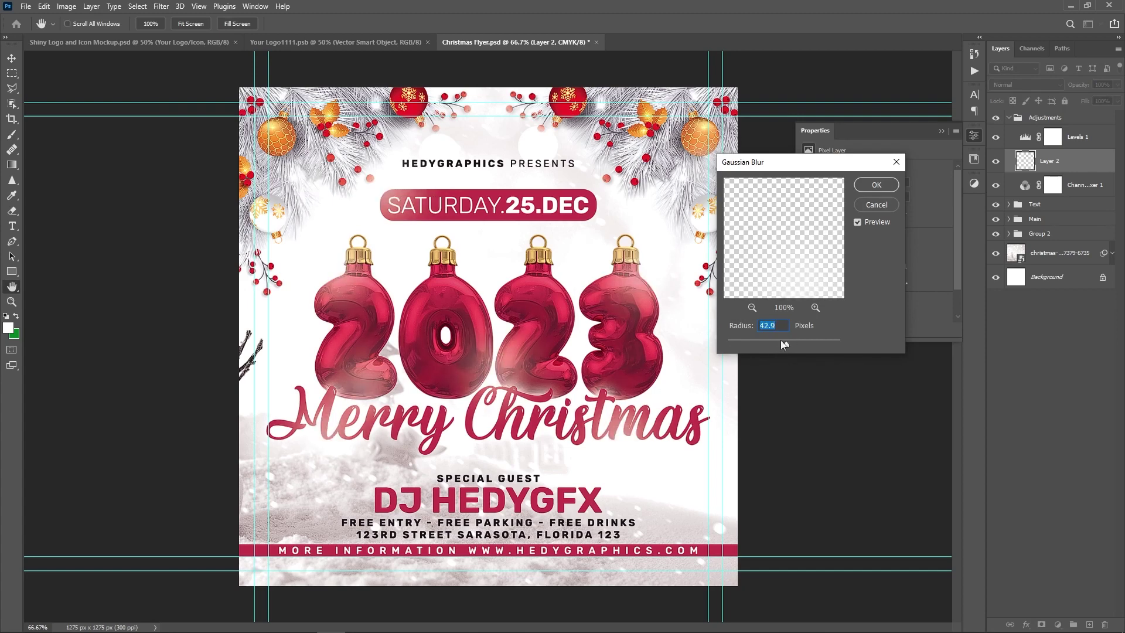
left_click(873, 185)
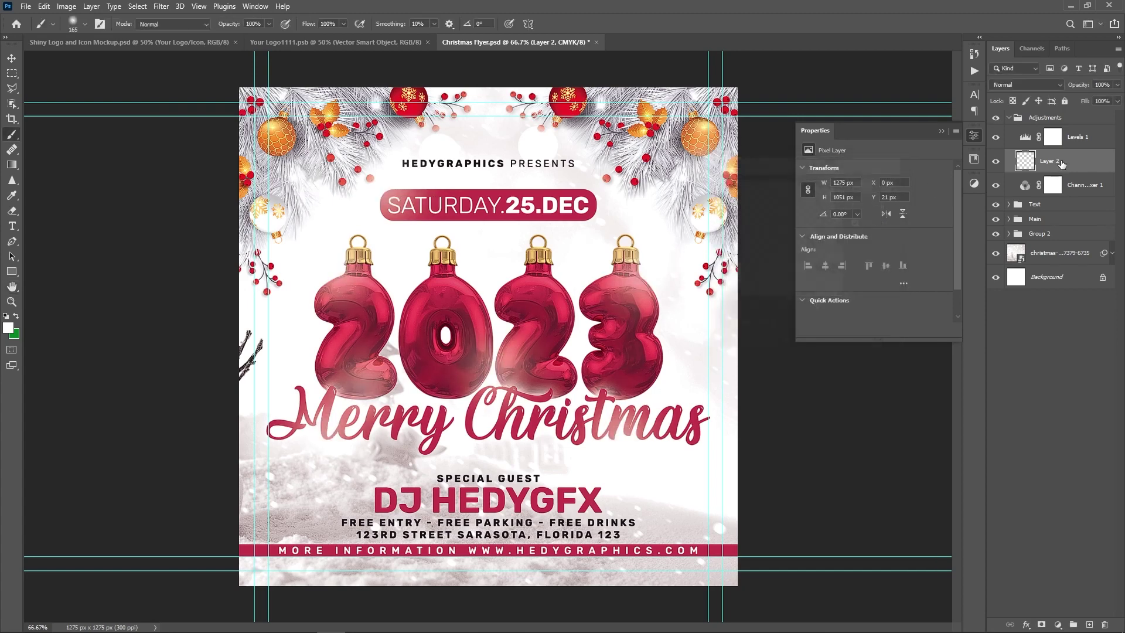
- Set the glow layer's blend mode to Lighter Color with 70% opacity, and compare the flyer with and without it
left_click(1035, 86)
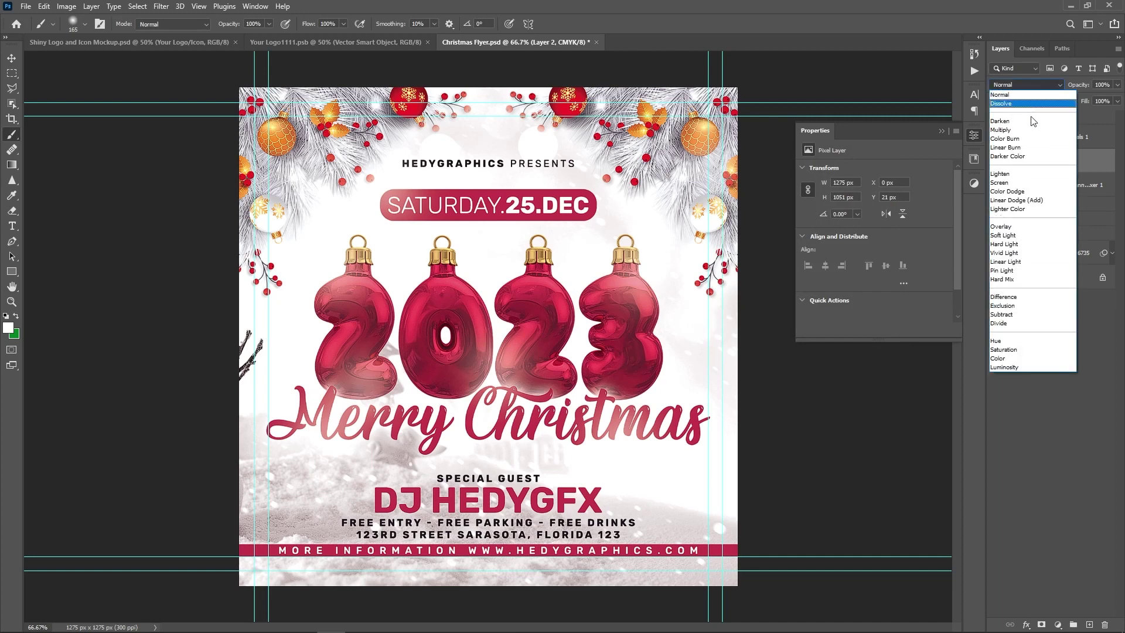
left_click(1010, 208)
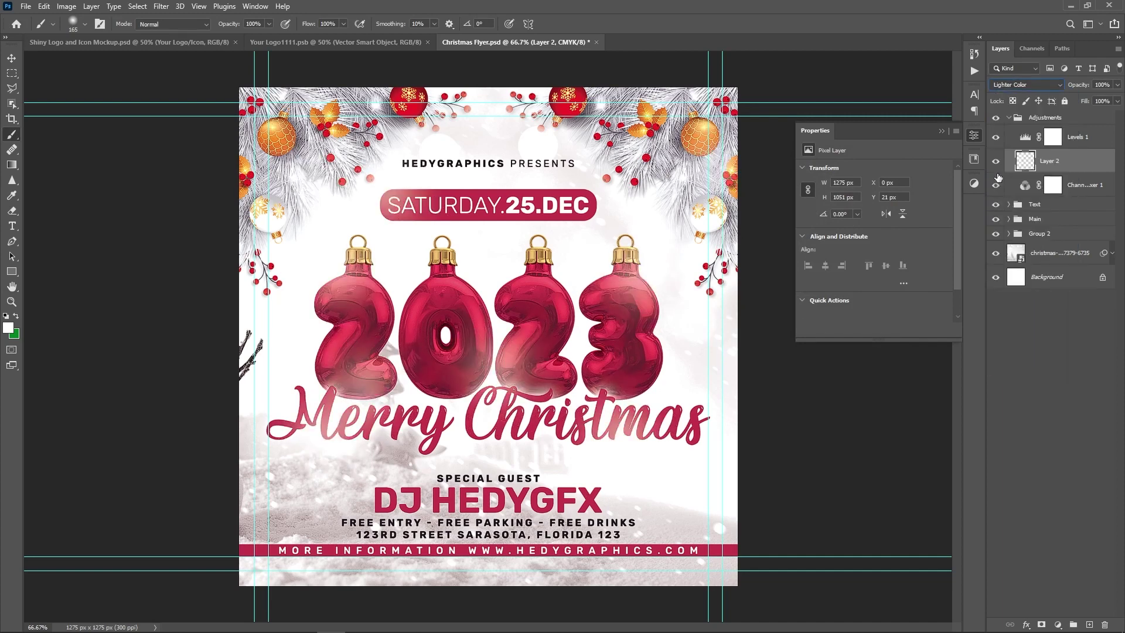
left_click(1118, 85)
left_click(1099, 99)
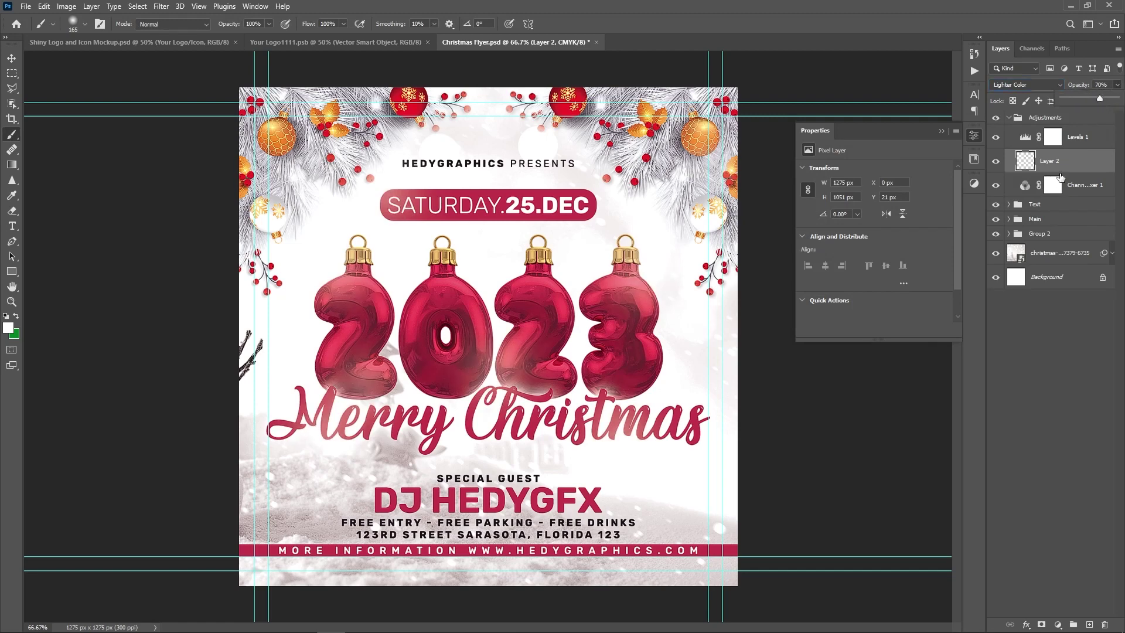
left_click(1001, 164)
left_click(1002, 164)
left_click(1002, 164)
left_click(1002, 164)
- Move the Channel Mixer above the glow layer, collapse the Adjustments group and put away the layer properties
left_click_drag(1075, 186, 1076, 171)
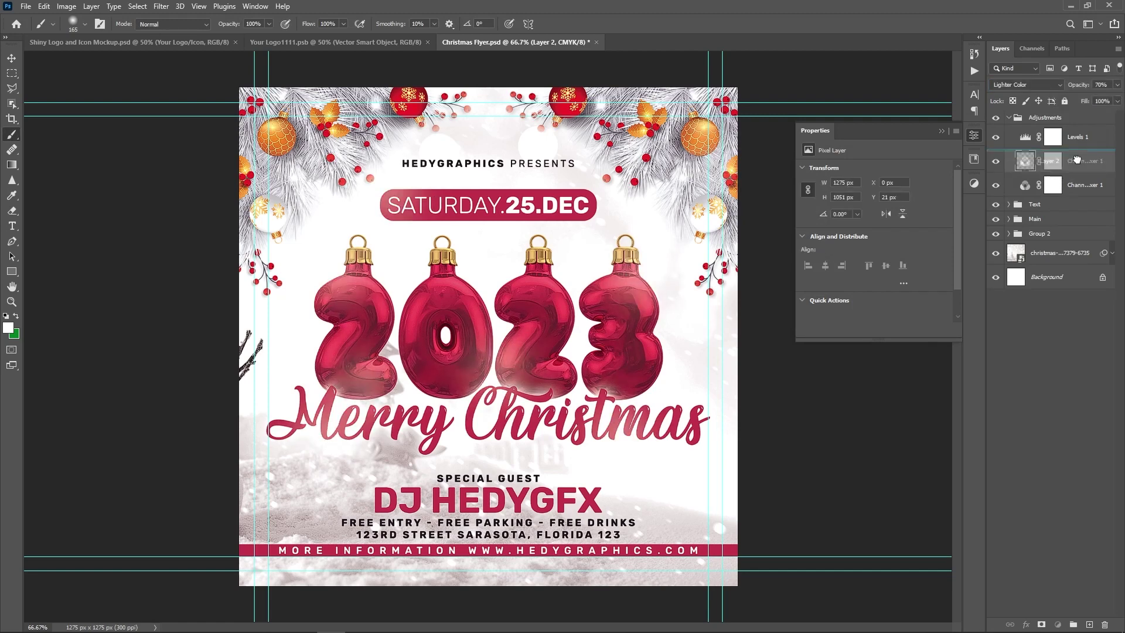
left_click(1008, 118)
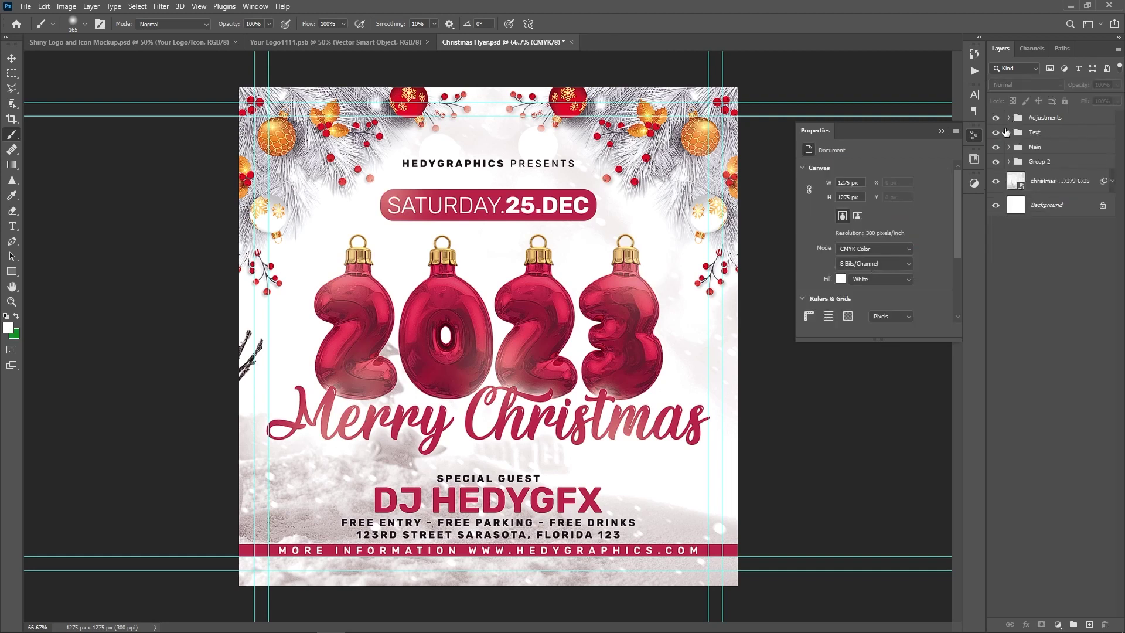
left_click(942, 131)
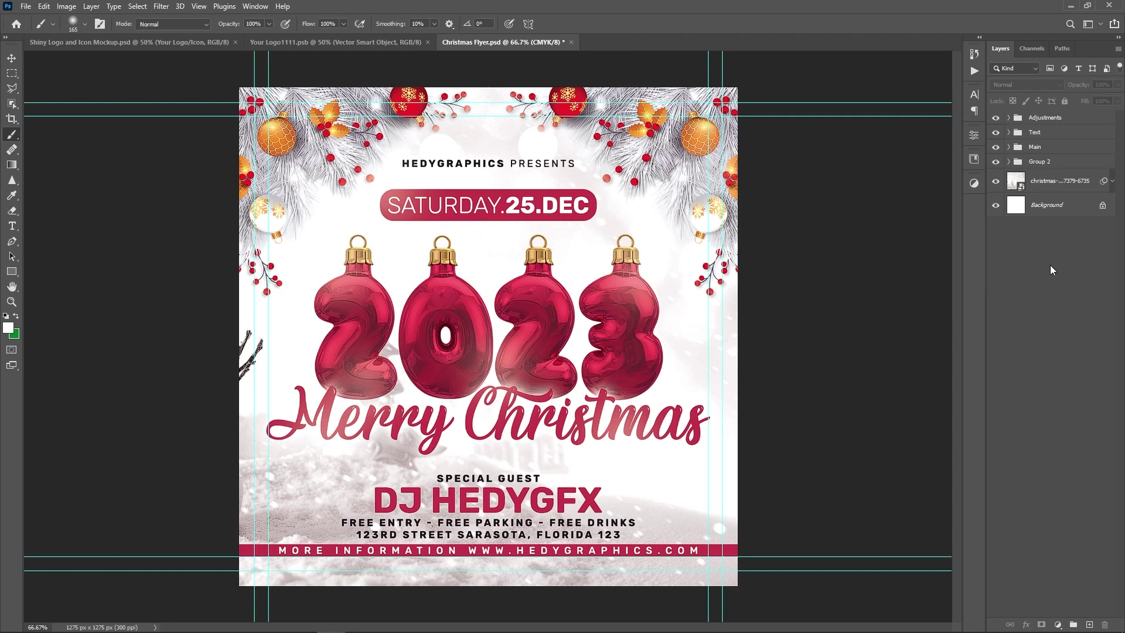
- Examine the whole flyer fitted to the screen with the interface panels and guides hidden
key("ctrl+0")
key("Tab")
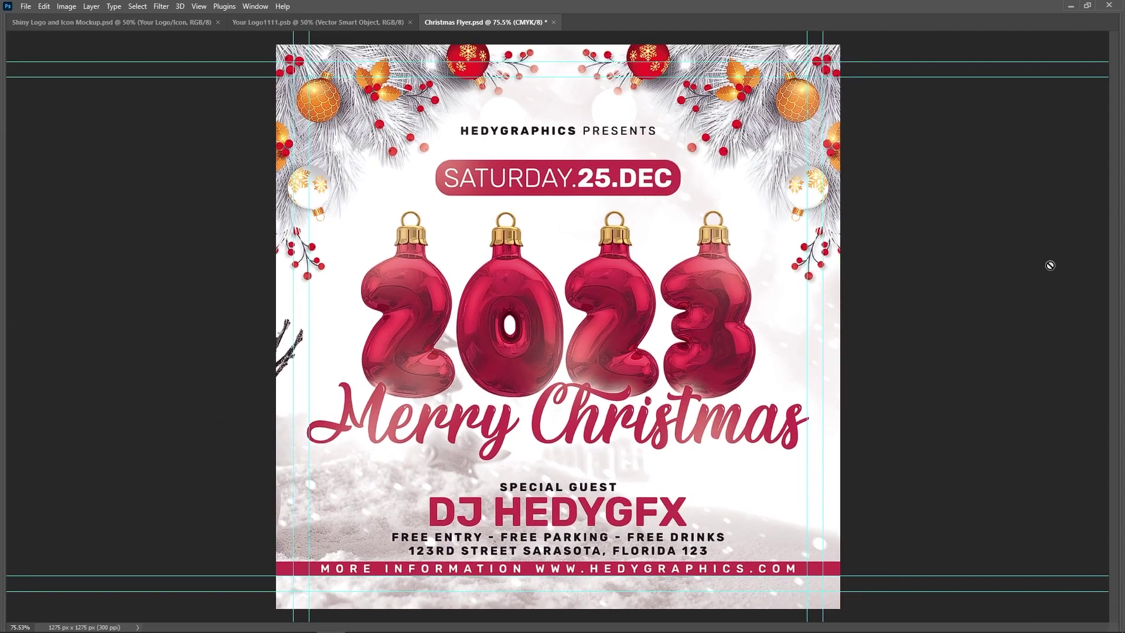
key("ctrl+semicolon")
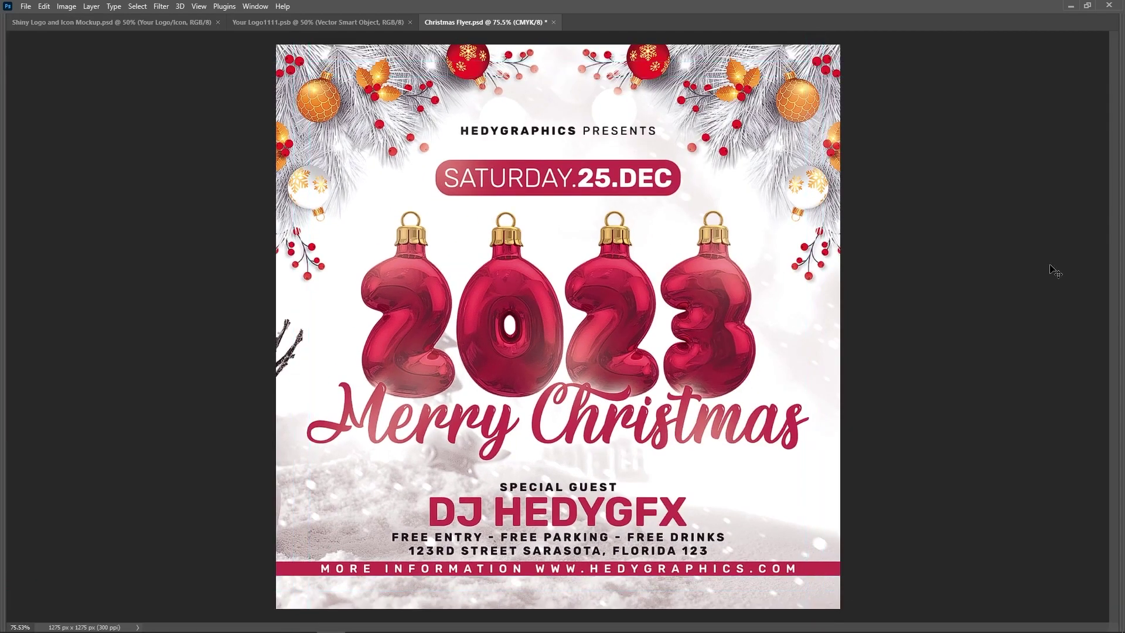
scroll(1055, 271, "up", 1)
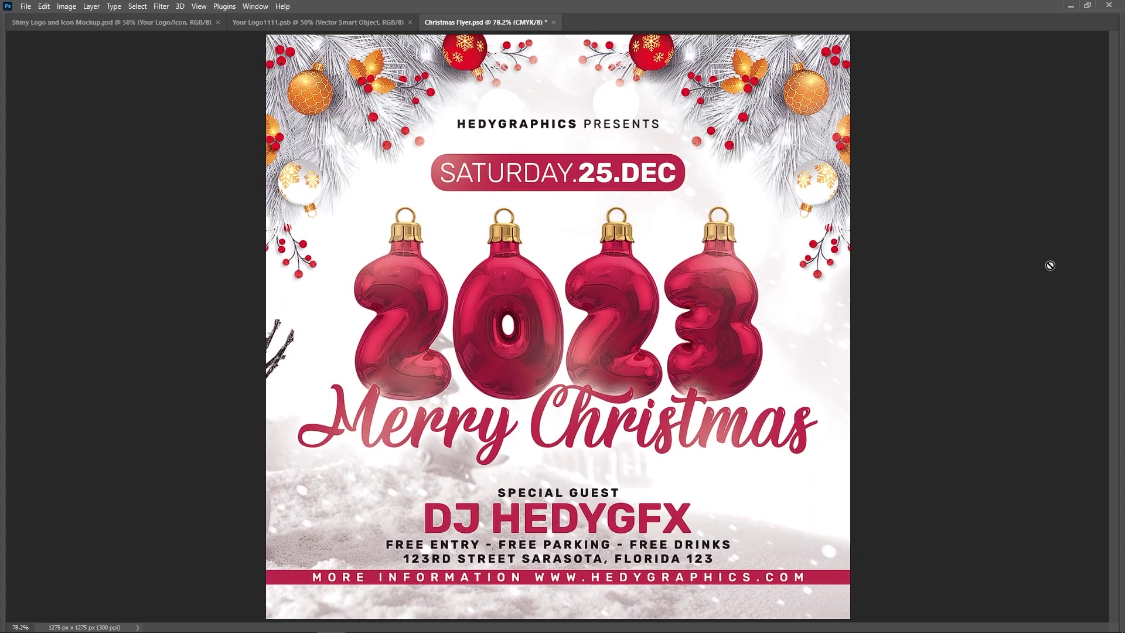